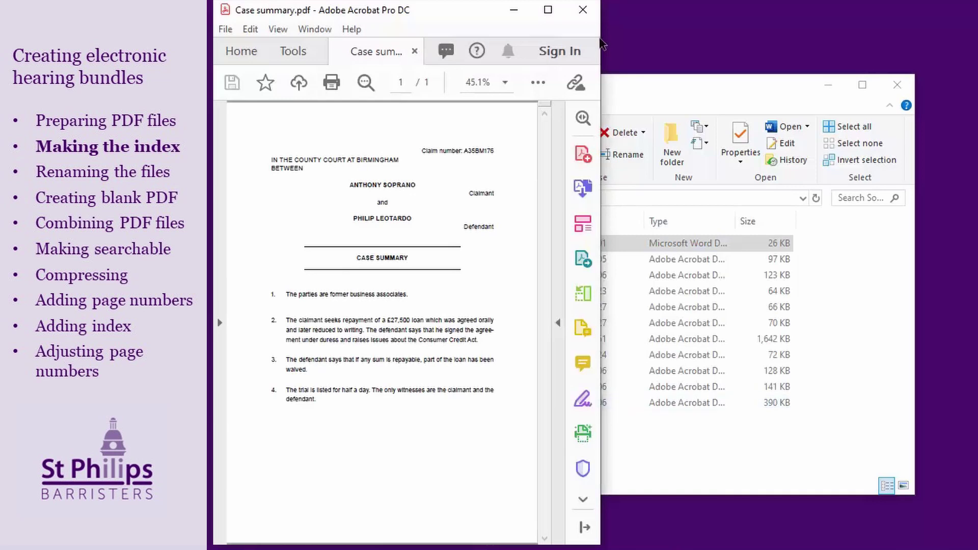
Close the case summary PDF, and in Word create a document from Template Index, fitted to half of the screen
{"action": "left_click", "coordinate": [585, 13]}
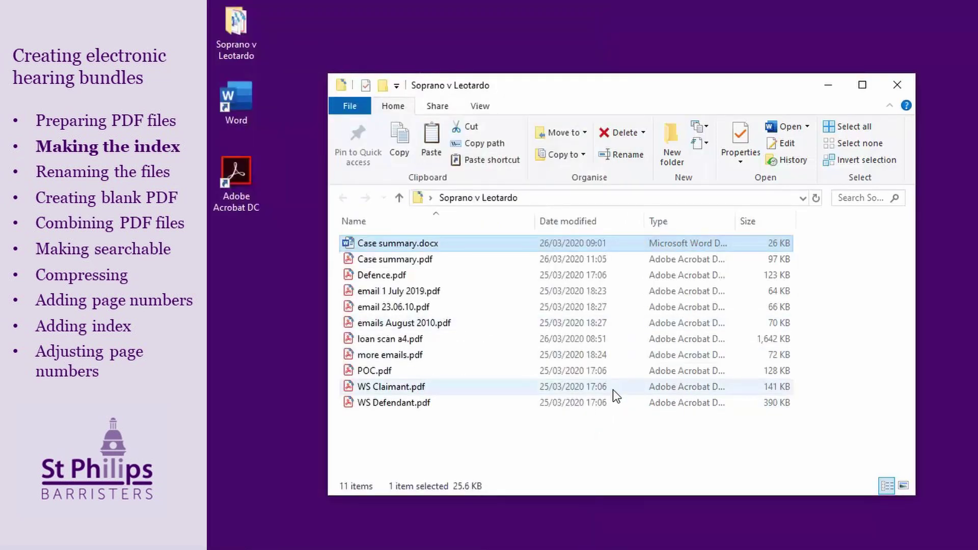
{"action": "double_click", "coordinate": [250, 102]}
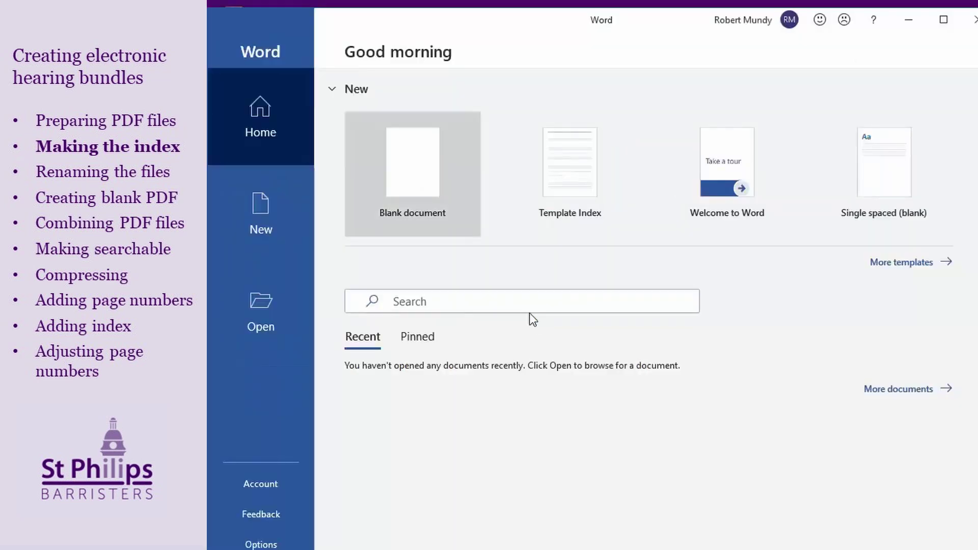
{"action": "left_click", "coordinate": [570, 173]}
{"action": "key", "text": "super+Right"}
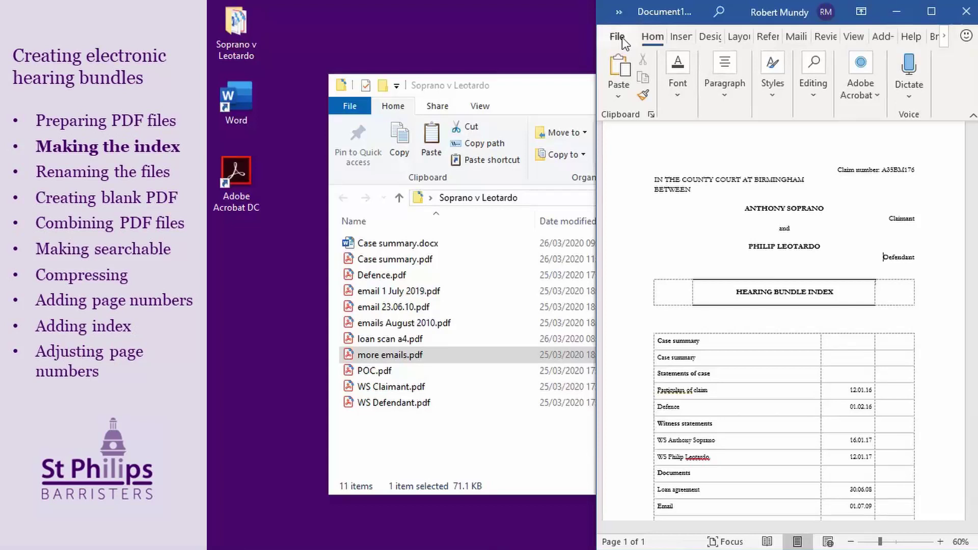
Save the hearing bundle index document under the name Index in the Soprano v Leotardo folder
{"action": "left_click", "coordinate": [621, 37]}
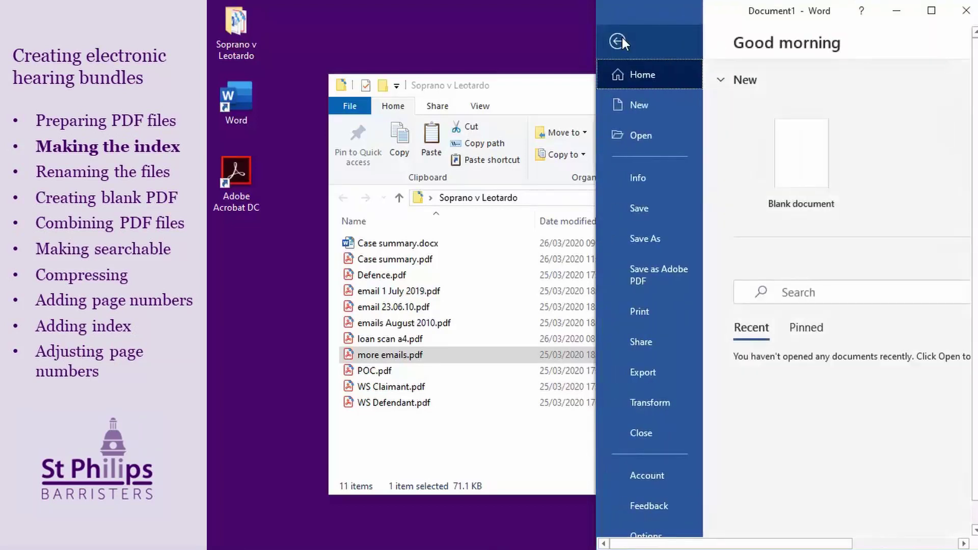
{"action": "left_click", "coordinate": [662, 234]}
{"action": "left_click", "coordinate": [790, 251]}
{"action": "left_click", "coordinate": [451, 331]}
{"action": "type", "text": "index"}
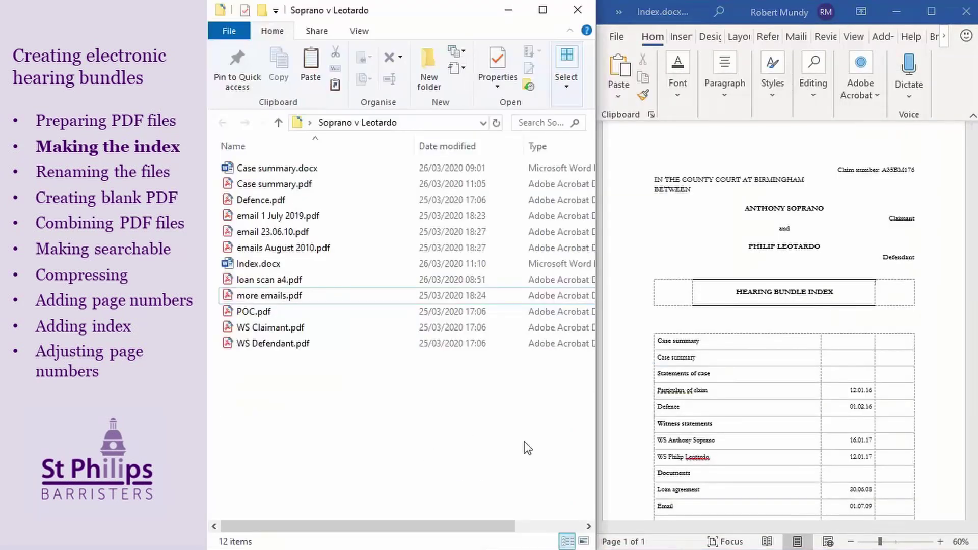
Rename POC.pdf as "POC 12.01.16.pdf", adding the date of the particulars of claim from the index
{"action": "scroll", "coordinate": [753, 306], "scroll_direction": "down", "scroll_amount": 3}
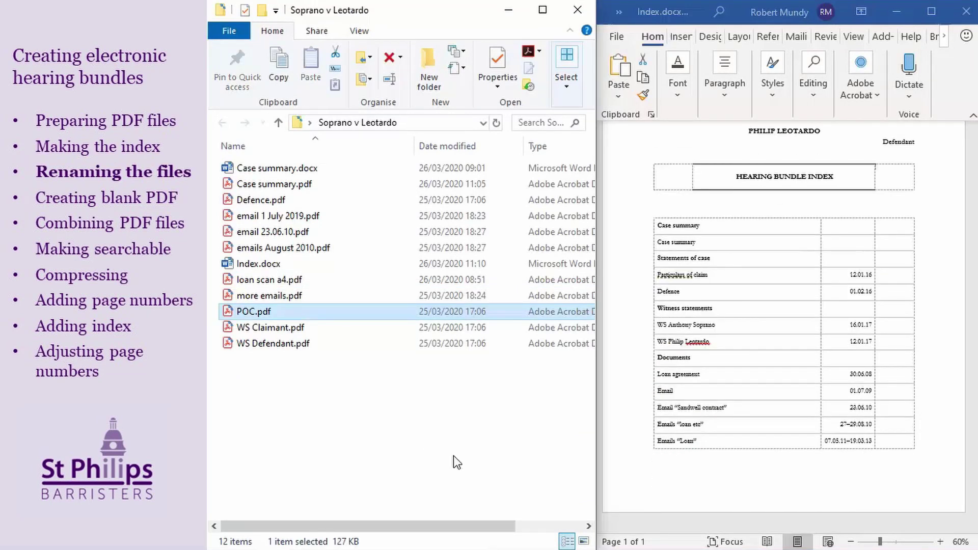
{"action": "left_click", "coordinate": [256, 311]}
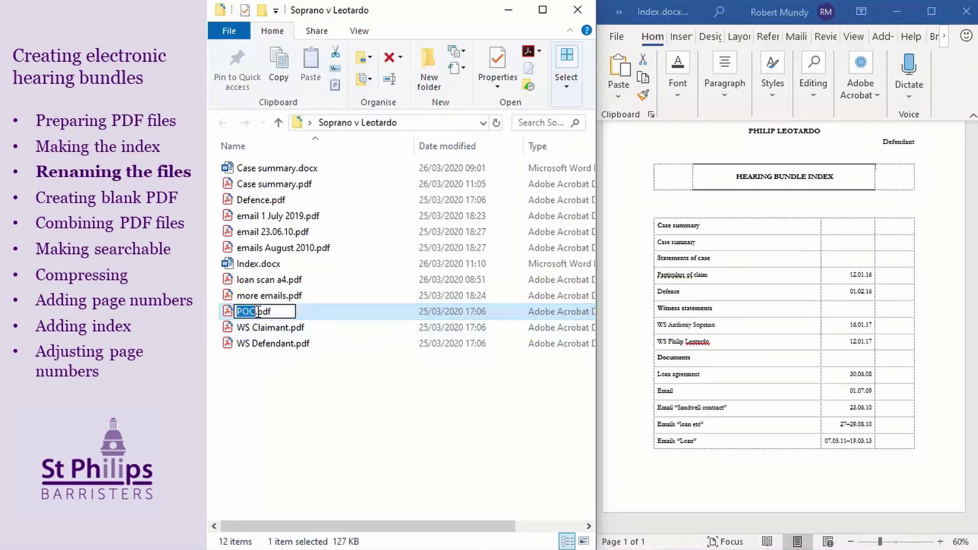
{"action": "key", "text": "Right"}
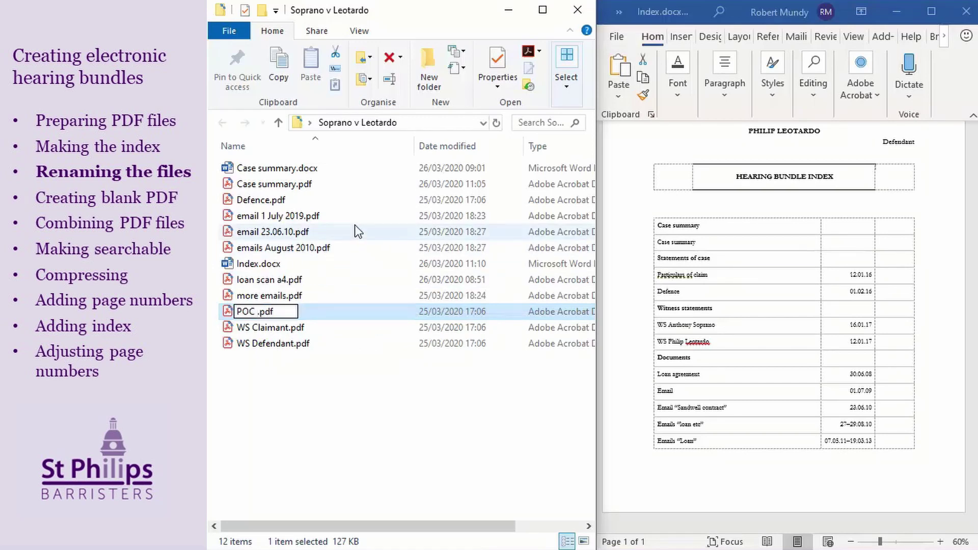
{"action": "type", "text": "12.01.16"}
{"action": "key", "text": "Return"}
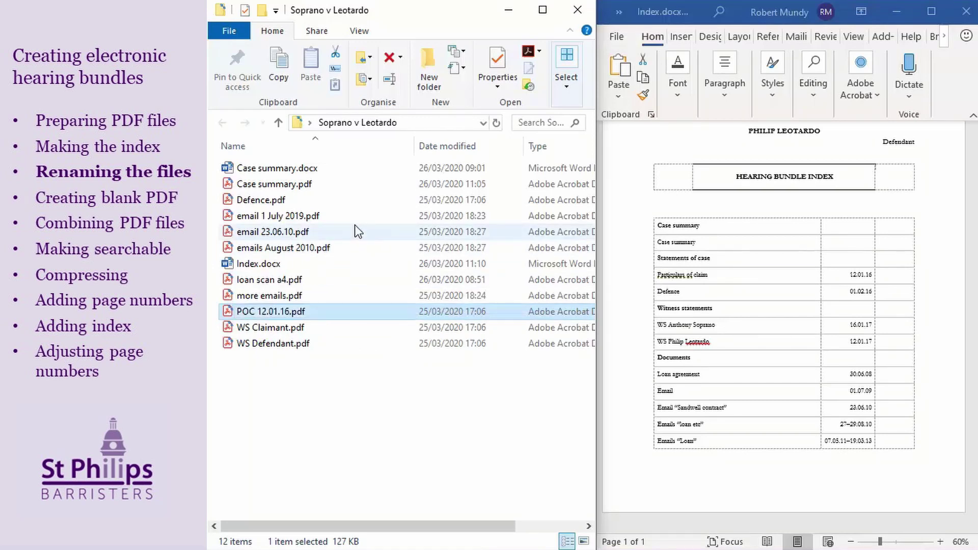
Copy the Defence entry from the index table and use it to rename Defence.pdf as "Defence 01.02.16.pdf"
{"action": "left_click", "coordinate": [740, 293]}
{"action": "key", "text": "ctrl+c"}
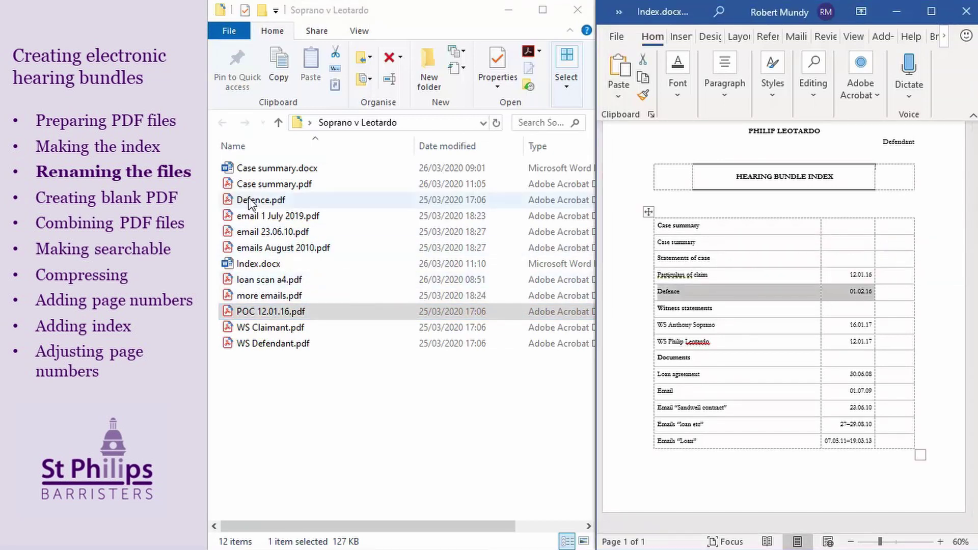
{"action": "left_click", "coordinate": [250, 201]}
{"action": "key", "text": "F2"}
{"action": "key", "text": "ctrl+v"}
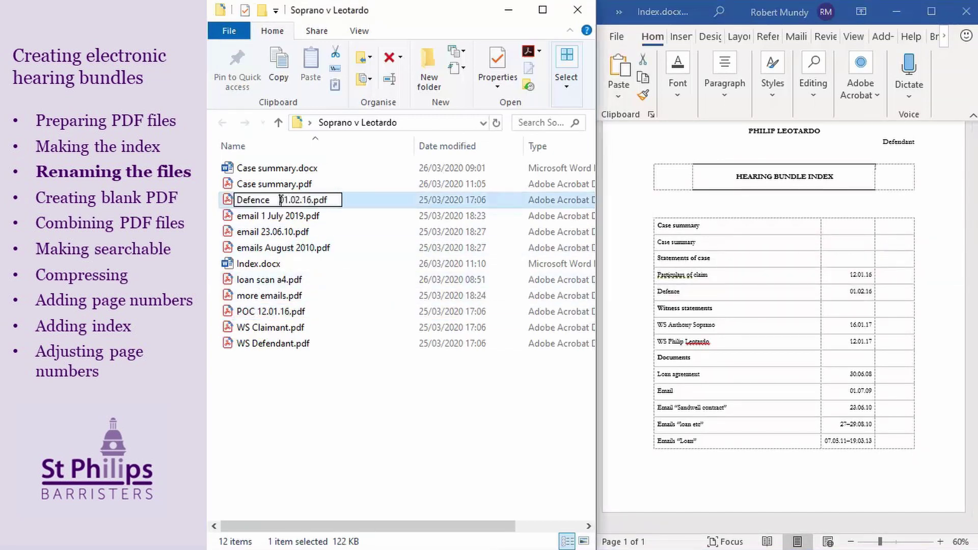
{"action": "key", "text": "BackSpace"}
{"action": "key", "text": "BackSpace"}
{"action": "key", "text": "BackSpace"}
{"action": "key", "text": "Return"}
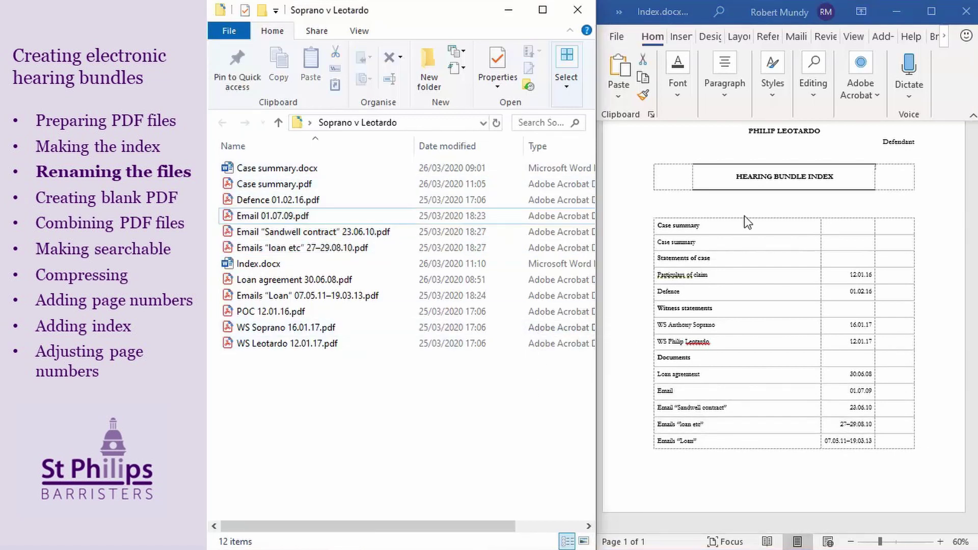
Close the index document, move the folder window clear of the desktop icons, and create a blank Word document
{"action": "left_click", "coordinate": [966, 11]}
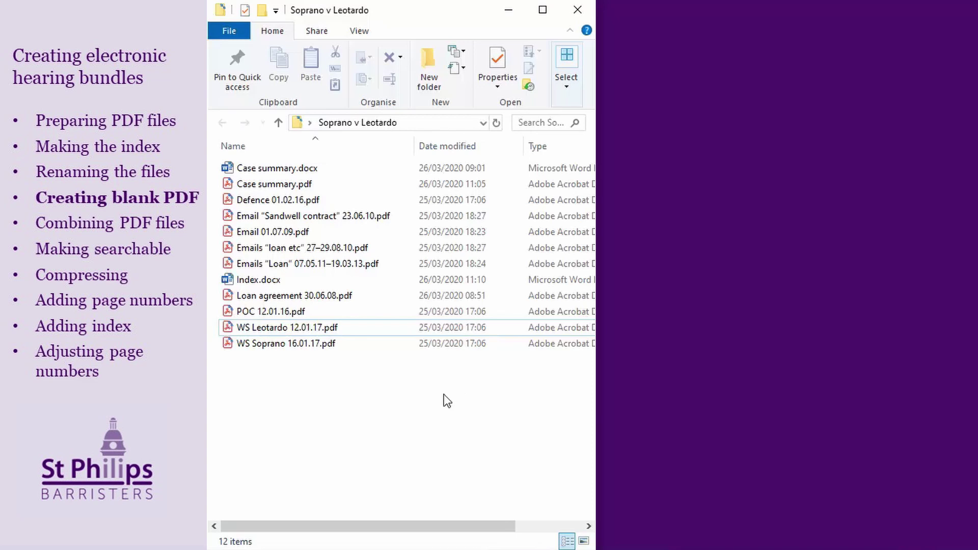
{"action": "left_click_drag", "start_coordinate": [402, 11], "coordinate": [650, 71]}
{"action": "double_click", "coordinate": [245, 100]}
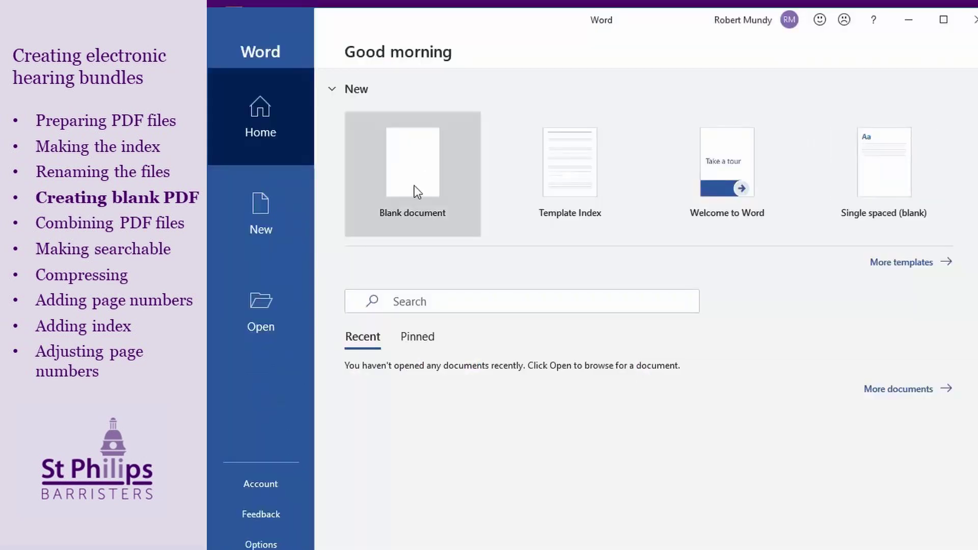
{"action": "left_click", "coordinate": [409, 173]}
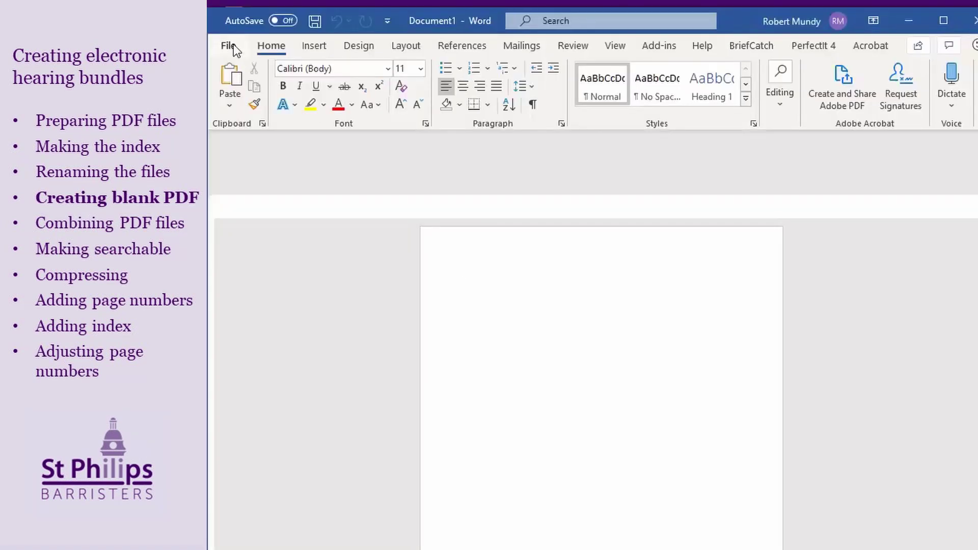
Start converting the empty document to Adobe PDF, agreeing to save it first as a Word document named blank
{"action": "left_click", "coordinate": [229, 46]}
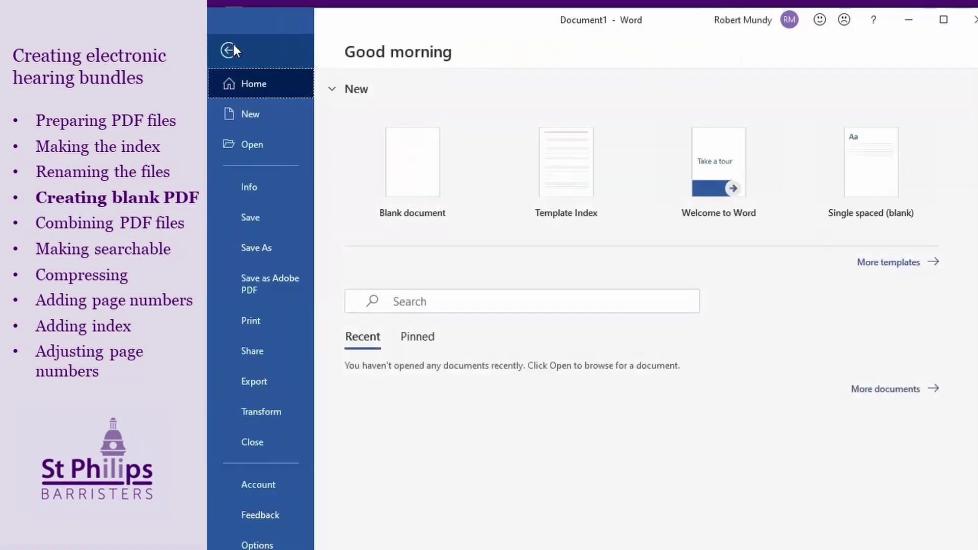
{"action": "left_click", "coordinate": [271, 286]}
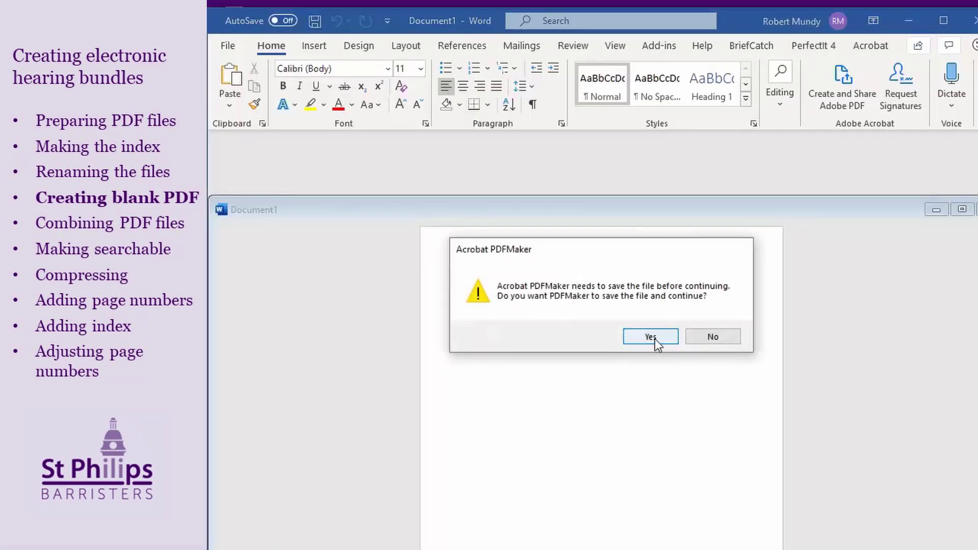
{"action": "left_click", "coordinate": [651, 336]}
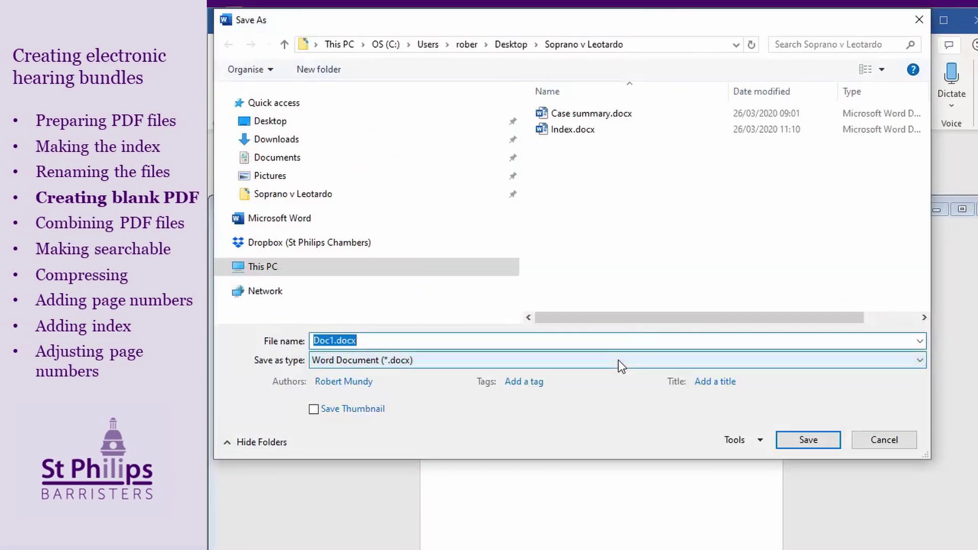
{"action": "type", "text": "blank"}
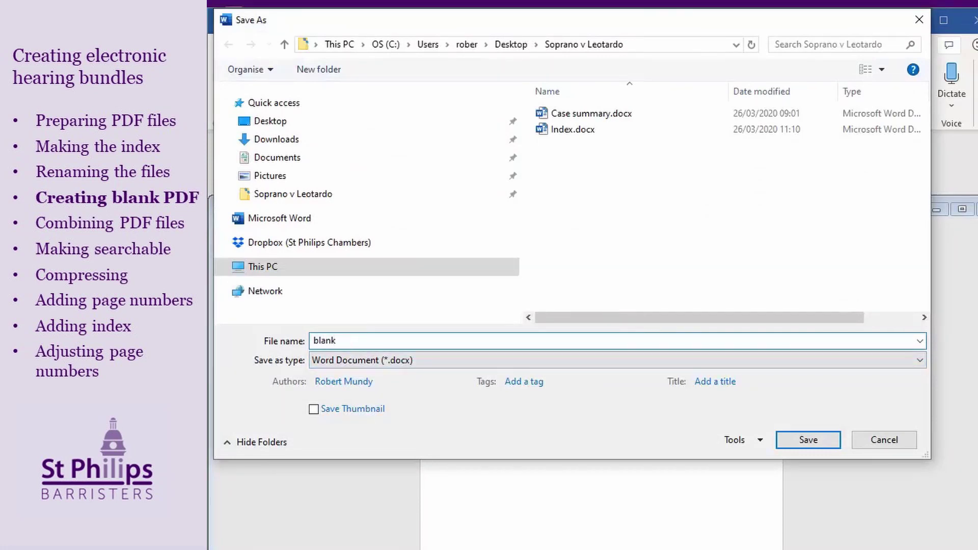
{"action": "key", "text": "Return"}
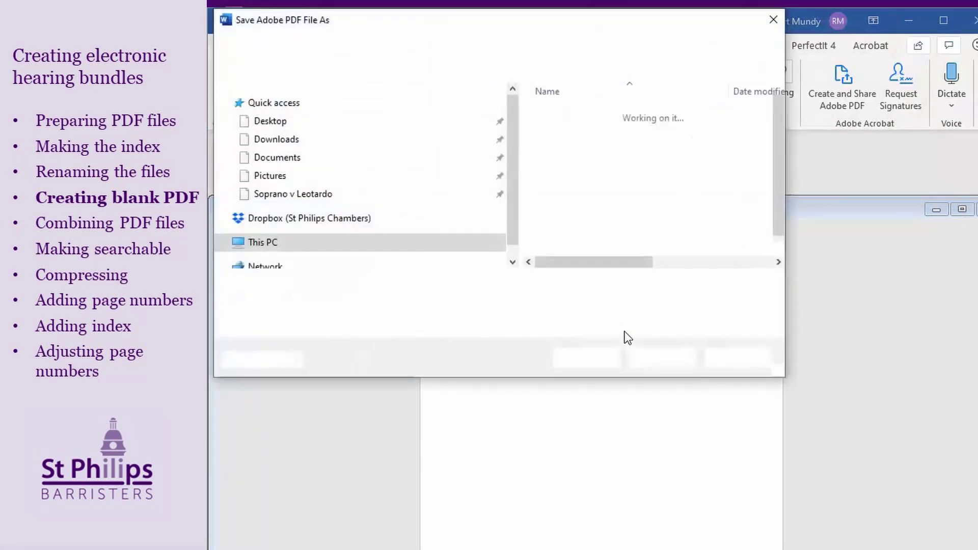
Save the PDF version as BLANK in the case folder, and close both the resulting PDF and the Word document
{"action": "type", "text": "BLANK"}
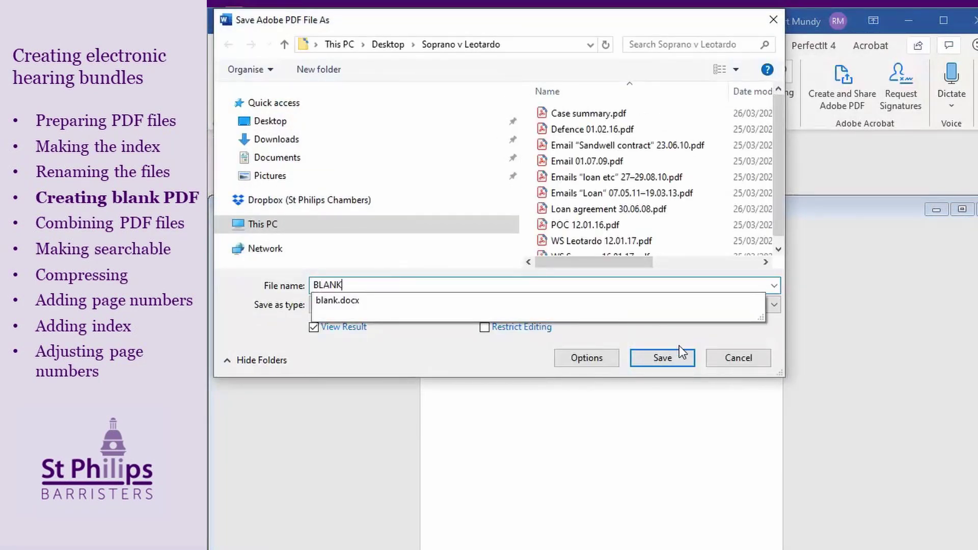
{"action": "left_click", "coordinate": [653, 357]}
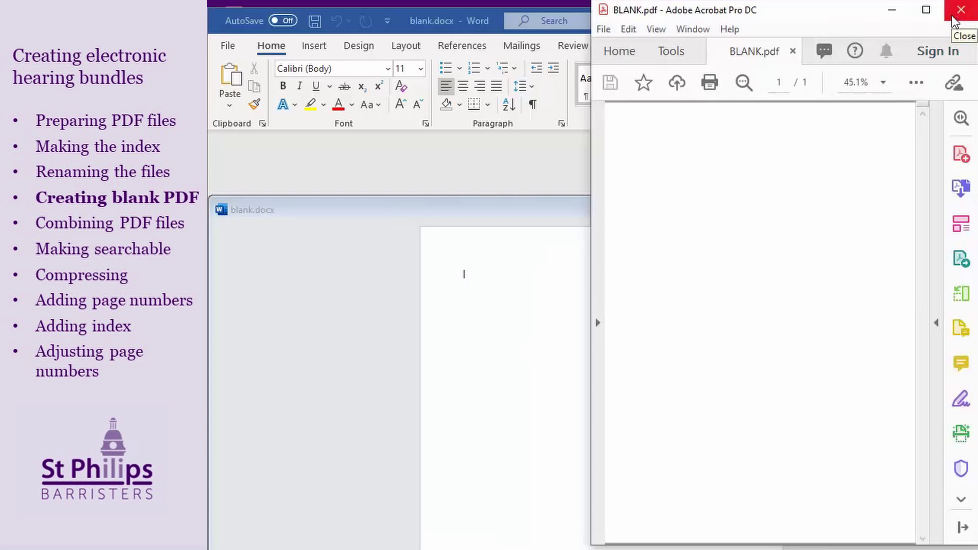
{"action": "left_click", "coordinate": [953, 18]}
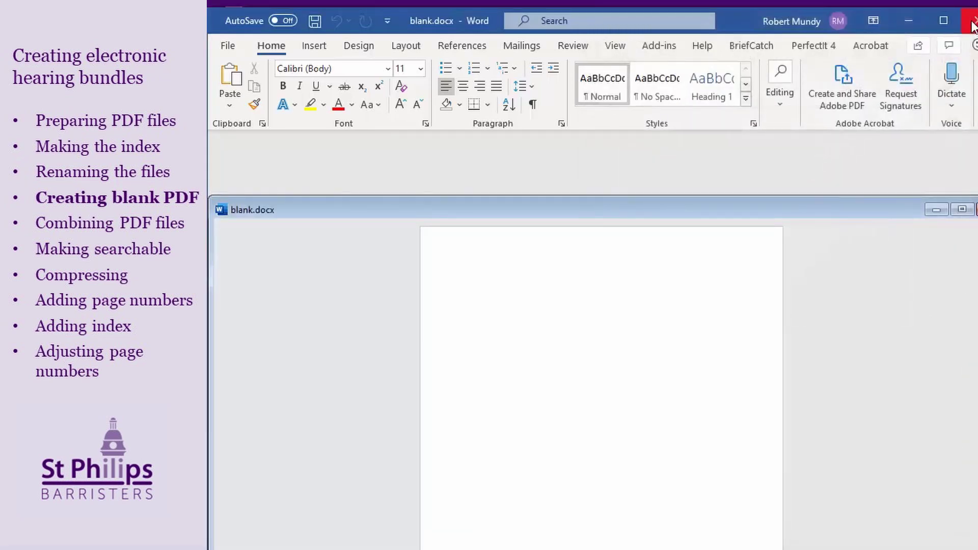
{"action": "left_click", "coordinate": [972, 20]}
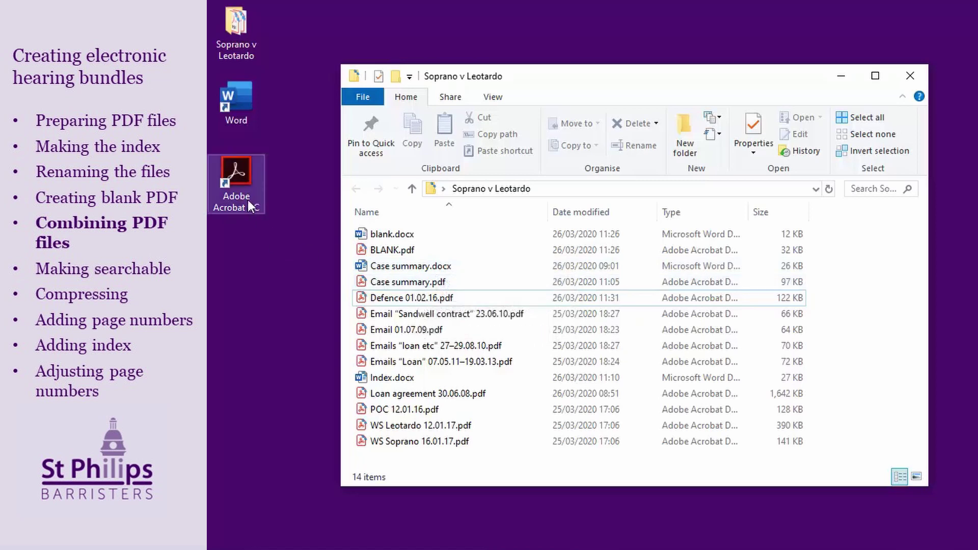
Open Adobe Acrobat DC, start the Combine Files tool and fit its window beside the case folder
{"action": "double_click", "coordinate": [246, 176]}
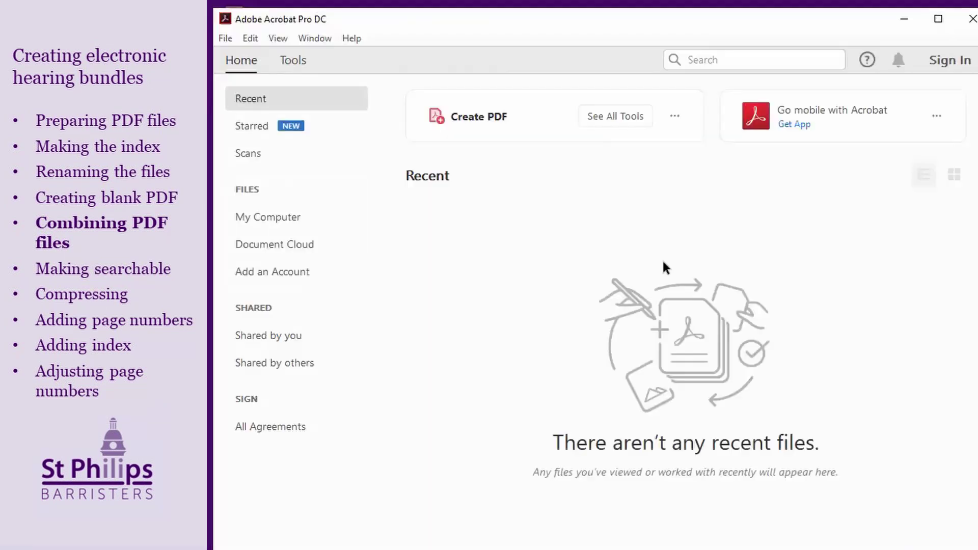
{"action": "left_click", "coordinate": [293, 61]}
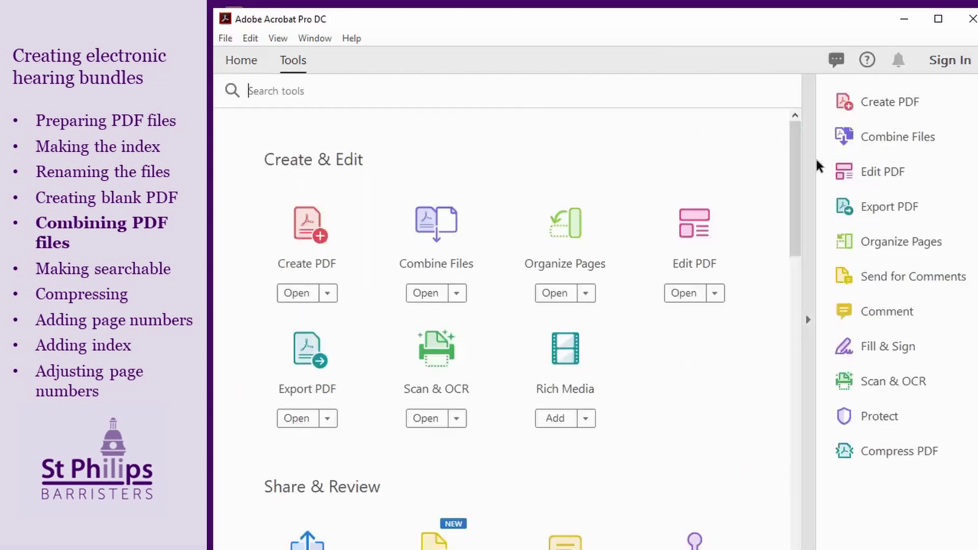
{"action": "left_click", "coordinate": [858, 137]}
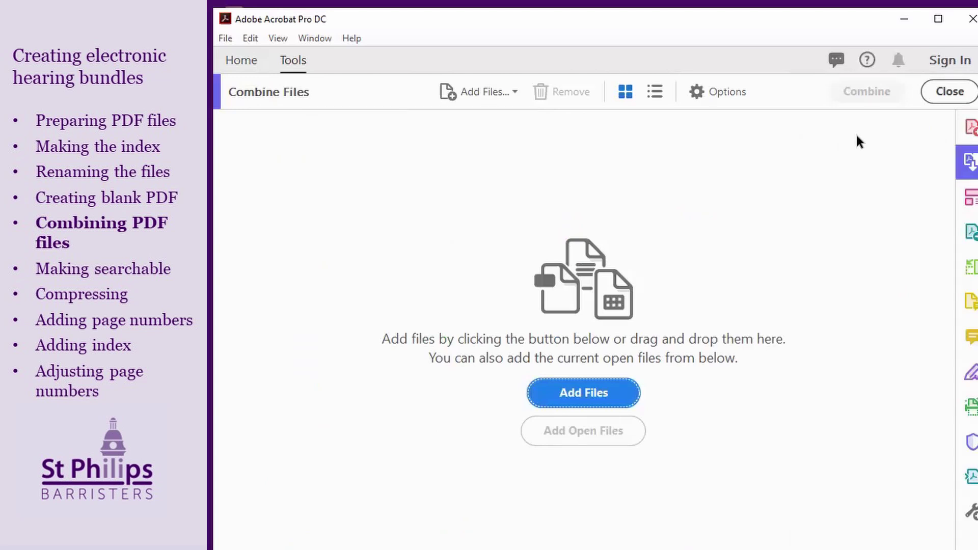
{"action": "key", "text": "super+Right"}
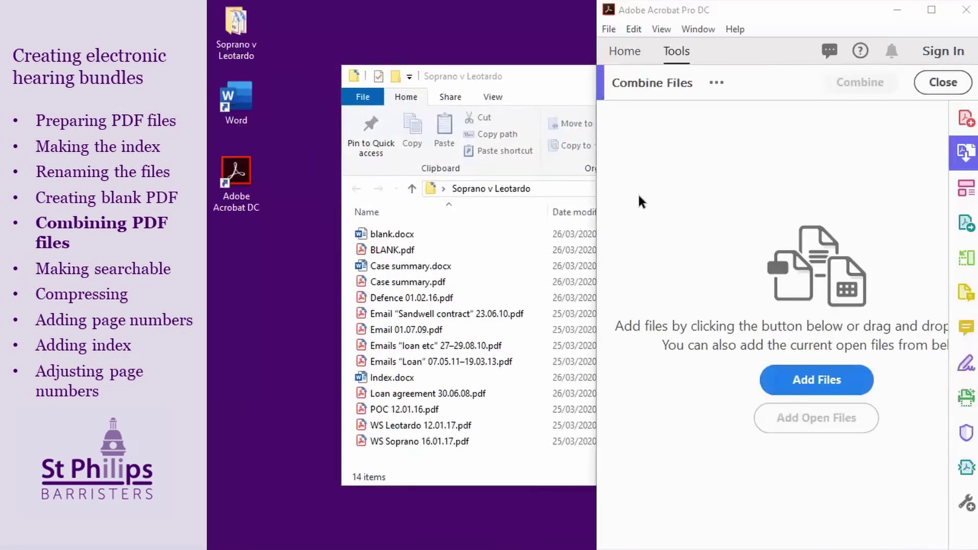
Add Case summary.pdf, POC 12.01.16.pdf and the other dated case PDFs to the files to combine, following the index order
{"action": "left_click_drag", "start_coordinate": [407, 282], "coordinate": [751, 528]}
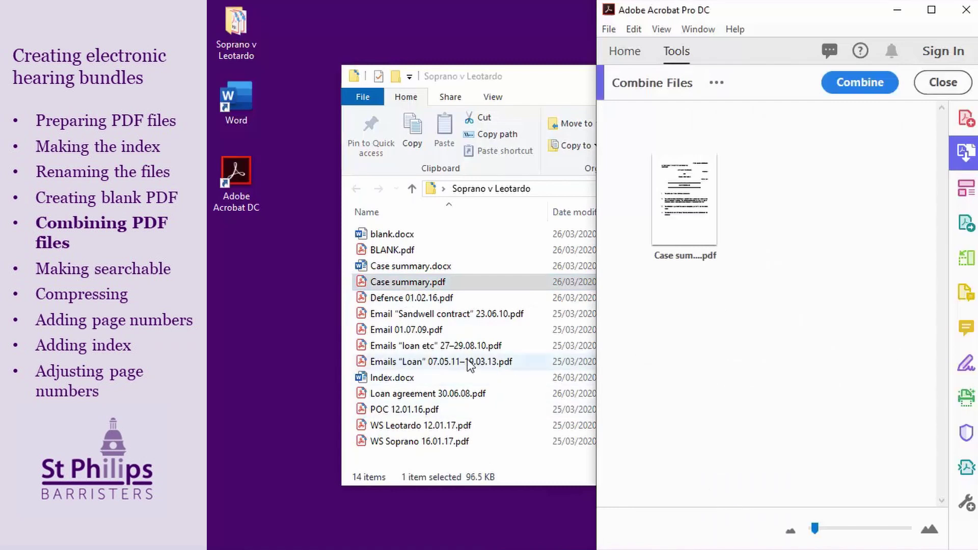
{"action": "left_click_drag", "start_coordinate": [430, 409], "coordinate": [749, 488]}
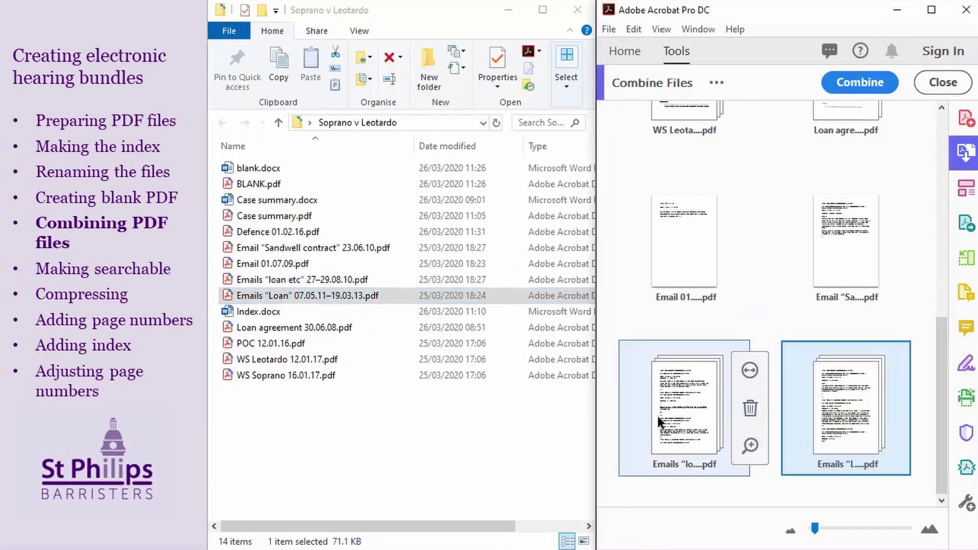
{"action": "left_click_drag", "start_coordinate": [755, 448], "coordinate": [772, 277]}
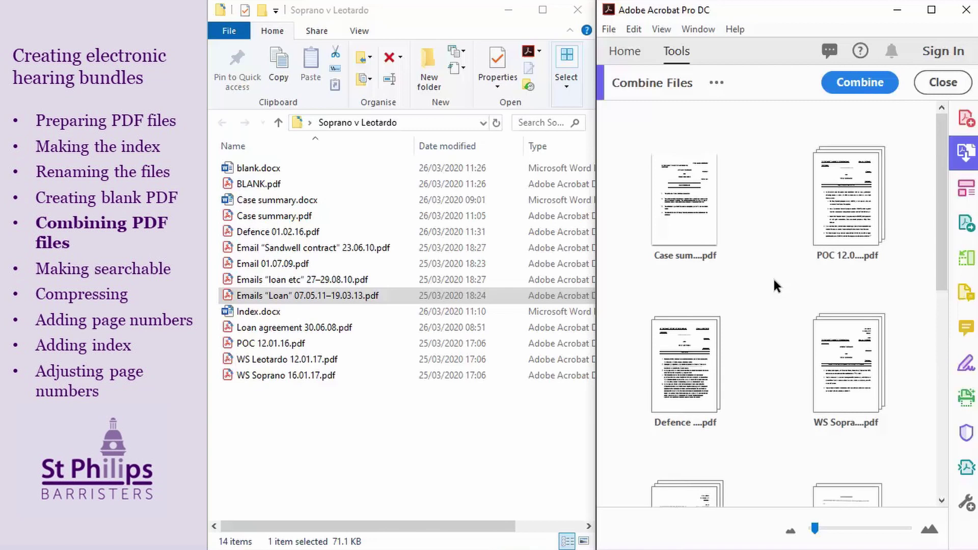
Insert BLANK.pdf among the files to combine, once after Case summary.pdf and once after POC 12.01.16.pdf
{"action": "mouse_move", "coordinate": [683, 206]}
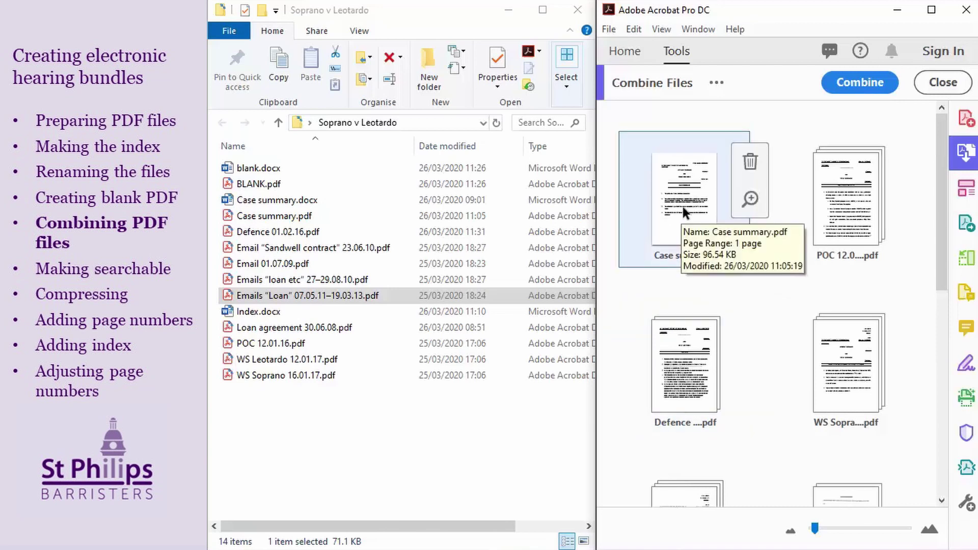
{"action": "left_click_drag", "start_coordinate": [259, 184], "coordinate": [734, 239]}
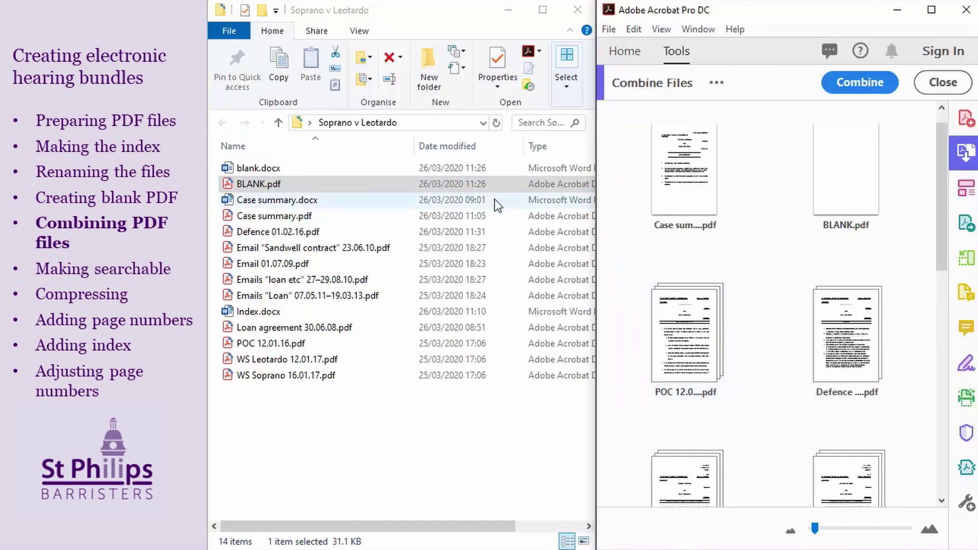
{"action": "left_click_drag", "start_coordinate": [399, 189], "coordinate": [771, 351]}
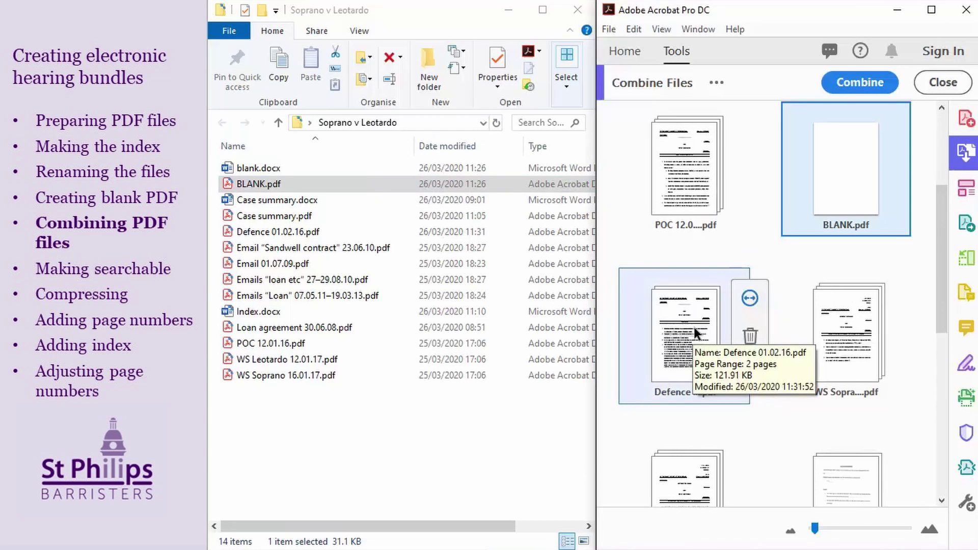
{"action": "scroll", "coordinate": [801, 262], "scroll_direction": "down", "scroll_amount": 2}
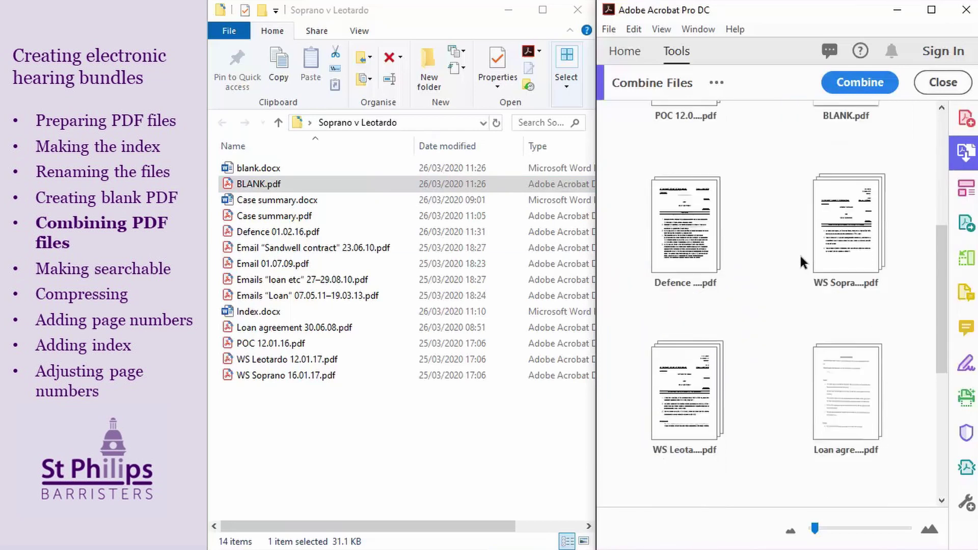
Insert BLANK.pdf after each witness statement and after each email file in the files to combine
{"action": "left_click_drag", "start_coordinate": [265, 185], "coordinate": [916, 171]}
{"action": "scroll", "coordinate": [845, 166], "scroll_direction": "up", "scroll_amount": 4}
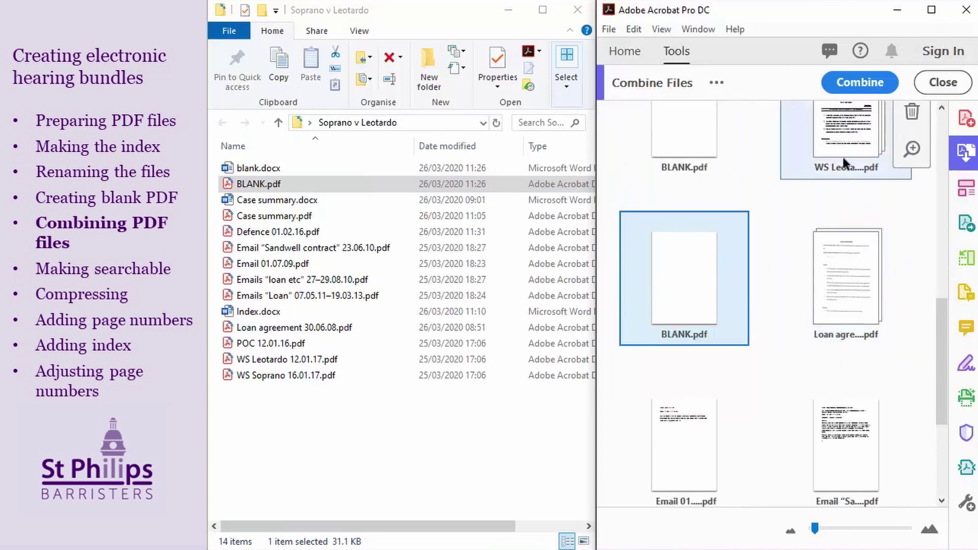
{"action": "scroll", "coordinate": [850, 252], "scroll_direction": "down", "scroll_amount": 5}
{"action": "scroll", "coordinate": [683, 349], "scroll_direction": "down", "scroll_amount": 2}
{"action": "left_click_drag", "start_coordinate": [265, 184], "coordinate": [764, 407]}
{"action": "scroll", "coordinate": [670, 419], "scroll_direction": "down", "scroll_amount": 2}
{"action": "scroll", "coordinate": [684, 426], "scroll_direction": "down", "scroll_amount": 3}
{"action": "scroll", "coordinate": [863, 415], "scroll_direction": "up", "scroll_amount": 10}
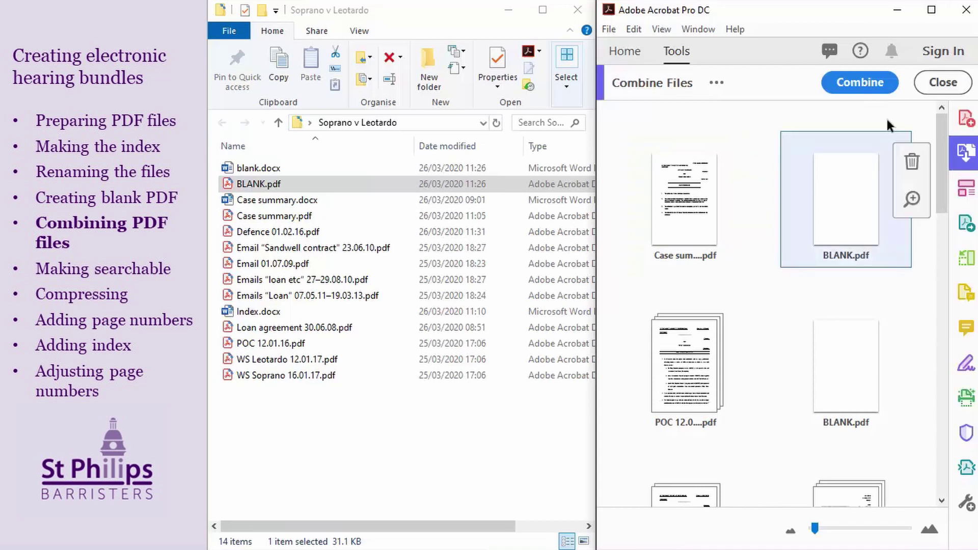
Maximize the window, accept the combine options with medium file size and bookmarks always added, and combine the files into one PDF
{"action": "left_click", "coordinate": [930, 12]}
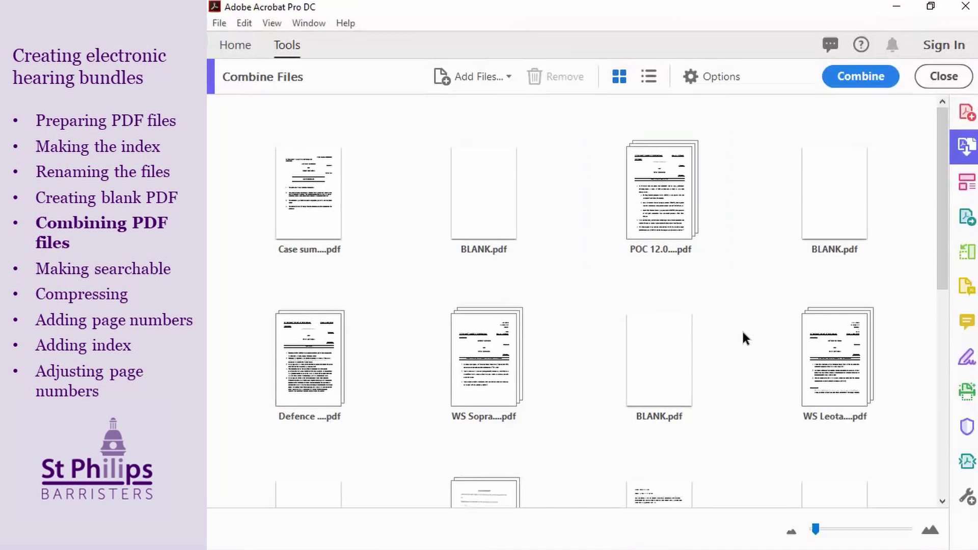
{"action": "left_click", "coordinate": [719, 79]}
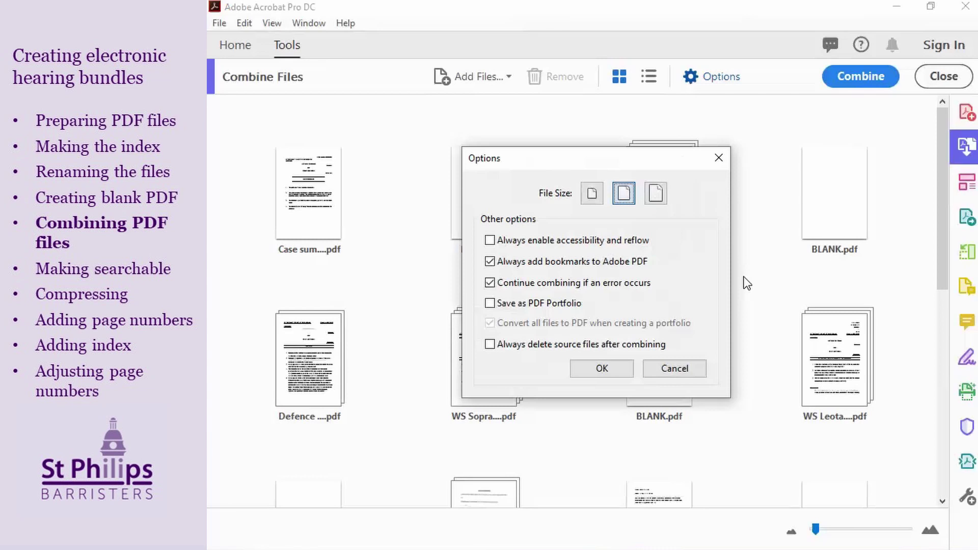
{"action": "left_click", "coordinate": [613, 370]}
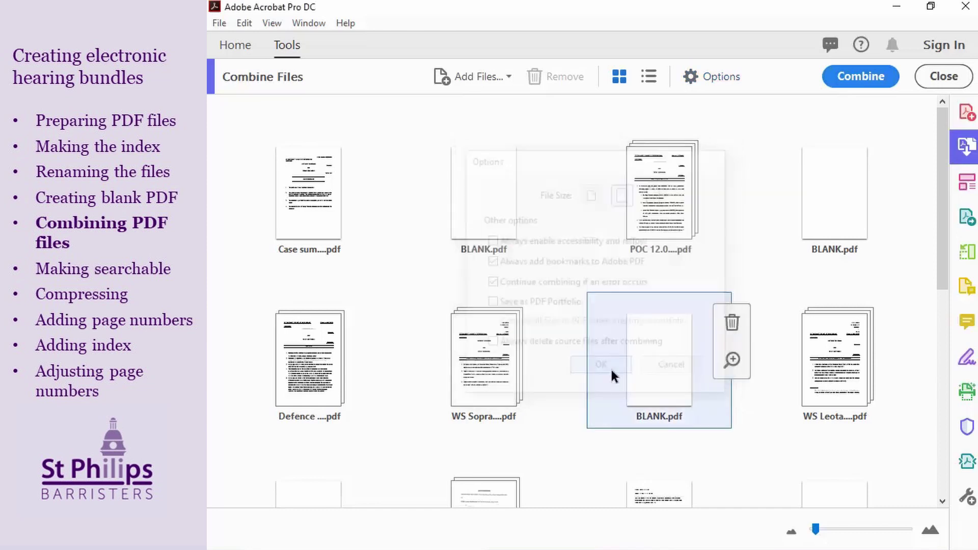
{"action": "left_click", "coordinate": [842, 75]}
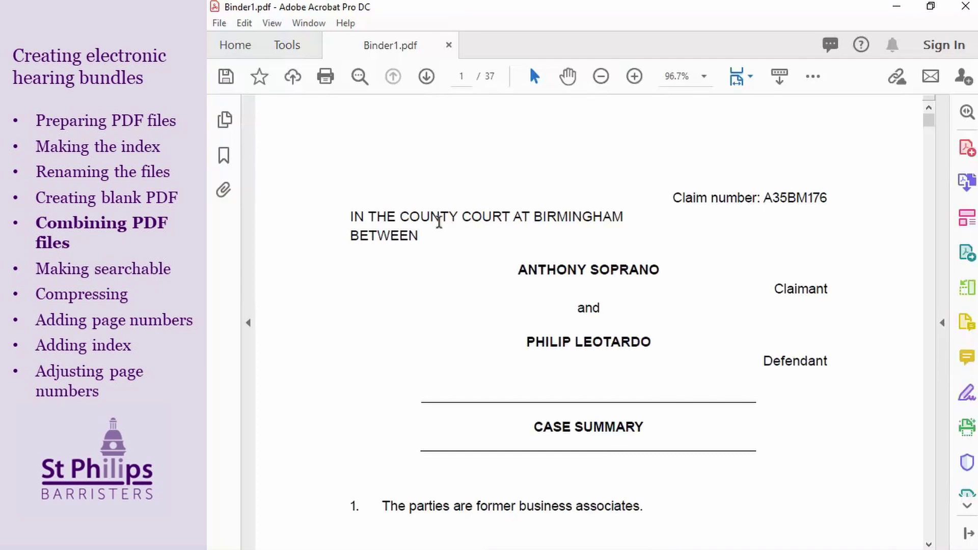
Show the combined PDF's bookmarks and delete every BLANK bookmark
{"action": "left_click", "coordinate": [224, 155]}
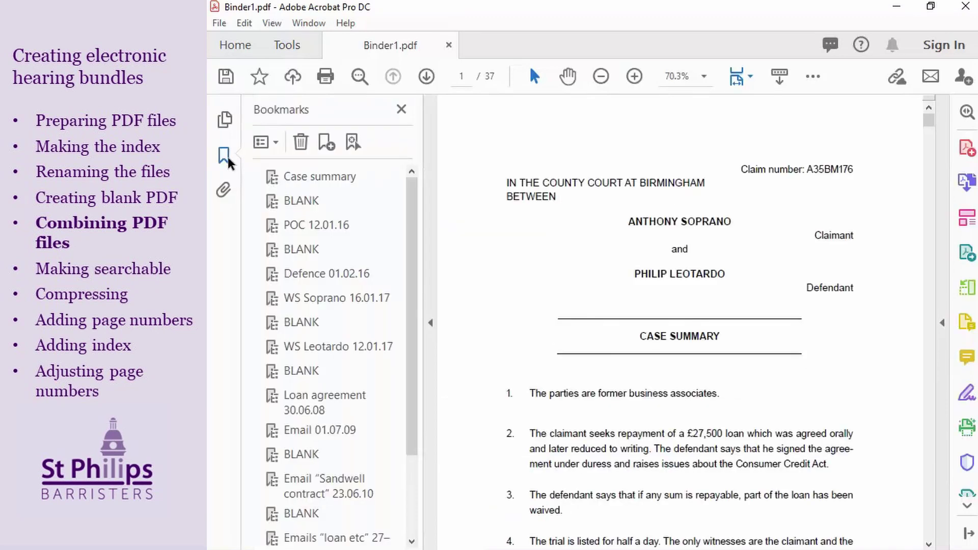
{"action": "right_click", "coordinate": [336, 209]}
{"action": "left_click", "coordinate": [373, 320]}
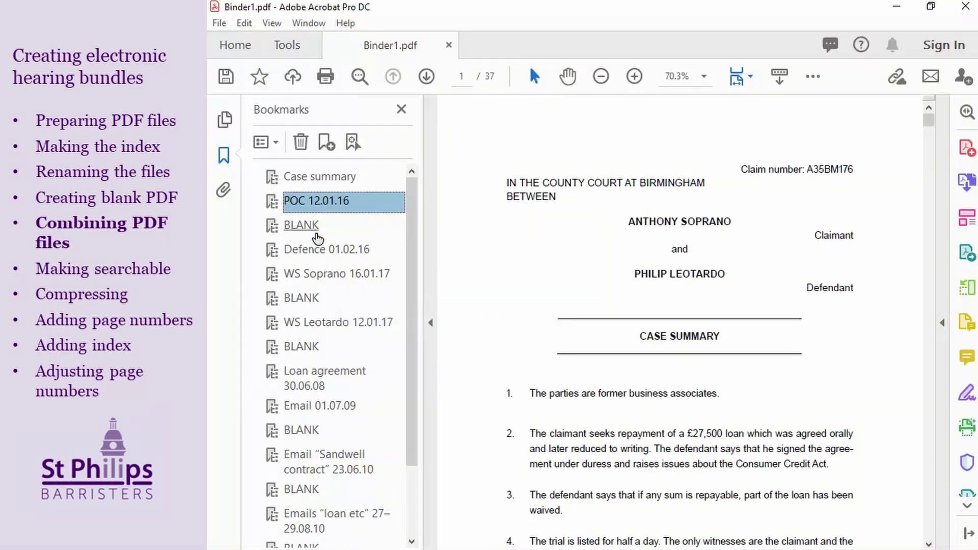
{"action": "right_click", "coordinate": [317, 230]}
{"action": "left_click", "coordinate": [370, 339]}
{"action": "right_click", "coordinate": [319, 277]}
{"action": "left_click", "coordinate": [364, 388]}
{"action": "right_click", "coordinate": [318, 304]}
{"action": "left_click", "coordinate": [363, 416]}
{"action": "right_click", "coordinate": [310, 356]}
{"action": "left_click", "coordinate": [360, 241]}
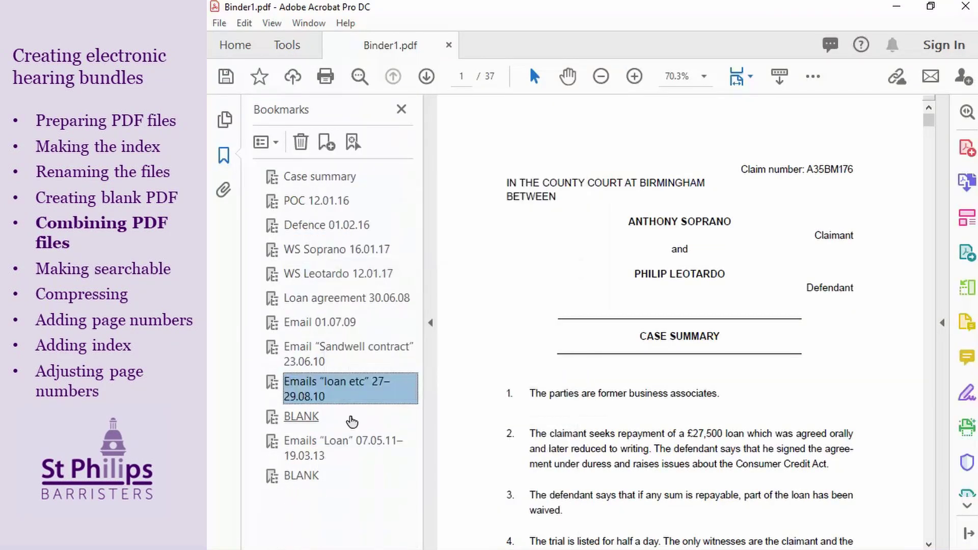
Save the combined PDF as BUNDLE in the case folder
{"action": "left_click", "coordinate": [222, 25]}
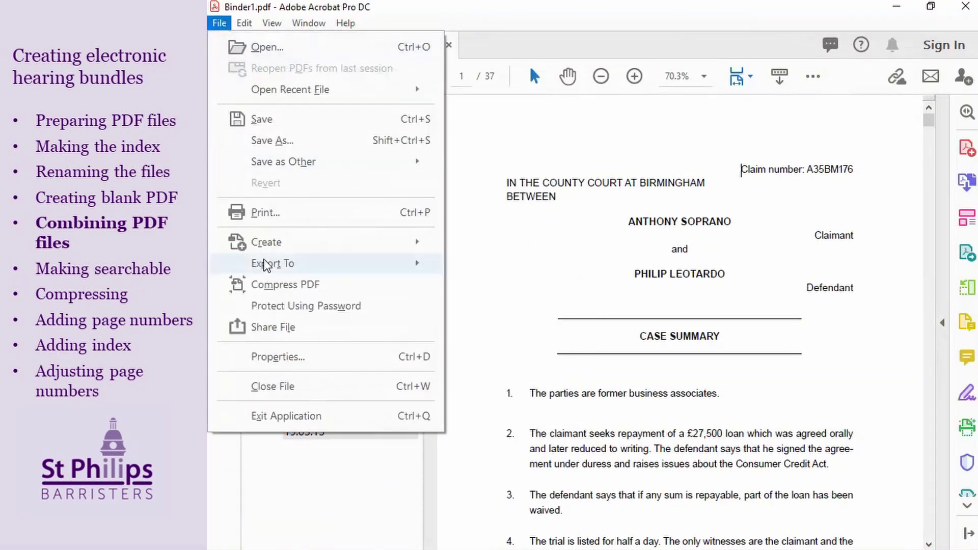
{"action": "left_click", "coordinate": [283, 142]}
{"action": "left_click", "coordinate": [579, 313]}
{"action": "type", "text": "BUNDLE"}
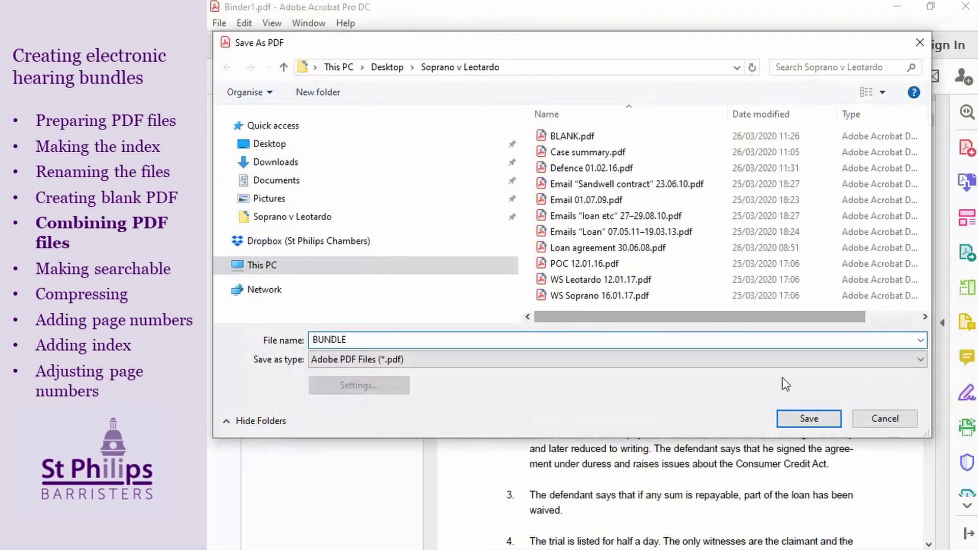
{"action": "left_click", "coordinate": [812, 421]}
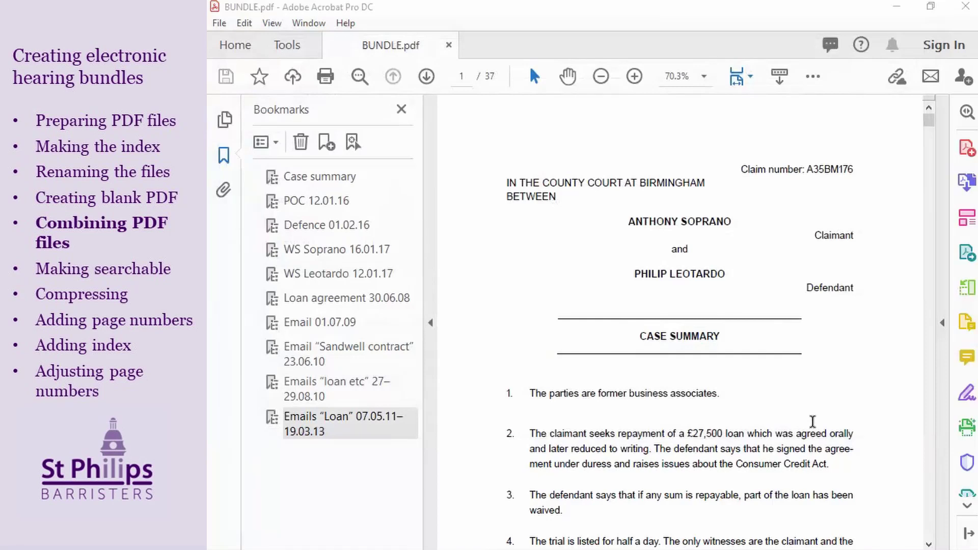
Run Scan & OCR text recognition on all pages of BUNDLE.pdf with the language English (US)
{"action": "left_click", "coordinate": [970, 429]}
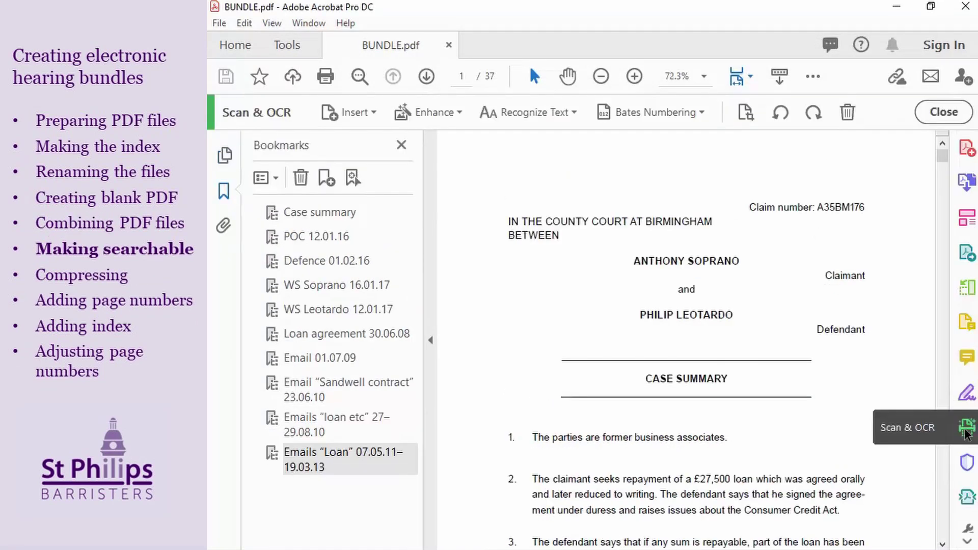
{"action": "left_click", "coordinate": [524, 112]}
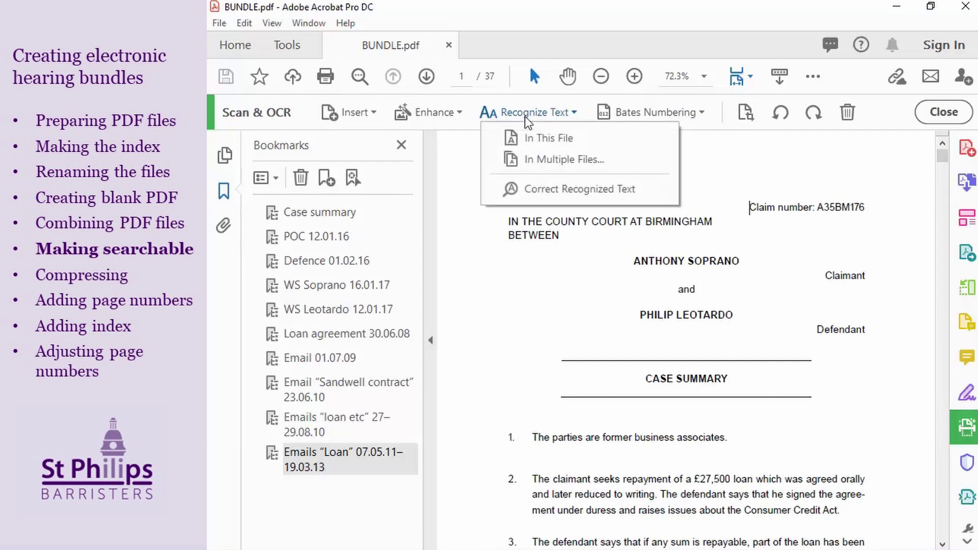
{"action": "left_click", "coordinate": [524, 130]}
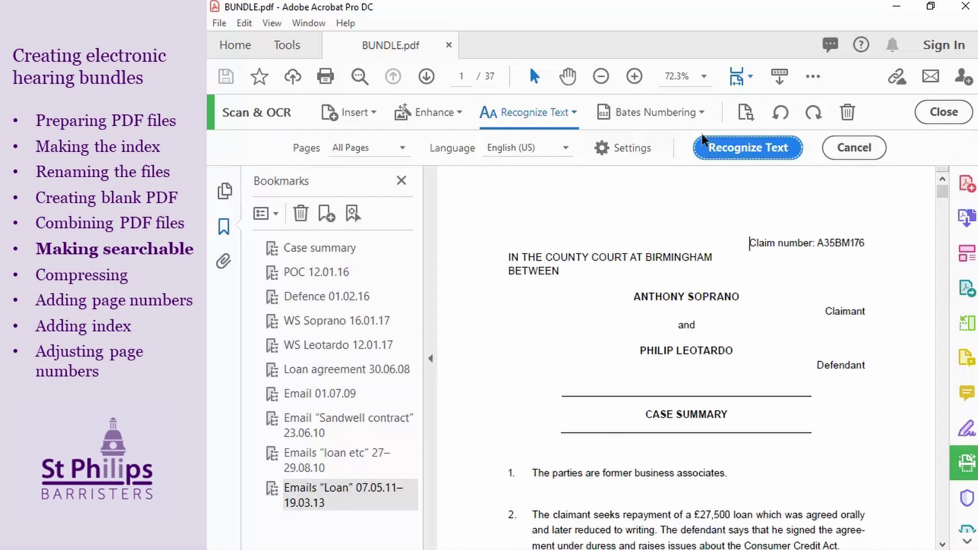
{"action": "left_click", "coordinate": [736, 147]}
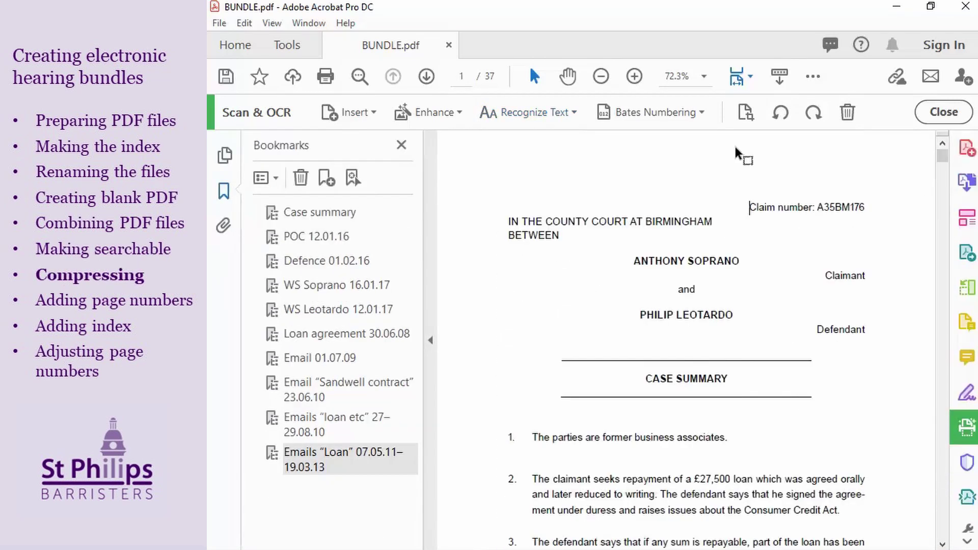
Compress the PDF and save it as BUNDLE COMPRESSED.pdf in the case folder
{"action": "left_click", "coordinate": [220, 23]}
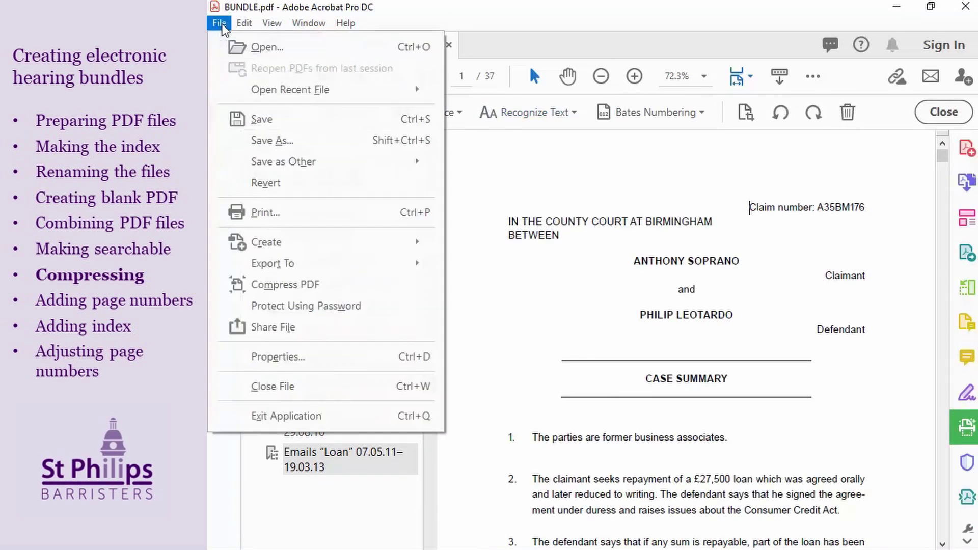
{"action": "left_click", "coordinate": [316, 291]}
{"action": "left_click", "coordinate": [685, 266]}
{"action": "left_click", "coordinate": [345, 342]}
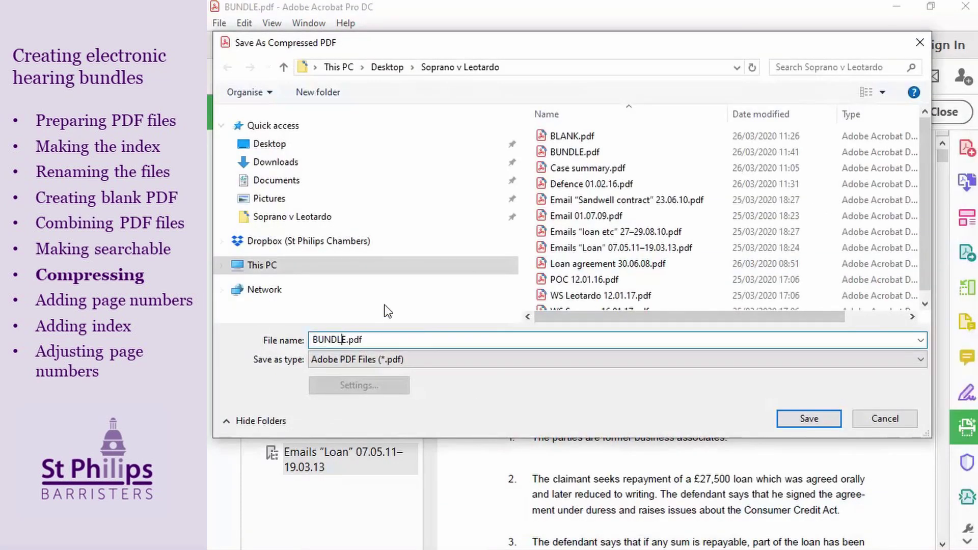
{"action": "type", "text": "COMPRESSED"}
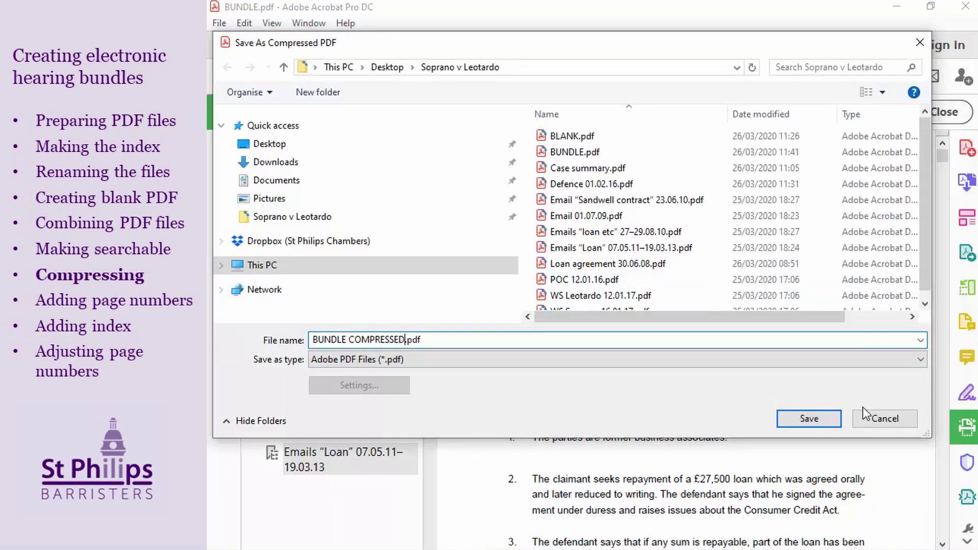
{"action": "key", "text": "Return"}
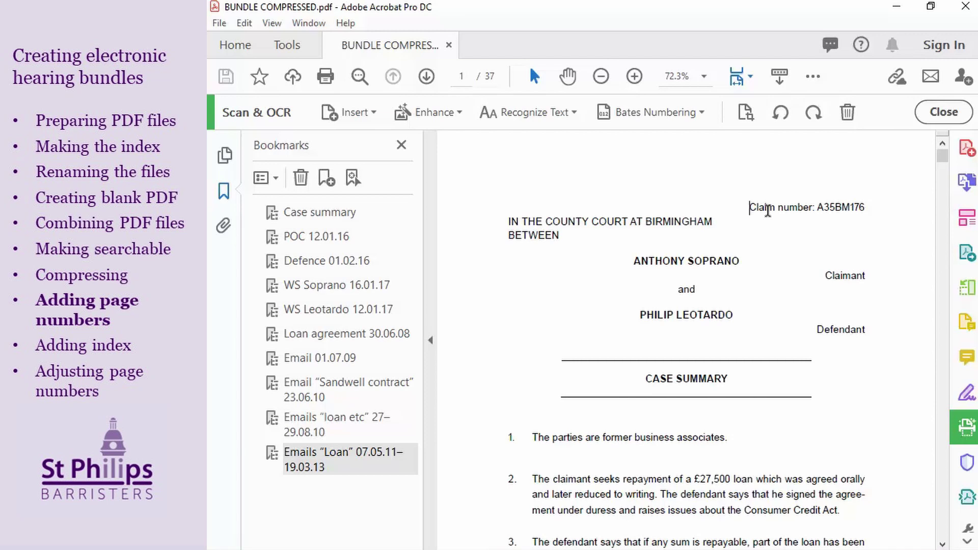
Add a new header and footer to the bundle and insert the page number as the right footer text
{"action": "left_click", "coordinate": [962, 223]}
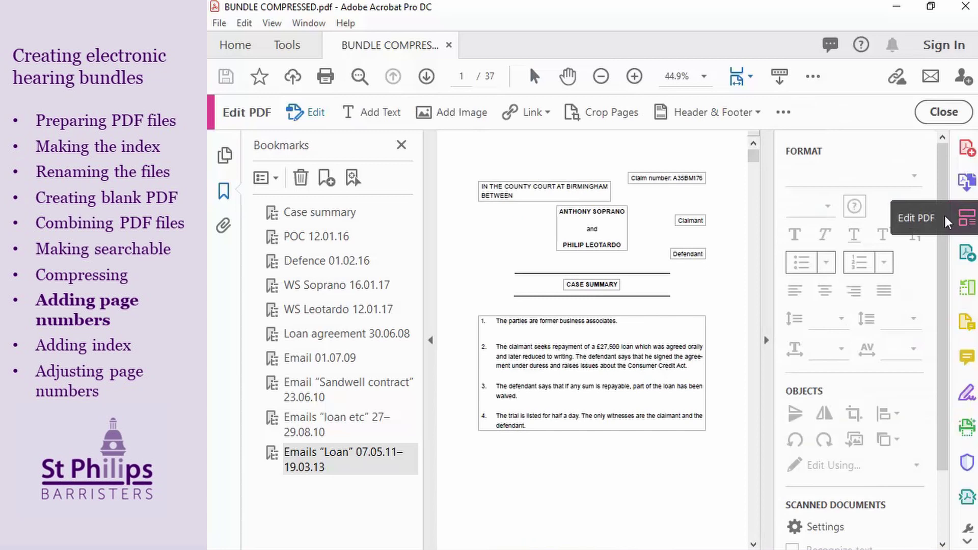
{"action": "left_click", "coordinate": [686, 112]}
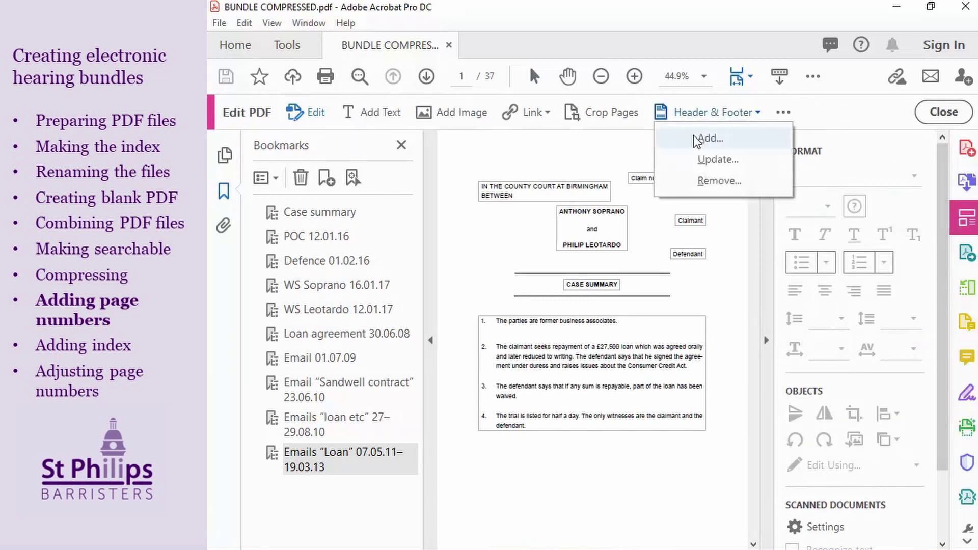
{"action": "left_click", "coordinate": [693, 139]}
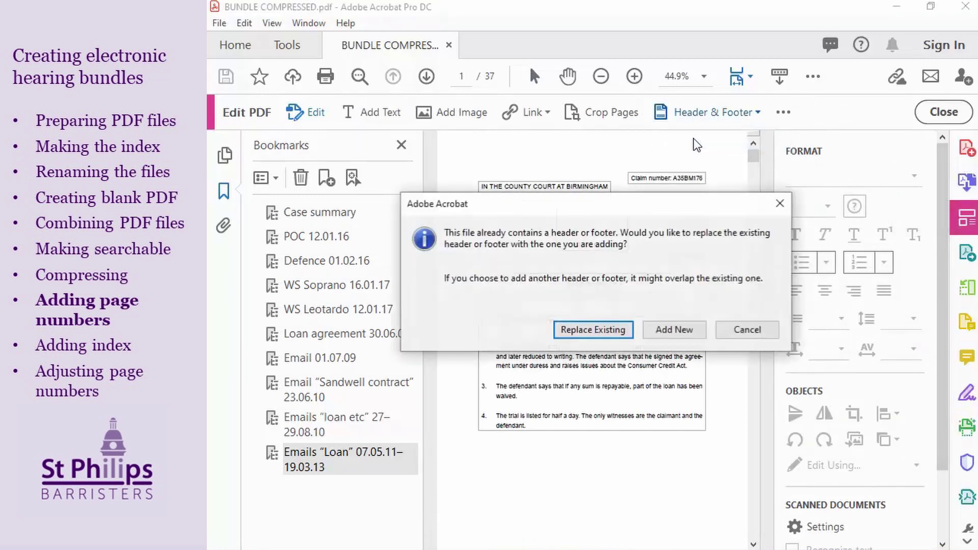
{"action": "left_click", "coordinate": [659, 328]}
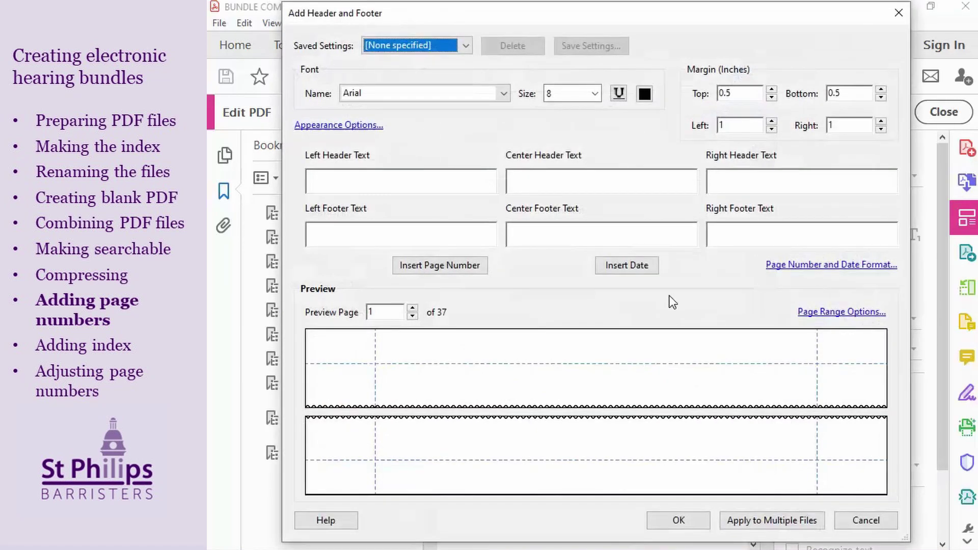
{"action": "left_click", "coordinate": [738, 238]}
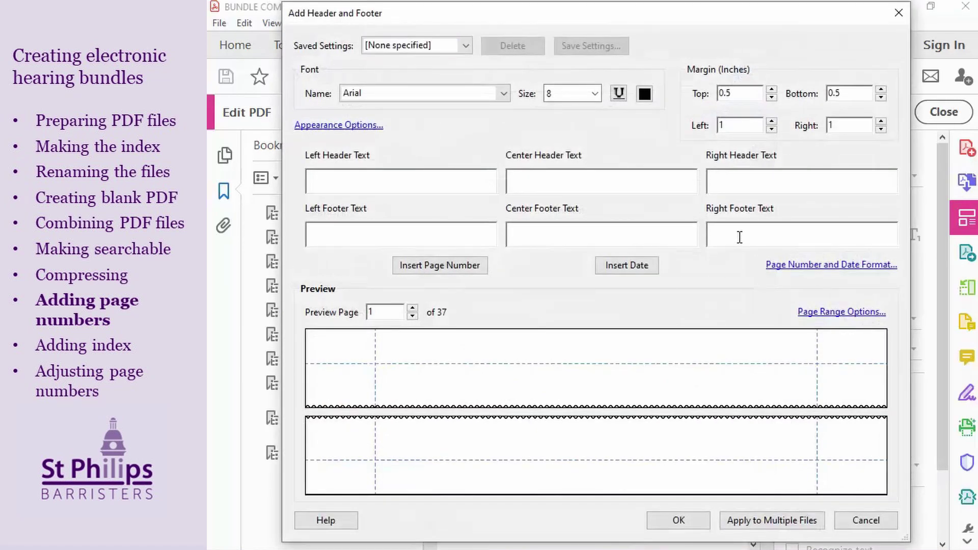
{"action": "left_click", "coordinate": [463, 268]}
Set the page number's font size to 24, apply the footer, close the editing tools and check the numbering on the first pages
{"action": "left_click_drag", "start_coordinate": [758, 233], "coordinate": [690, 230]}
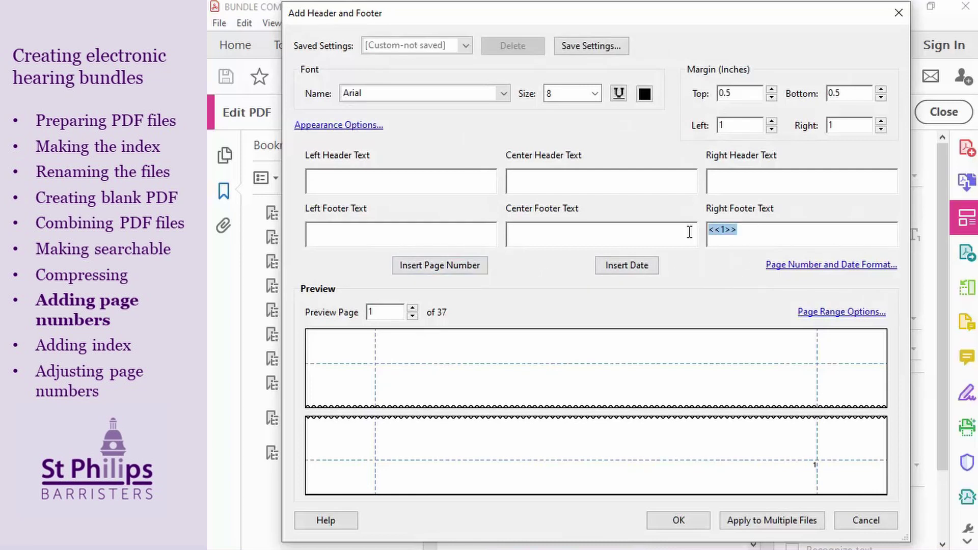
{"action": "left_click", "coordinate": [597, 93]}
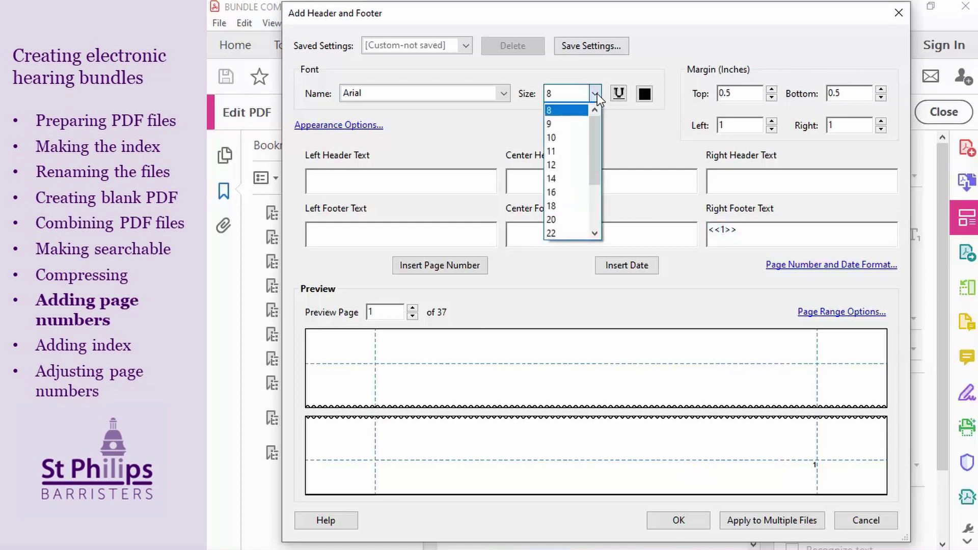
{"action": "scroll", "coordinate": [597, 163], "scroll_direction": "down", "scroll_amount": 1}
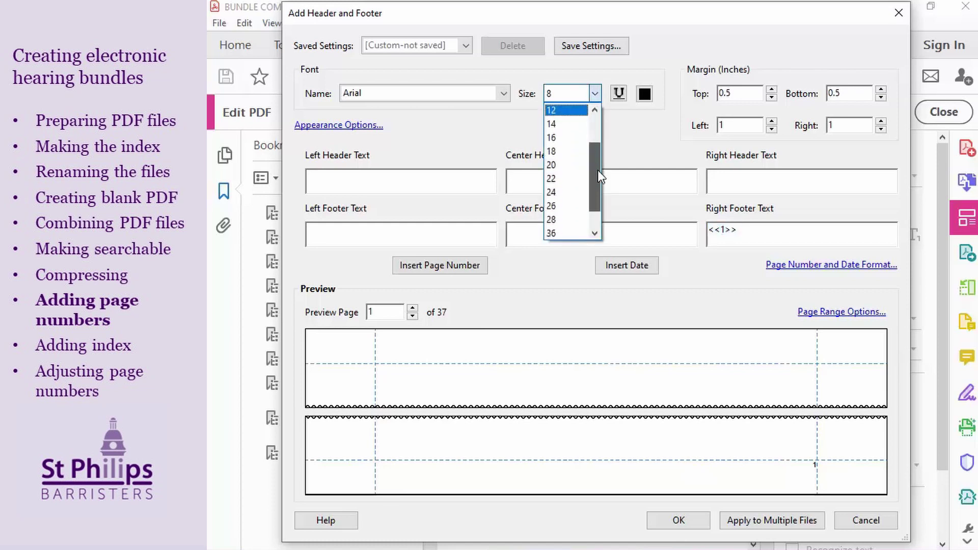
{"action": "left_click", "coordinate": [571, 189]}
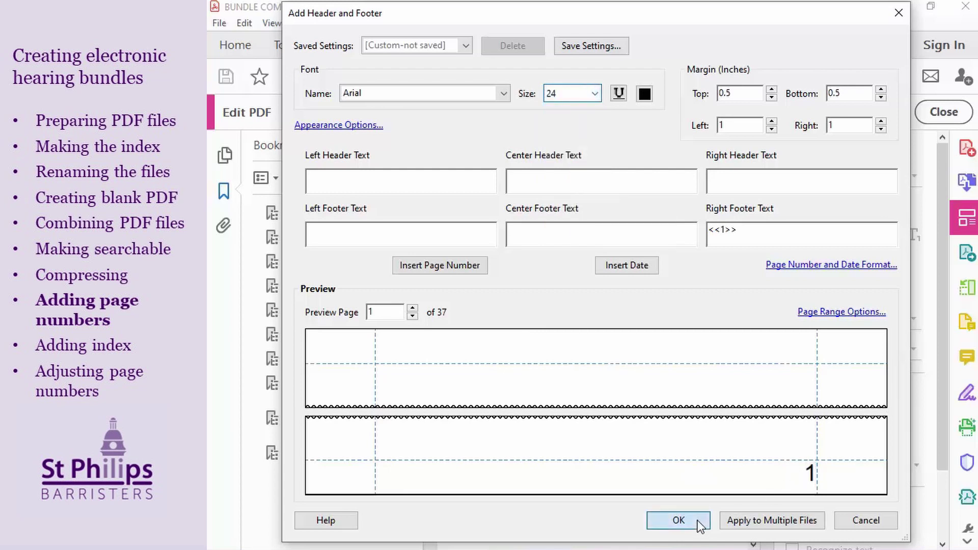
{"action": "left_click", "coordinate": [698, 520]}
{"action": "left_click", "coordinate": [943, 111]}
{"action": "scroll", "coordinate": [841, 200], "scroll_direction": "down", "scroll_amount": 4}
{"action": "scroll", "coordinate": [842, 200], "scroll_direction": "down", "scroll_amount": 12}
{"action": "scroll", "coordinate": [842, 196], "scroll_direction": "down", "scroll_amount": 5}
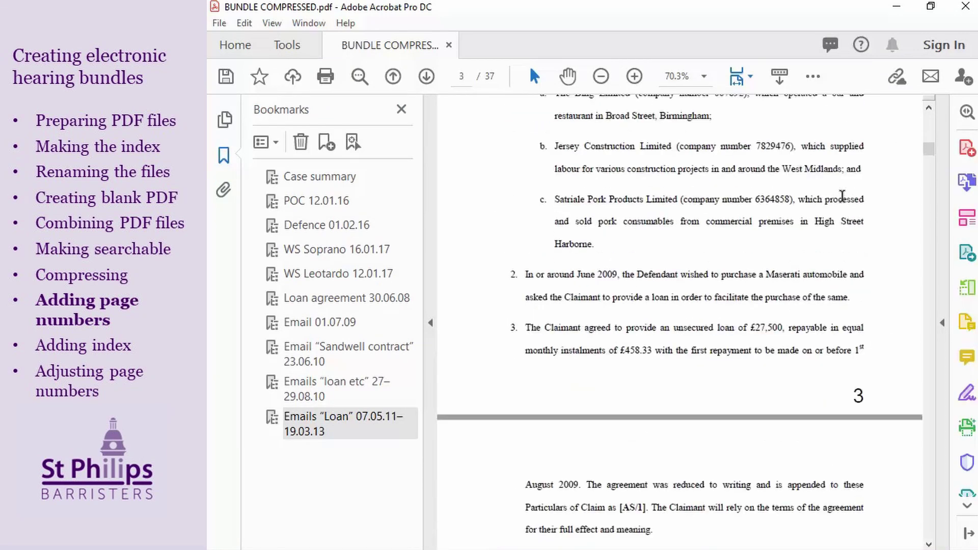
{"action": "scroll", "coordinate": [841, 195], "scroll_direction": "up", "scroll_amount": 20}
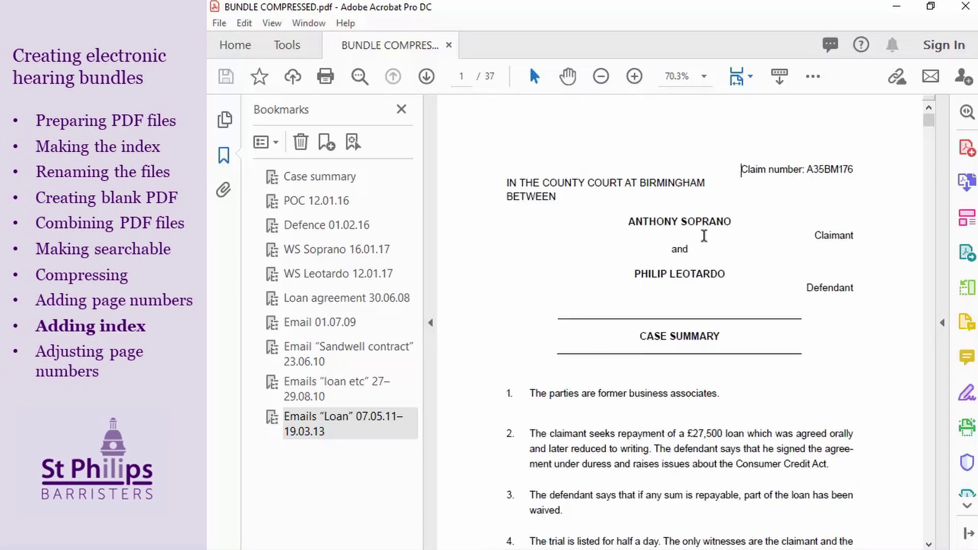
Place Index.docx beside the bundle and enter start pages 1 for the case summary, 3 and 6 for statements of case, 9 and 14 for witness statements
{"action": "key", "text": "super+Down"}
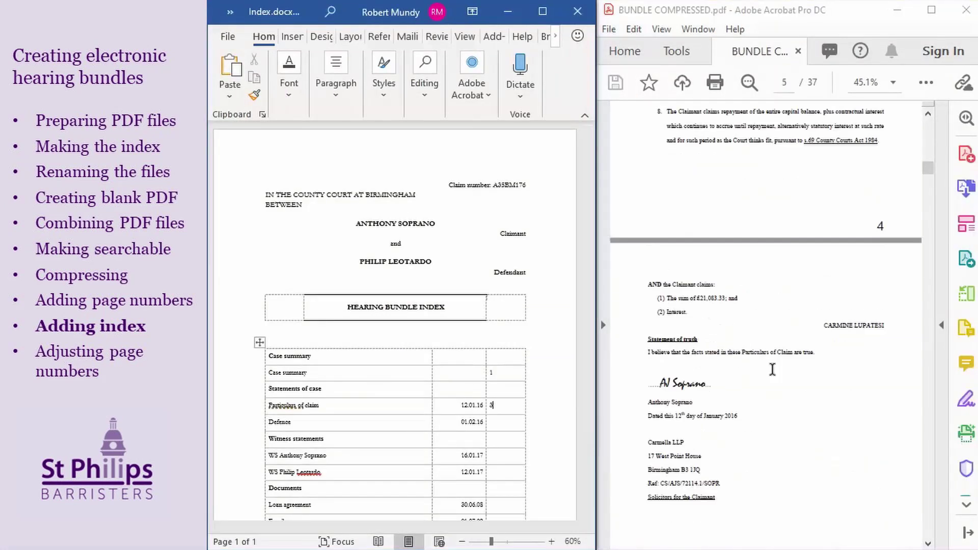
{"action": "scroll", "coordinate": [772, 369], "scroll_direction": "down", "scroll_amount": 5}
{"action": "left_click", "coordinate": [502, 422]}
{"action": "type", "text": "6"}
{"action": "scroll", "coordinate": [772, 370], "scroll_direction": "down", "scroll_amount": 10}
{"action": "left_click", "coordinate": [502, 455]}
{"action": "type", "text": "9"}
{"action": "scroll", "coordinate": [764, 369], "scroll_direction": "down", "scroll_amount": 15}
{"action": "left_click", "coordinate": [497, 472]}
Enter start pages 23, 25, 27, 29 and 33 for the loan agreement and the four email entries in the index's Documents section
{"action": "left_click", "coordinate": [499, 408]}
{"action": "type", "text": "27"}
{"action": "scroll", "coordinate": [735, 370], "scroll_direction": "down", "scroll_amount": 10}
{"action": "left_click", "coordinate": [500, 424]}
{"action": "type", "text": "29"}
{"action": "scroll", "coordinate": [720, 339], "scroll_direction": "down", "scroll_amount": 20}
{"action": "left_click", "coordinate": [499, 441]}
{"action": "type", "text": "33"}
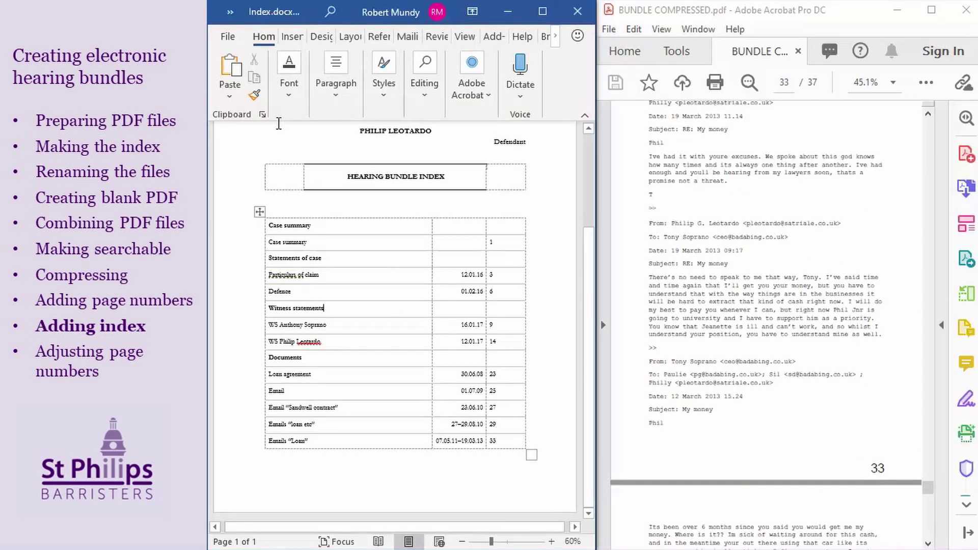
Save the completed index as an Adobe PDF named Index in the case folder, then close the Word document and the resulting PDF
{"action": "left_click", "coordinate": [228, 37]}
{"action": "left_click", "coordinate": [247, 209]}
{"action": "left_click", "coordinate": [228, 36]}
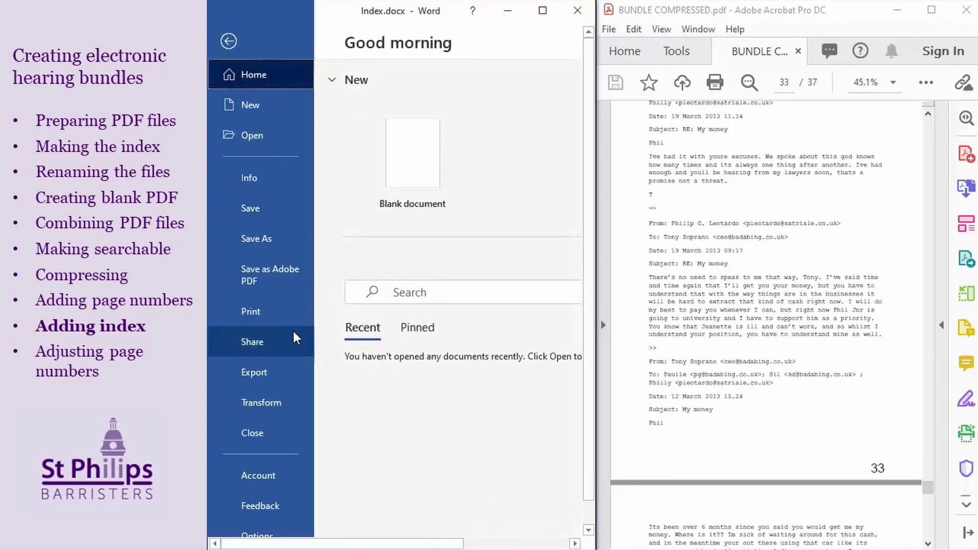
{"action": "left_click", "coordinate": [275, 278]}
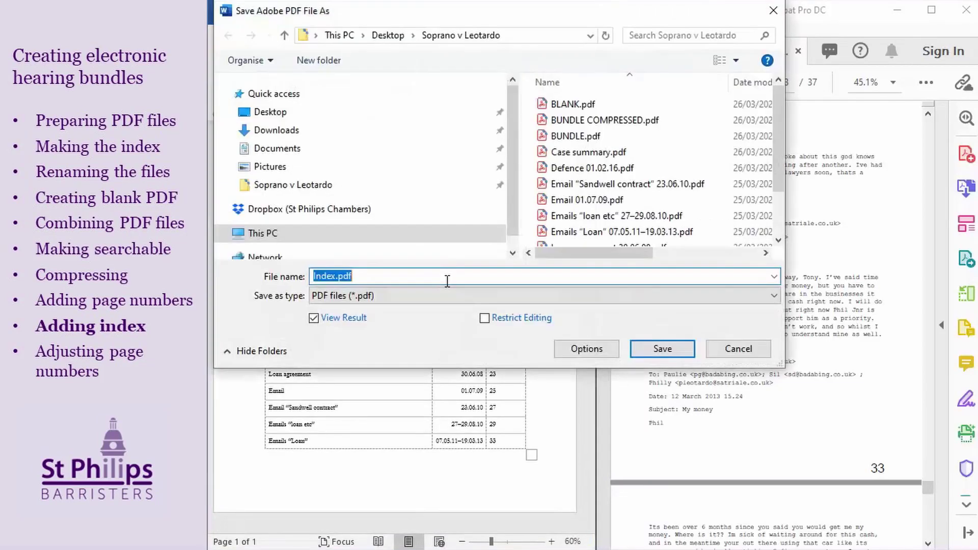
{"action": "type", "text": "Index"}
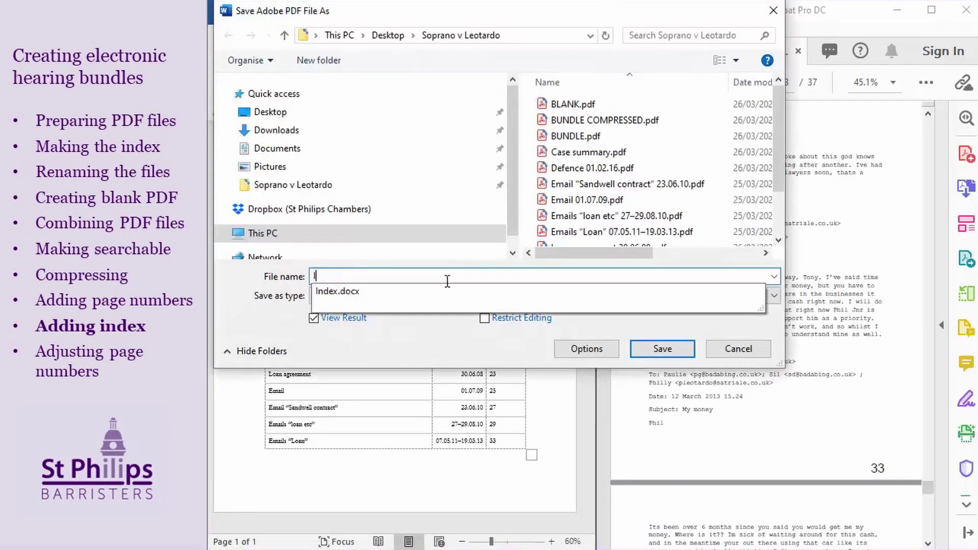
{"action": "key", "text": "Return"}
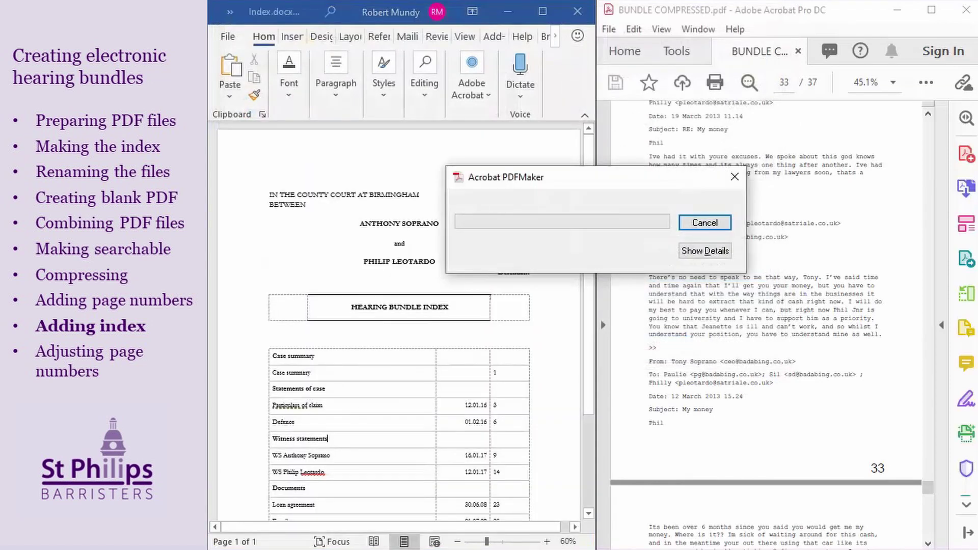
{"action": "left_click", "coordinate": [576, 13]}
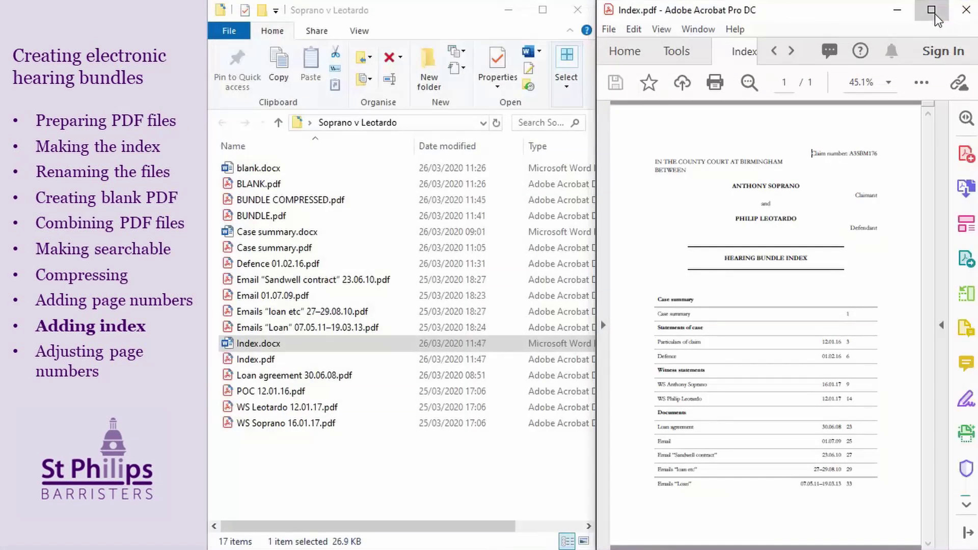
{"action": "left_click", "coordinate": [934, 13]}
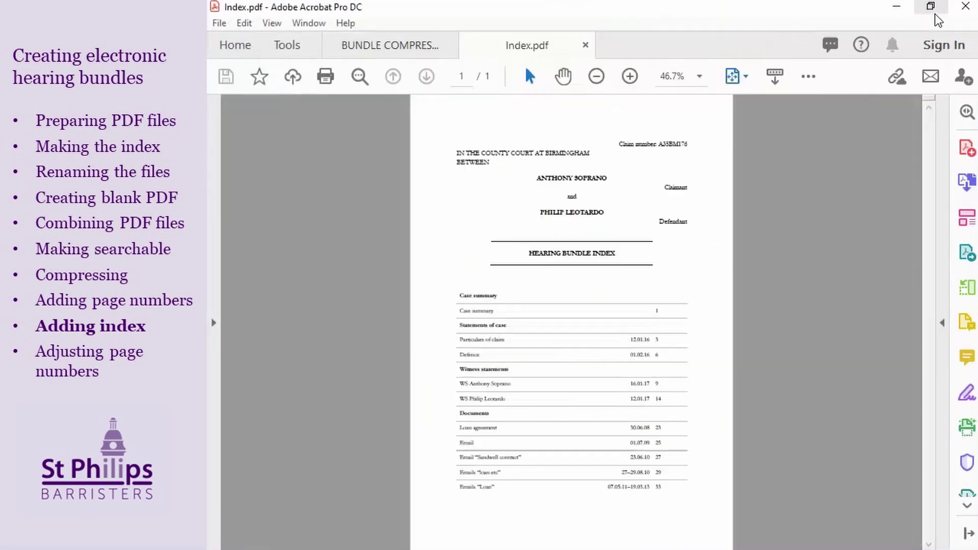
{"action": "left_click", "coordinate": [585, 45]}
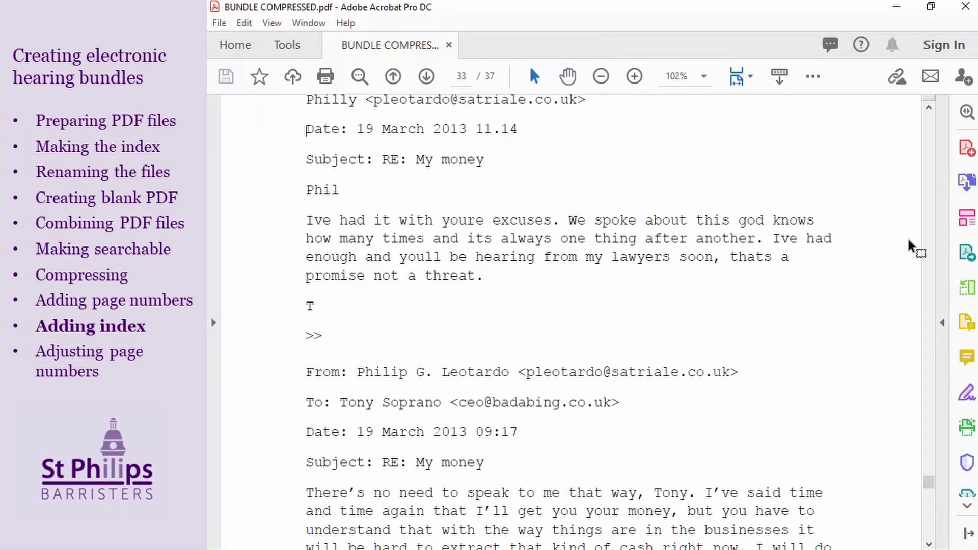
Organize the bundle's pages by inserting Index.pdf before the first page and BLANK.pdf directly after the index
{"action": "left_click", "coordinate": [968, 288]}
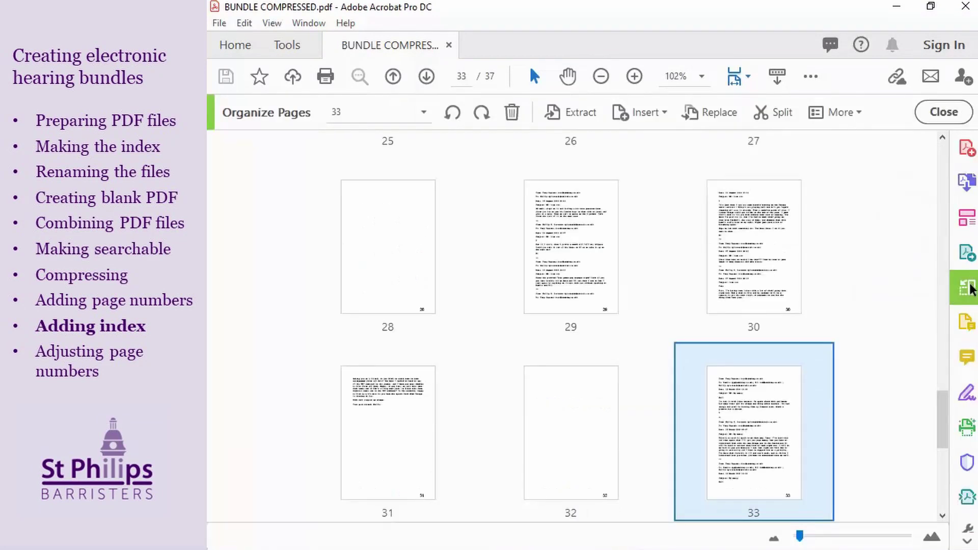
{"action": "scroll", "coordinate": [875, 261], "scroll_direction": "up", "scroll_amount": 5}
{"action": "scroll", "coordinate": [872, 258], "scroll_direction": "up", "scroll_amount": 8}
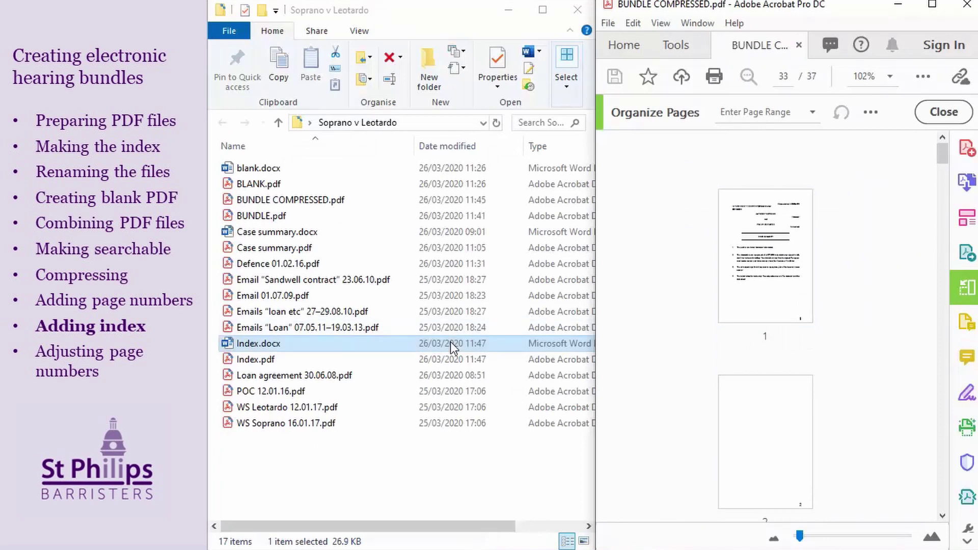
{"action": "left_click", "coordinate": [288, 359]}
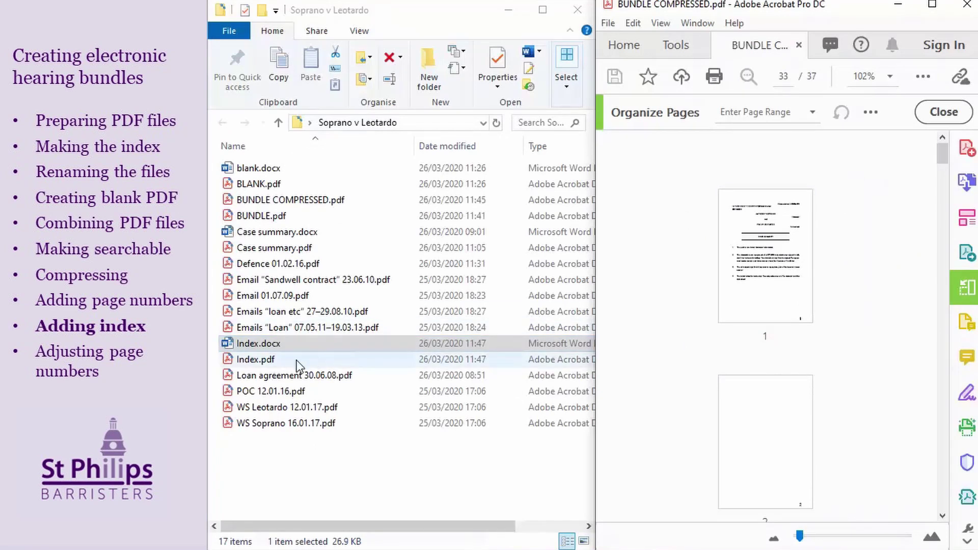
{"action": "left_click_drag", "start_coordinate": [287, 359], "coordinate": [666, 181]}
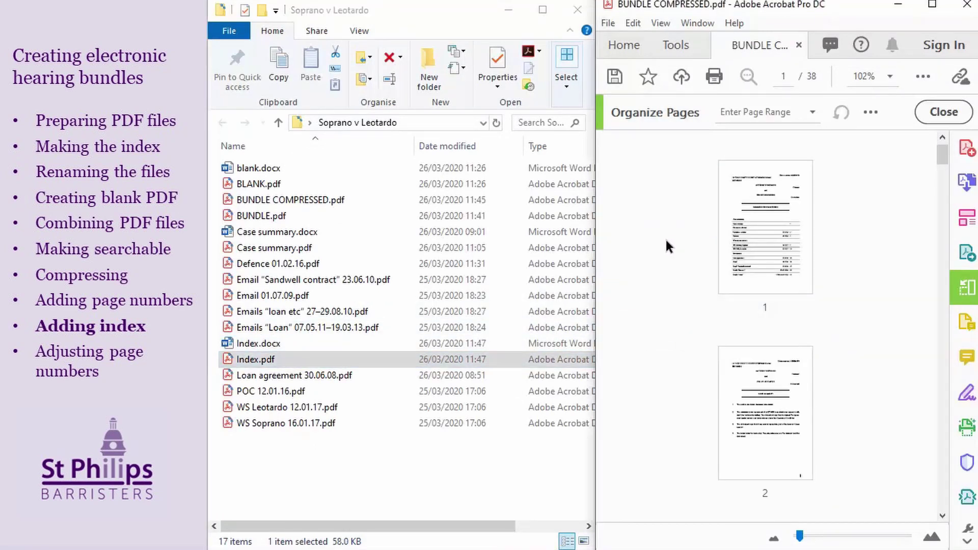
{"action": "left_click_drag", "start_coordinate": [258, 184], "coordinate": [716, 334]}
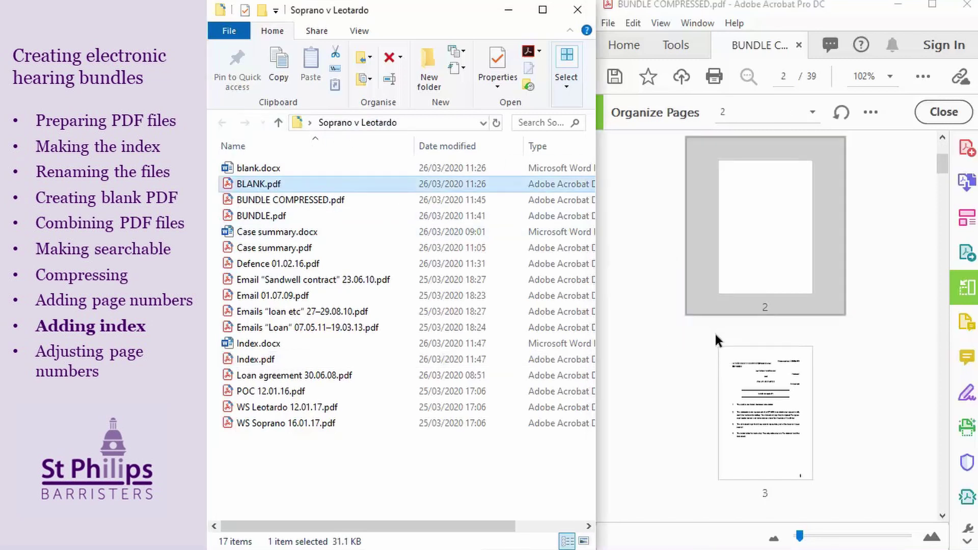
{"action": "left_click", "coordinate": [890, 281]}
{"action": "scroll", "coordinate": [885, 283], "scroll_direction": "up", "scroll_amount": 2}
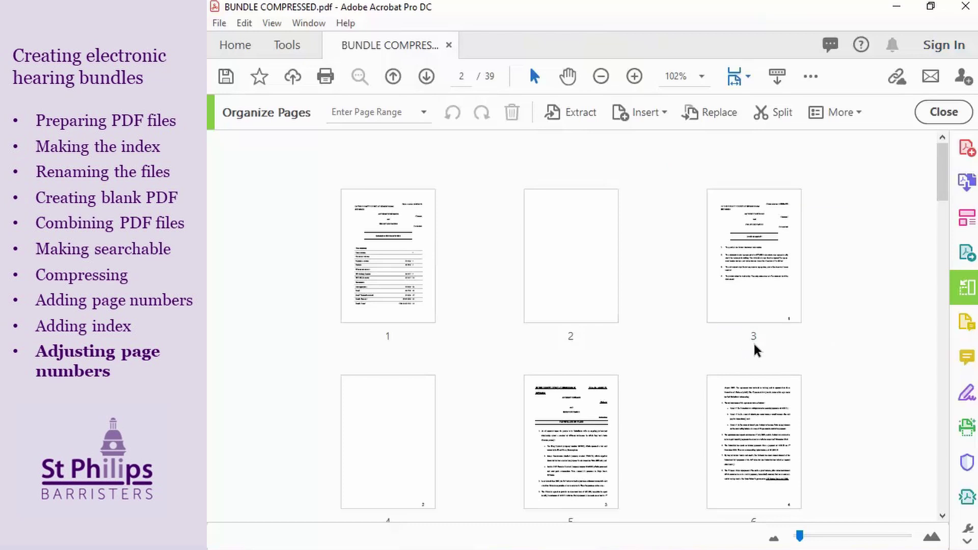
Label the first two pages as a new section with prefix Index, style 1, 2, 3 and start 1, and save the bundle
{"action": "mouse_move", "coordinate": [597, 316]}
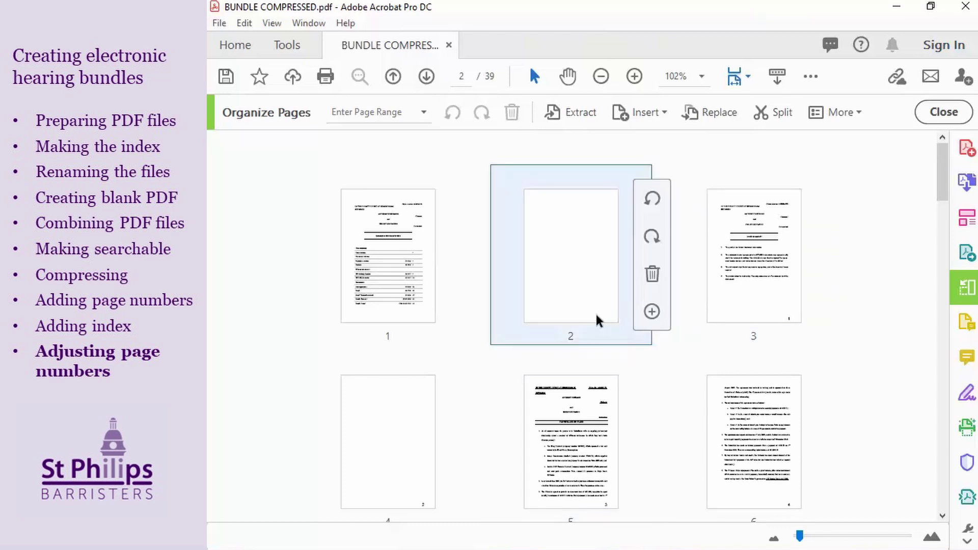
{"action": "left_click", "coordinate": [399, 271]}
{"action": "left_click", "coordinate": [567, 265], "text": "shift"}
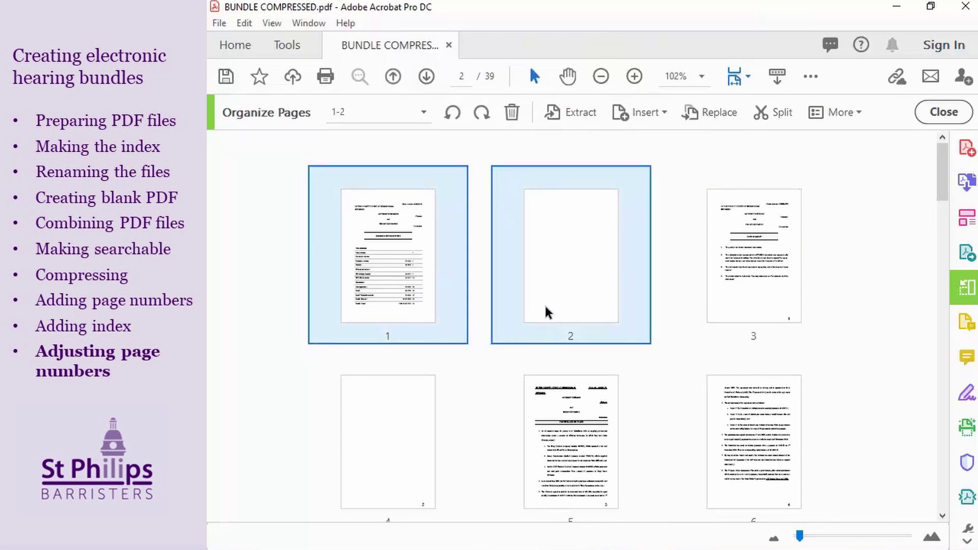
{"action": "right_click", "coordinate": [559, 265]}
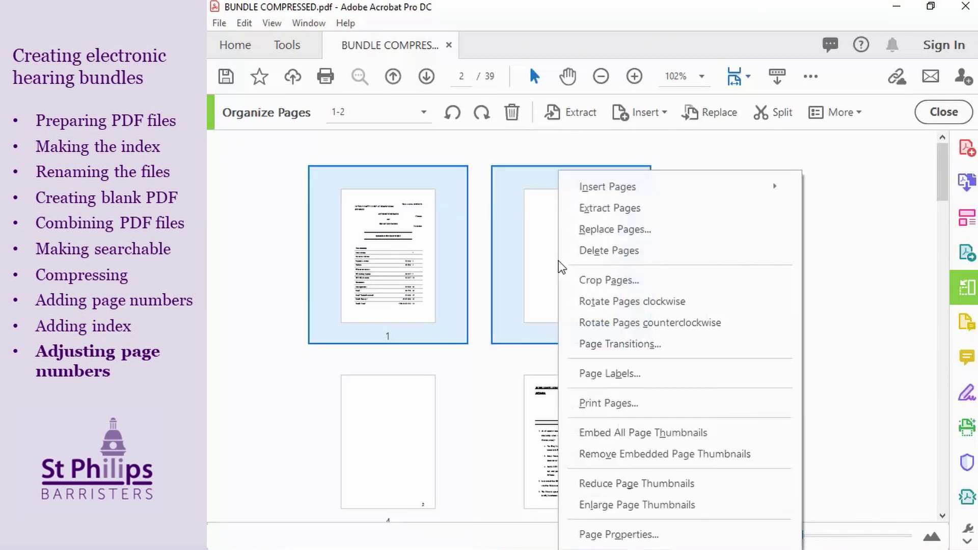
{"action": "left_click", "coordinate": [606, 375]}
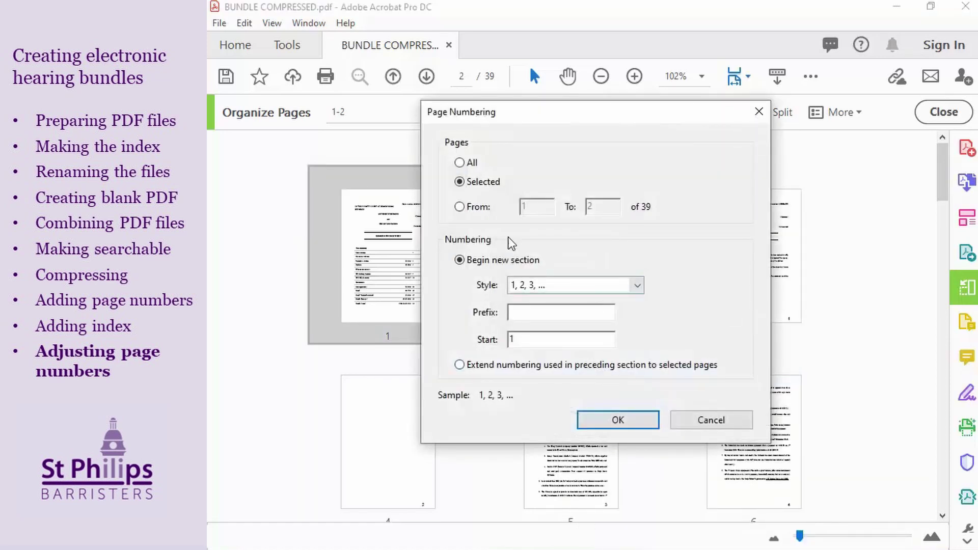
{"action": "left_click", "coordinate": [549, 312]}
{"action": "type", "text": "Index"}
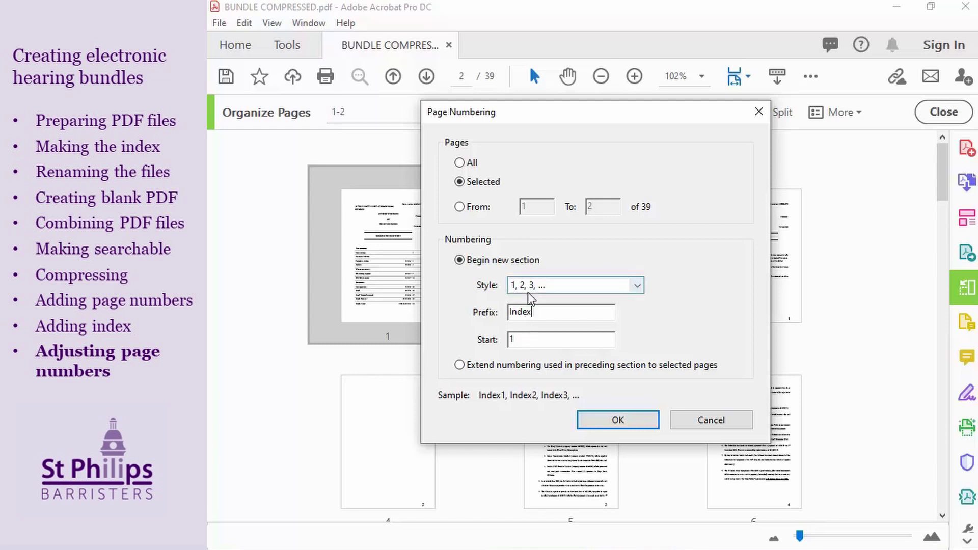
{"action": "left_click", "coordinate": [613, 419]}
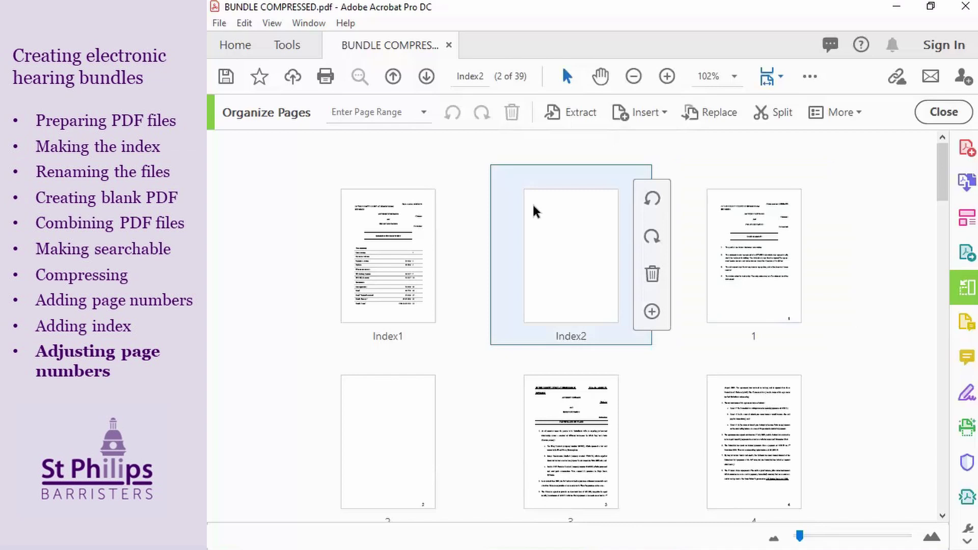
{"action": "left_click", "coordinate": [220, 23]}
{"action": "left_click", "coordinate": [272, 122]}
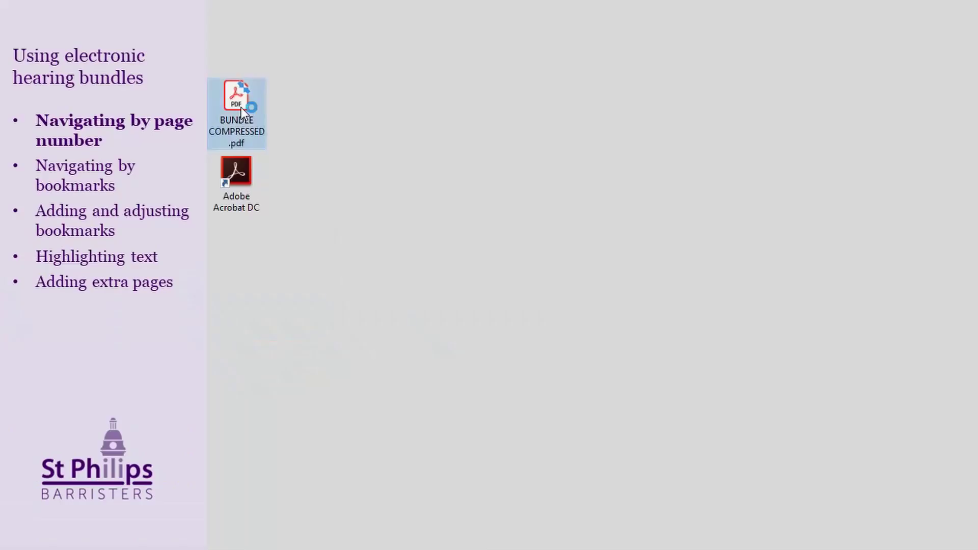
Open BUNDLE COMPRESSED.pdf from the desktop in a maximized window and go to the page labelled 9
{"action": "double_click", "coordinate": [241, 106]}
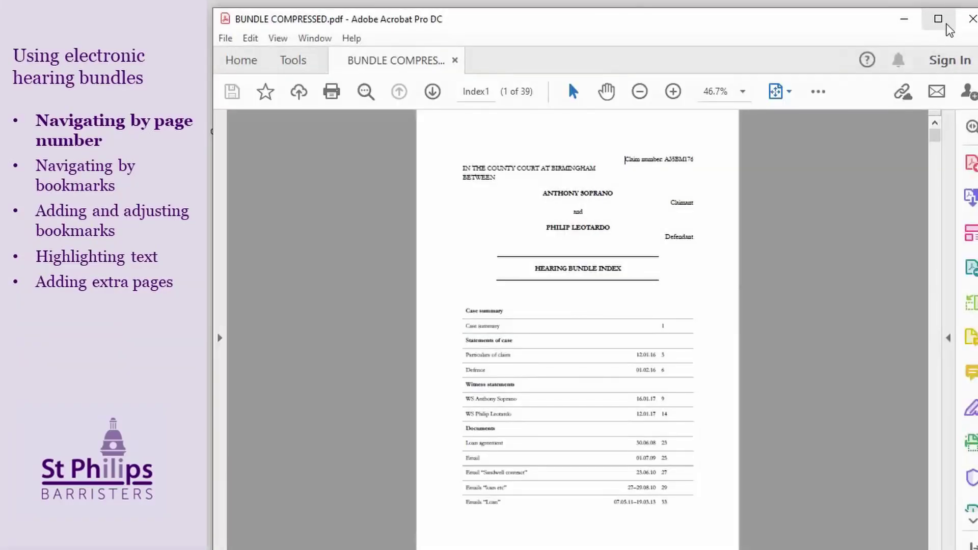
{"action": "left_click", "coordinate": [946, 25]}
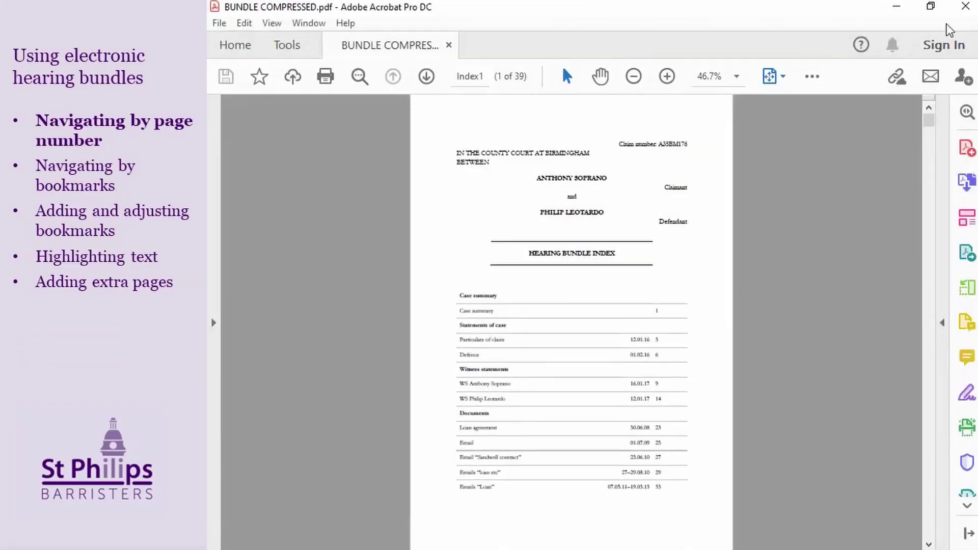
{"action": "left_click", "coordinate": [474, 80]}
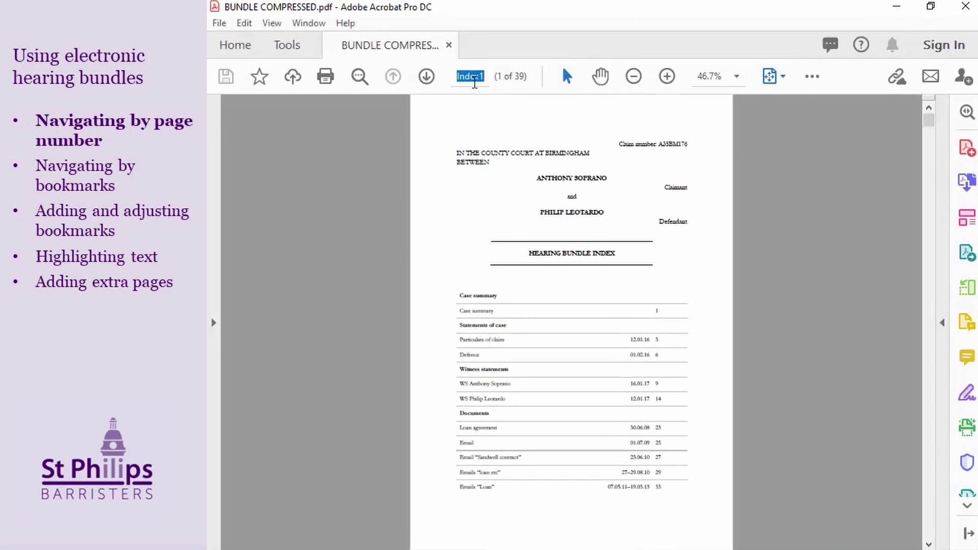
{"action": "left_click", "coordinate": [474, 81]}
{"action": "left_click", "coordinate": [474, 80]}
{"action": "type", "text": "9"}
{"action": "key", "text": "Return"}
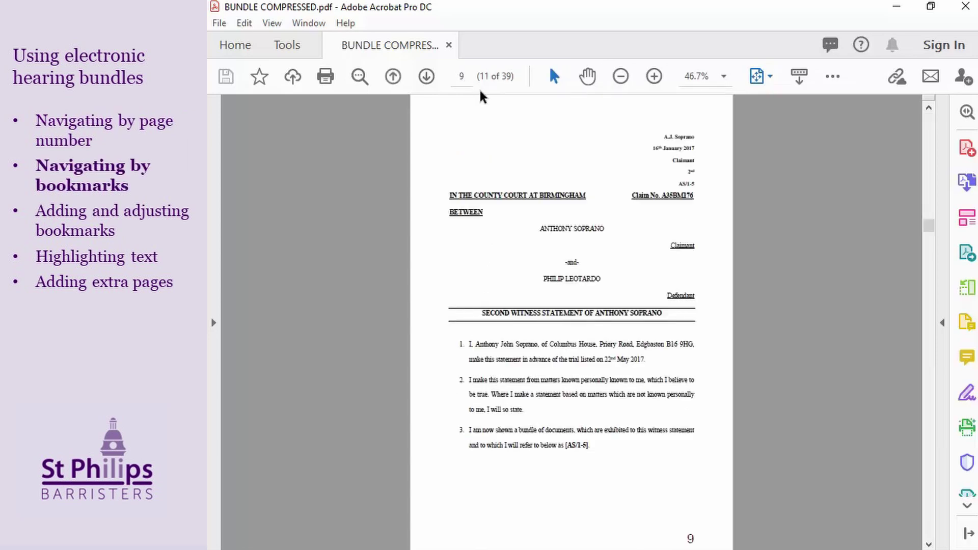
Show the bundle's bookmarks and jump through the case summary, POC, defence and two witness statement entries
{"action": "left_click", "coordinate": [215, 316]}
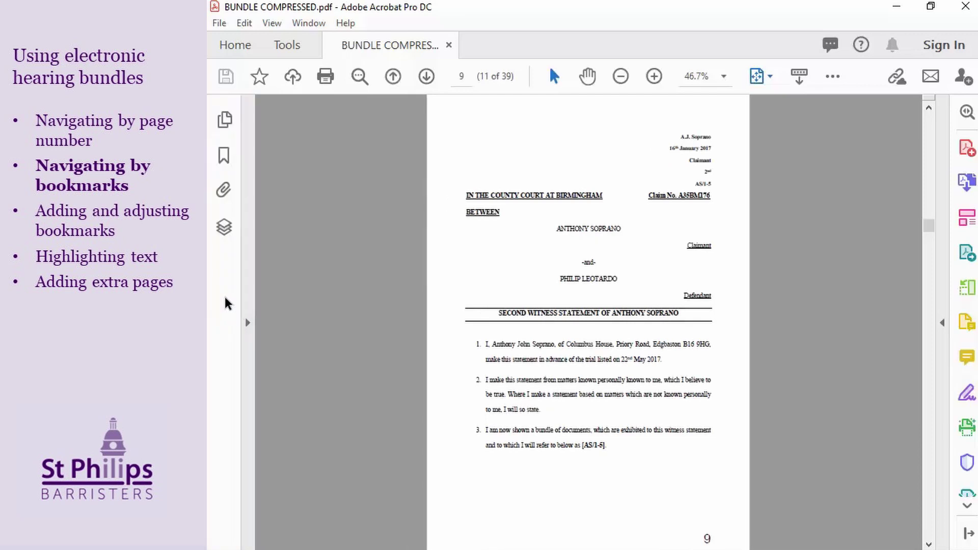
{"action": "left_click", "coordinate": [226, 154]}
{"action": "left_click", "coordinate": [356, 179]}
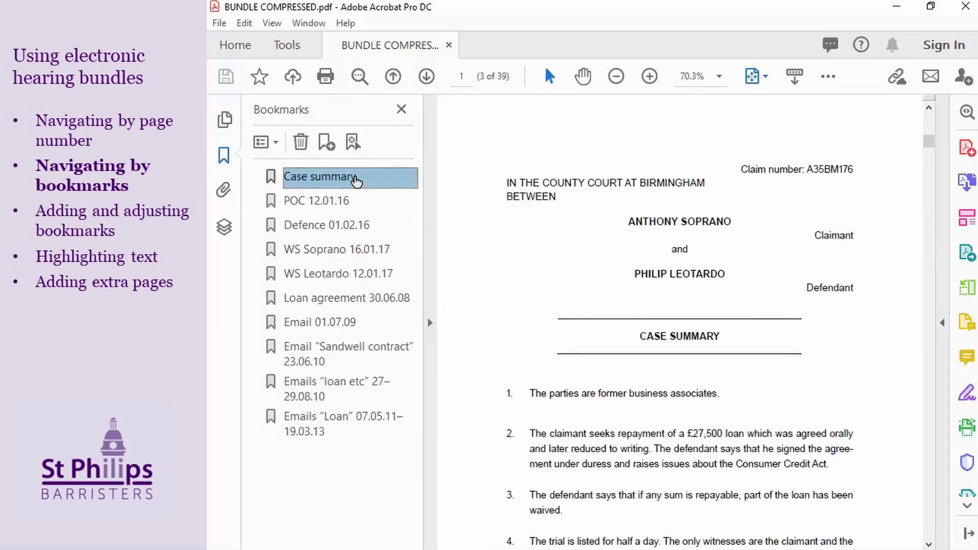
{"action": "left_click", "coordinate": [350, 208]}
{"action": "left_click", "coordinate": [349, 232]}
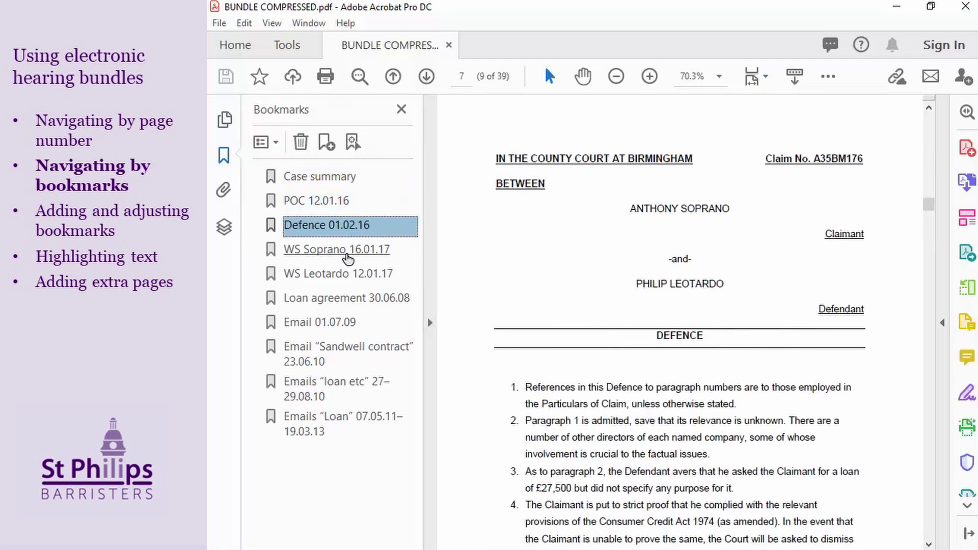
{"action": "left_click", "coordinate": [348, 257]}
{"action": "left_click", "coordinate": [349, 274]}
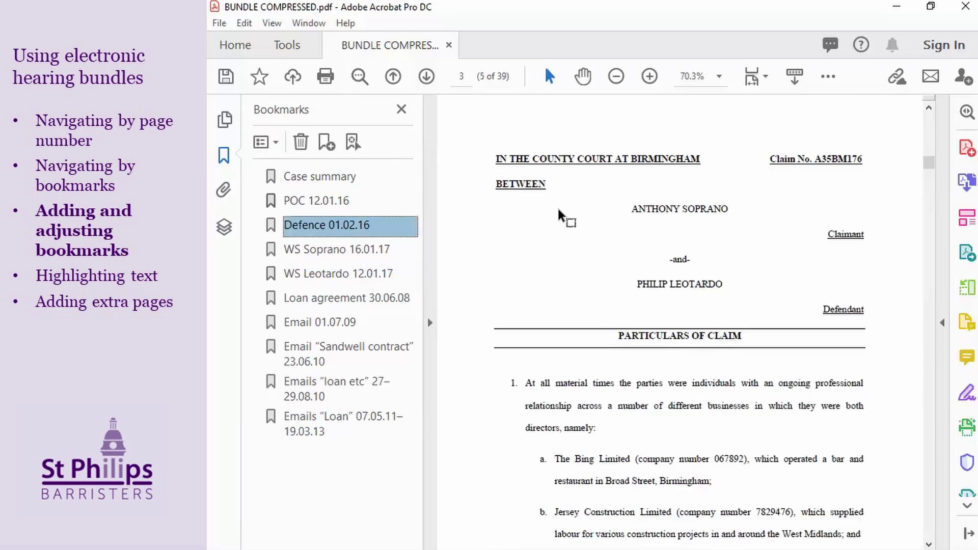
Add a bookmark named "Statements of case" at the first page of the particulars of claim
{"action": "left_click", "coordinate": [558, 210]}
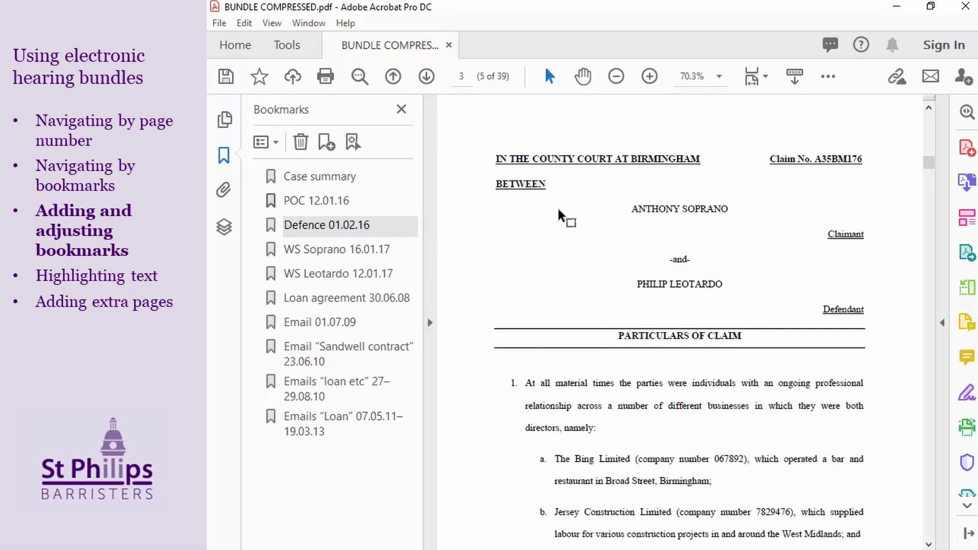
{"action": "left_click", "coordinate": [327, 143]}
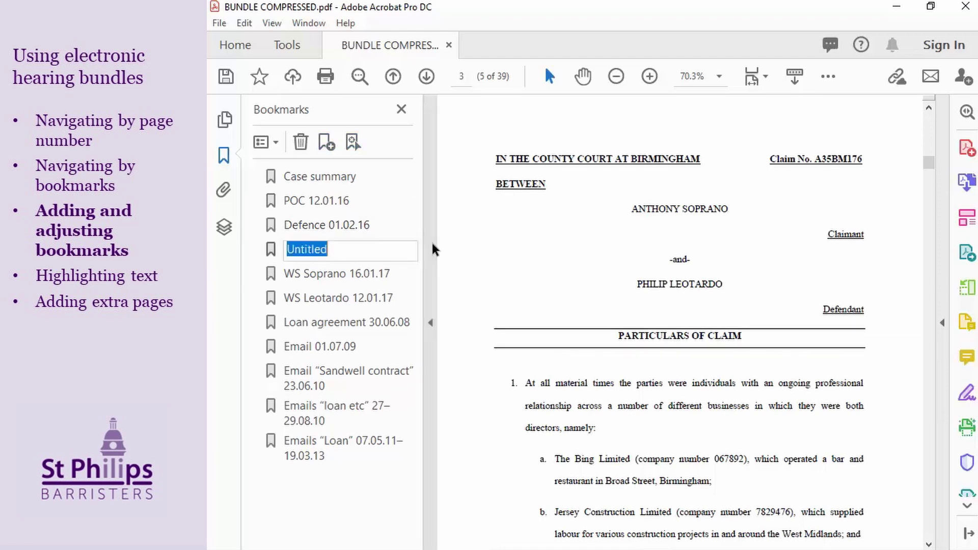
{"action": "type", "text": "S"}
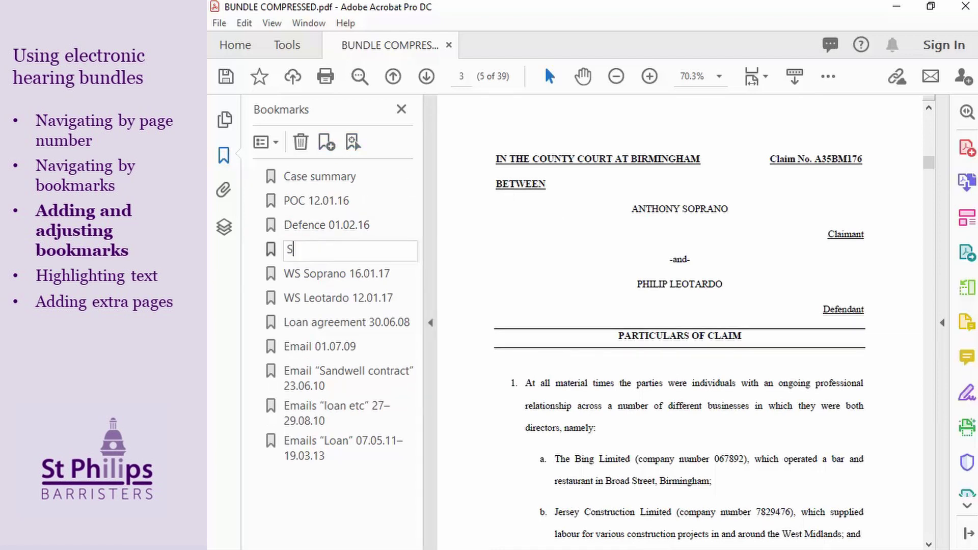
{"action": "type", "text": "tatements of case"}
{"action": "key", "text": "Return"}
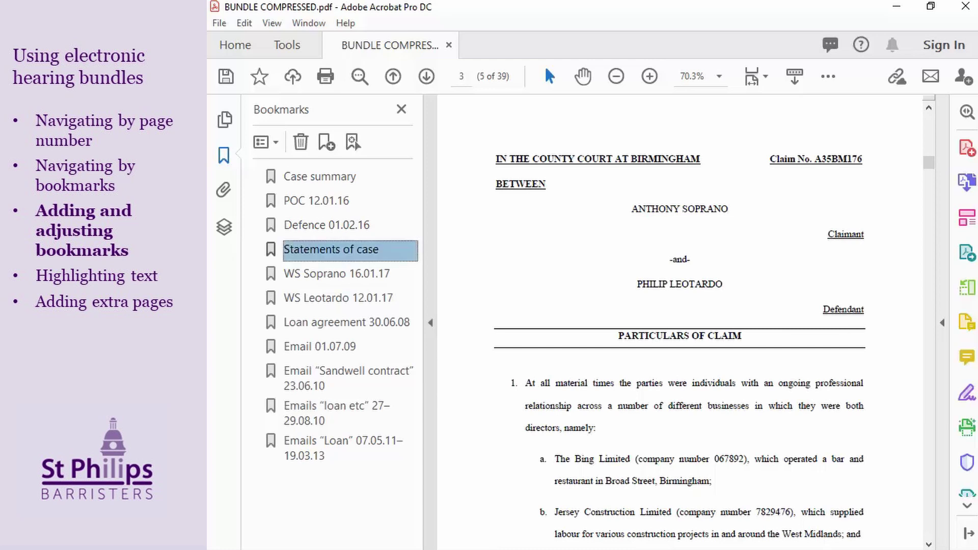
Move the Statements of case bookmark below Case summary, nest POC 12.01.16 and Defence 01.02.16 under it, and collapse the group
{"action": "left_click_drag", "start_coordinate": [341, 260], "coordinate": [322, 189]}
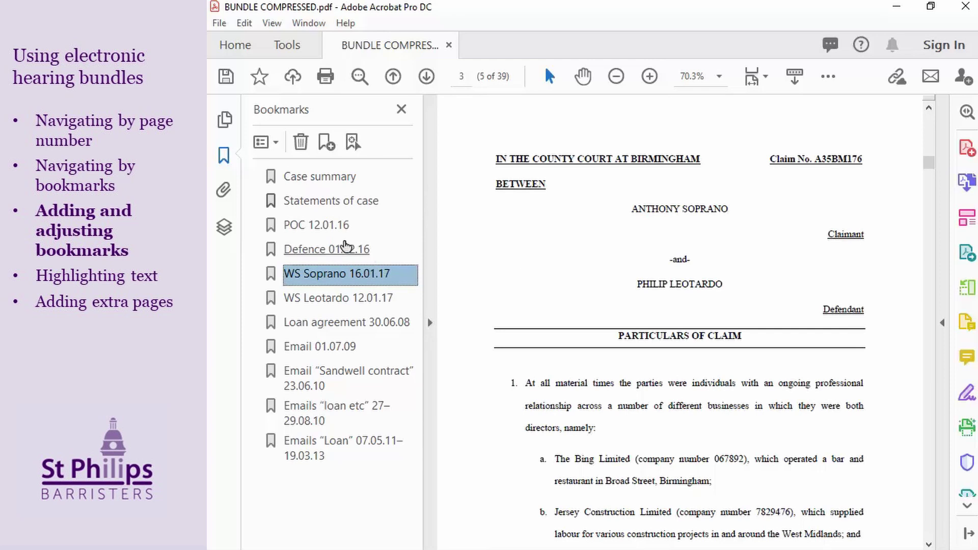
{"action": "left_click_drag", "start_coordinate": [306, 235], "coordinate": [308, 202]}
{"action": "left_click_drag", "start_coordinate": [340, 256], "coordinate": [307, 241]}
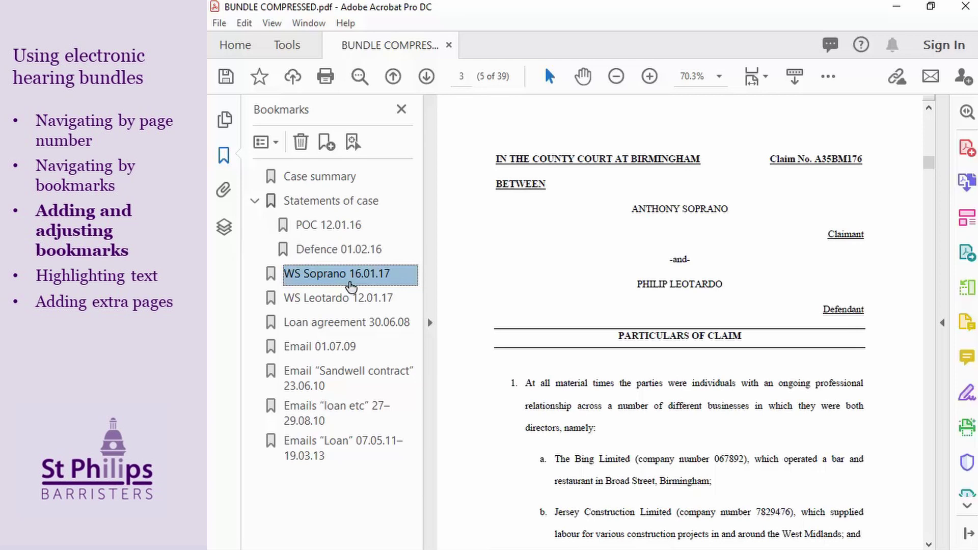
{"action": "left_click", "coordinate": [255, 202]}
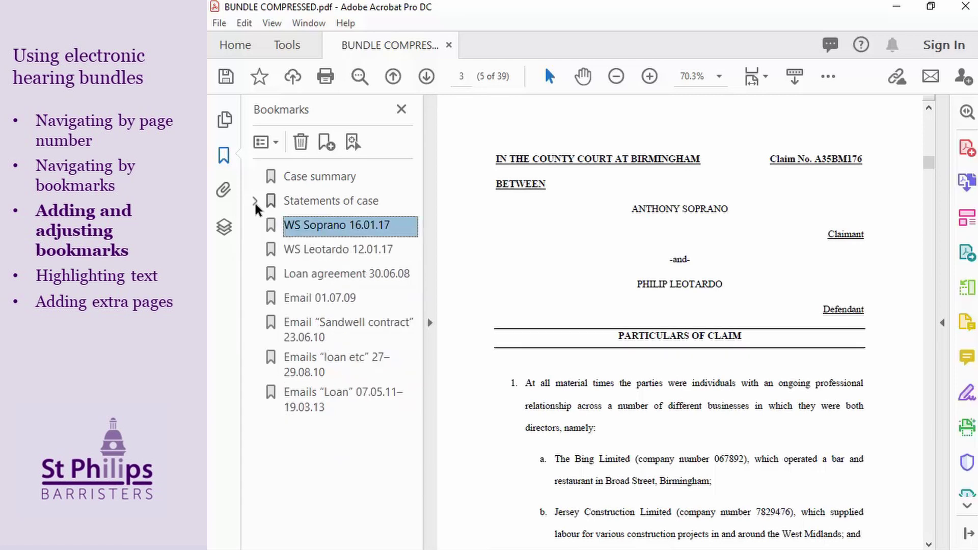
Expand Statements of case, add a "Witness statements" bookmark at the first witness statement, and nest the two witness statement bookmarks under it
{"action": "left_click", "coordinate": [255, 202]}
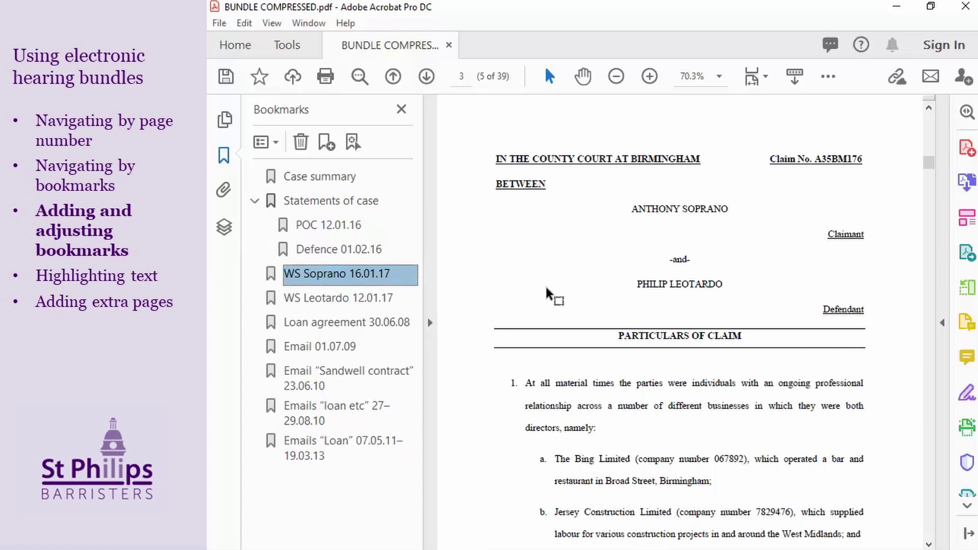
{"action": "left_click", "coordinate": [361, 279]}
{"action": "left_click", "coordinate": [326, 143]}
{"action": "type", "text": "Witness statements"}
{"action": "key", "text": "Return"}
{"action": "left_click_drag", "start_coordinate": [293, 298], "coordinate": [309, 284]}
{"action": "left_click_drag", "start_coordinate": [314, 322], "coordinate": [309, 285]}
{"action": "left_click_drag", "start_coordinate": [316, 298], "coordinate": [312, 333]}
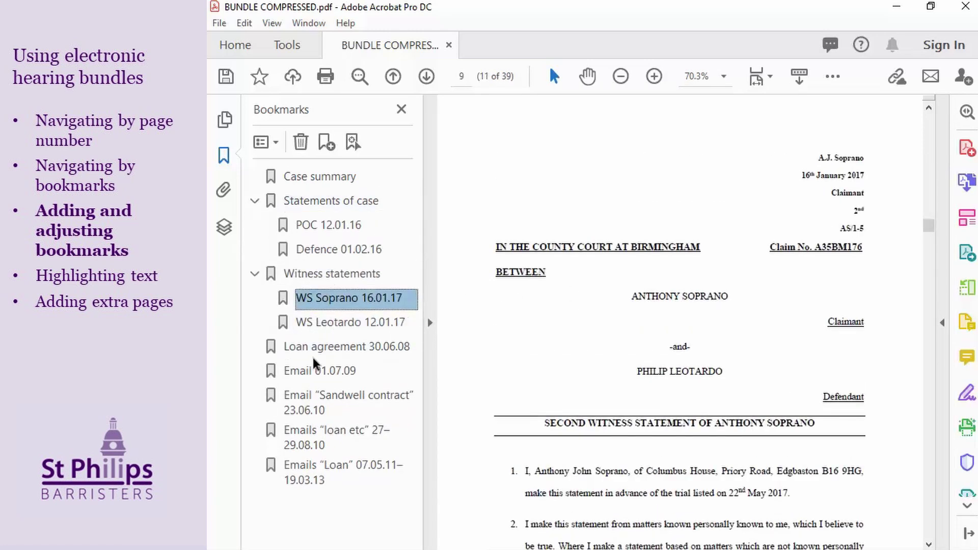
Add a "Documents" bookmark at the loan agreement and nest the loan agreement and all four email bookmarks under it
{"action": "left_click", "coordinate": [316, 348]}
{"action": "left_click", "coordinate": [327, 143]}
{"action": "type", "text": "Documents"}
{"action": "key", "text": "Return"}
{"action": "left_click_drag", "start_coordinate": [311, 372], "coordinate": [279, 334]}
{"action": "left_click_drag", "start_coordinate": [306, 348], "coordinate": [269, 288]}
{"action": "left_click_drag", "start_coordinate": [323, 376], "coordinate": [306, 358]}
{"action": "left_click_drag", "start_coordinate": [323, 410], "coordinate": [280, 392]}
{"action": "left_click_drag", "start_coordinate": [311, 432], "coordinate": [286, 418]}
{"action": "left_click_drag", "start_coordinate": [310, 466], "coordinate": [297, 455]}
{"action": "left_click_drag", "start_coordinate": [311, 501], "coordinate": [297, 488]}
Highlight "can purchase stock in a race-horse" in clause 1 of the loan agreement and delete that highlight
{"action": "left_click", "coordinate": [684, 170]}
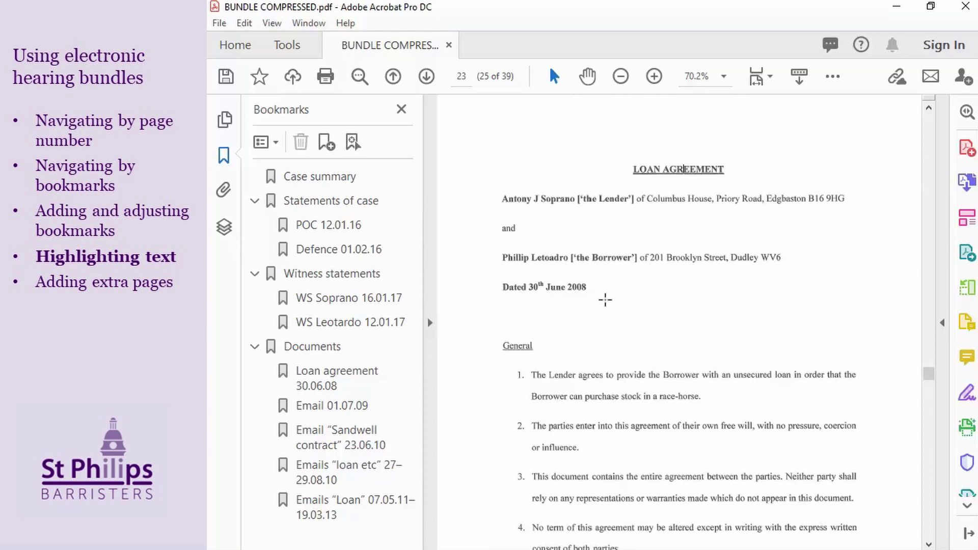
{"action": "left_click", "coordinate": [835, 76]}
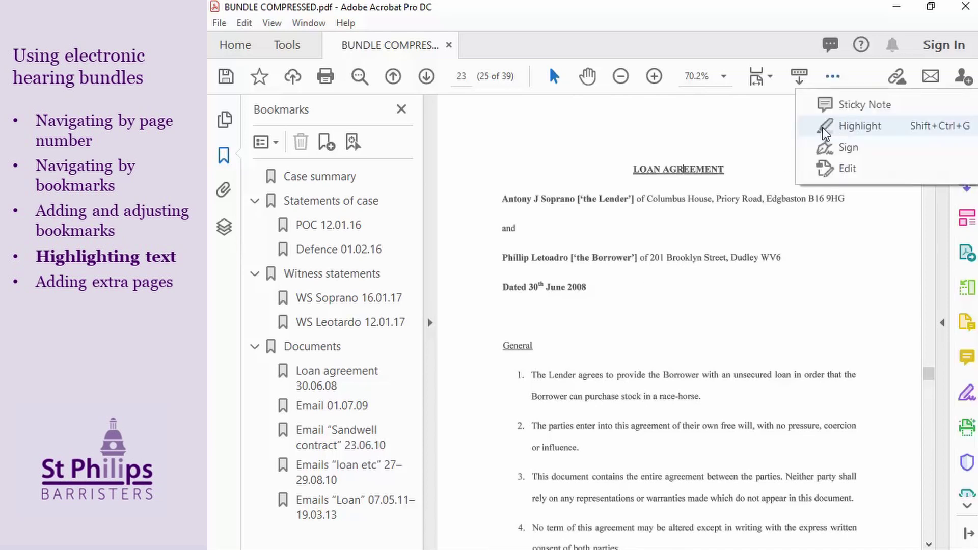
{"action": "left_click", "coordinate": [823, 127]}
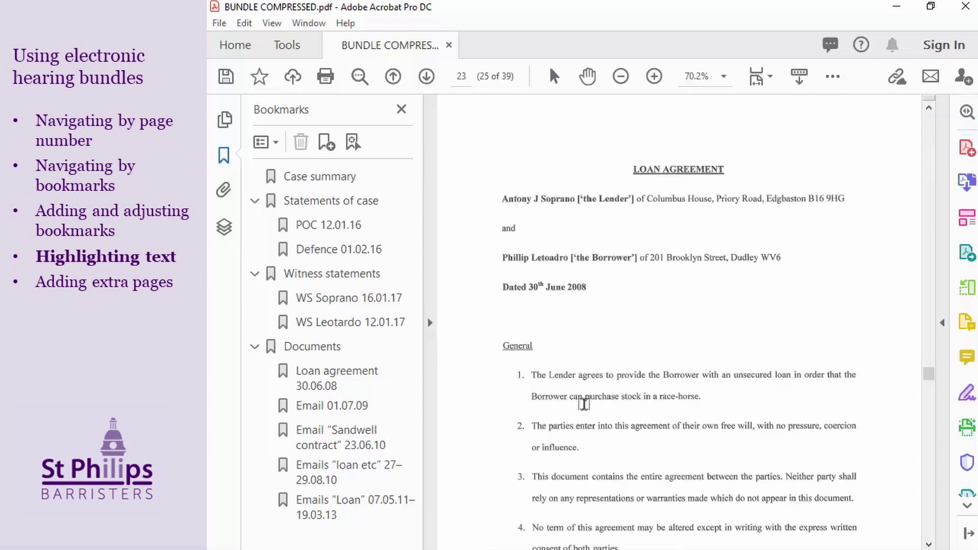
{"action": "left_click_drag", "start_coordinate": [572, 398], "coordinate": [693, 399]}
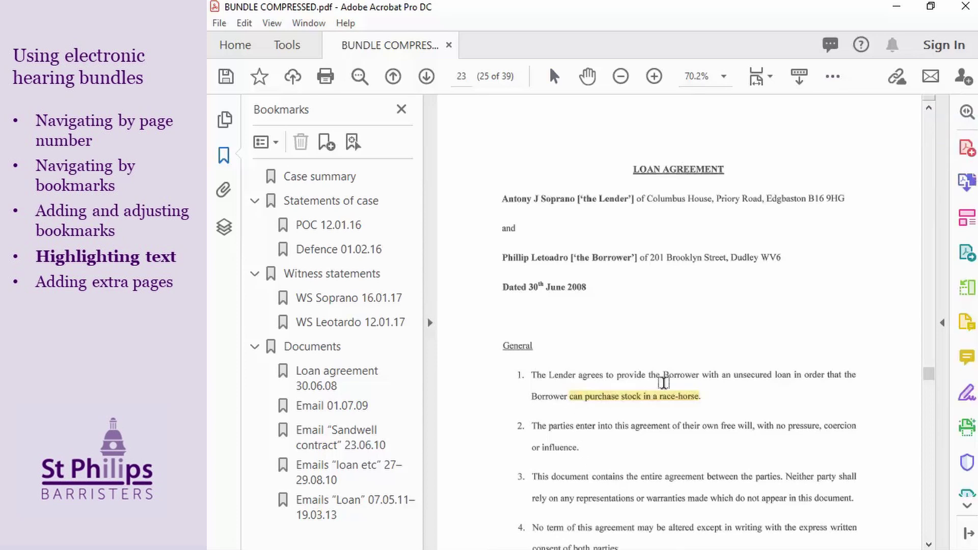
{"action": "right_click", "coordinate": [660, 405]}
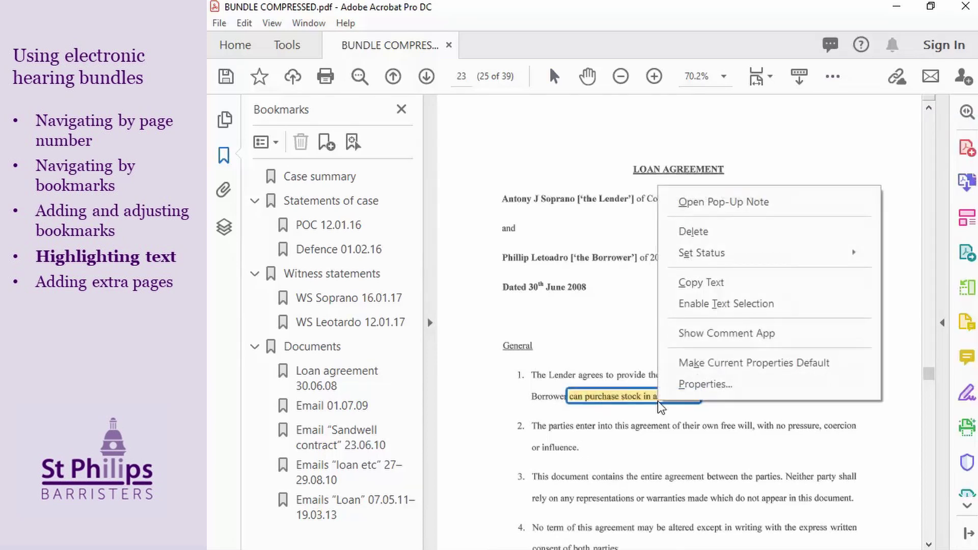
{"action": "left_click", "coordinate": [694, 232]}
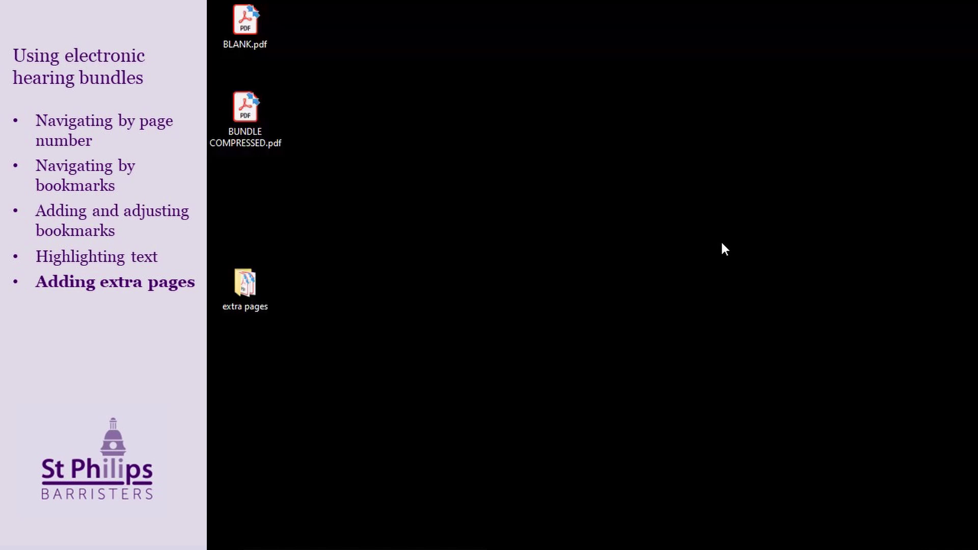
Open extra page (scan).pdf from the extra pages folder on the desktop
{"action": "double_click", "coordinate": [255, 295]}
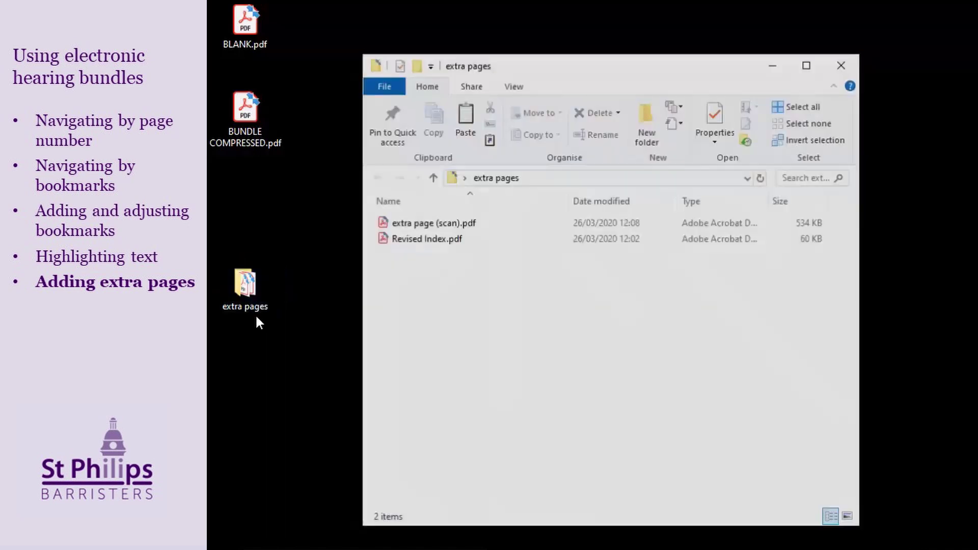
{"action": "left_click", "coordinate": [444, 225]}
{"action": "double_click", "coordinate": [443, 223]}
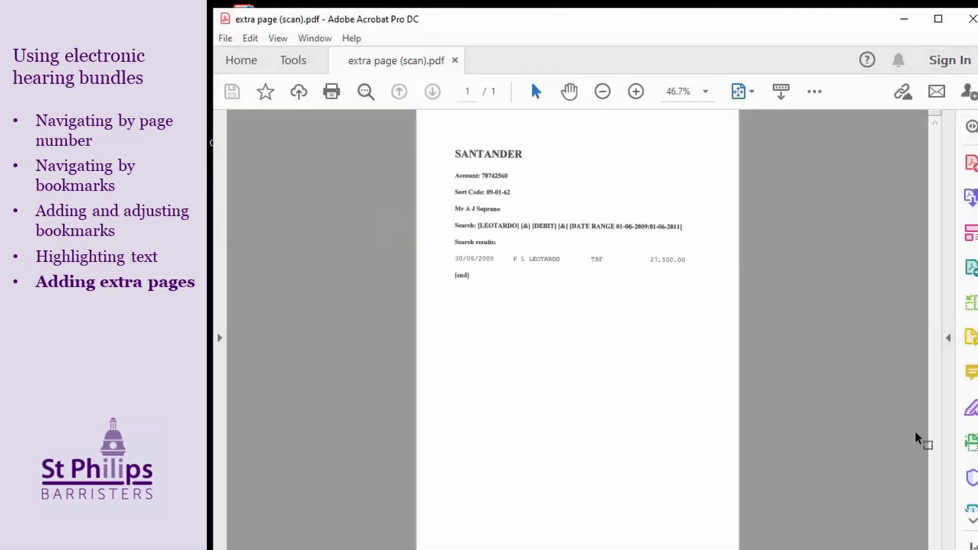
Run text recognition on the scanned extra page with the language set to English (UK)
{"action": "left_click", "coordinate": [970, 443]}
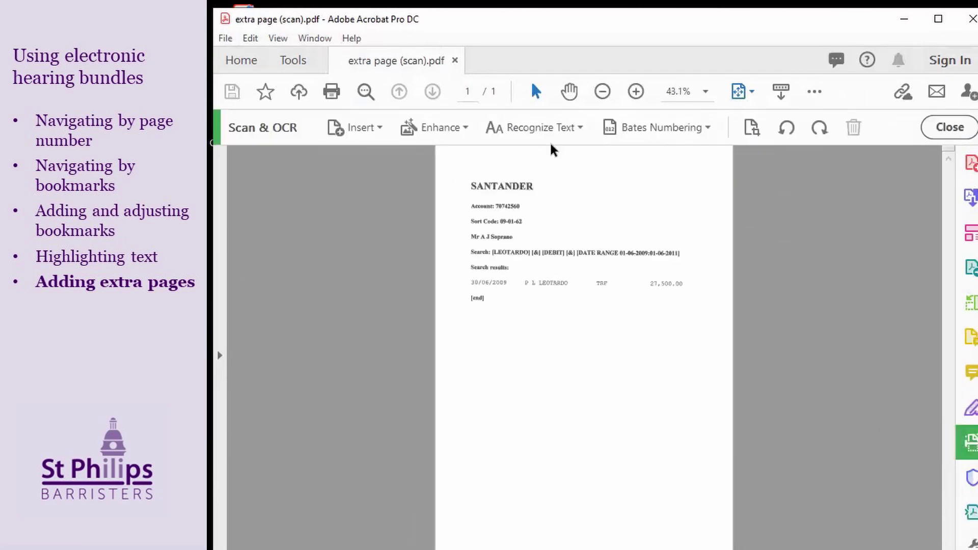
{"action": "left_click", "coordinate": [549, 128]}
{"action": "left_click", "coordinate": [545, 156]}
{"action": "left_click", "coordinate": [560, 163]}
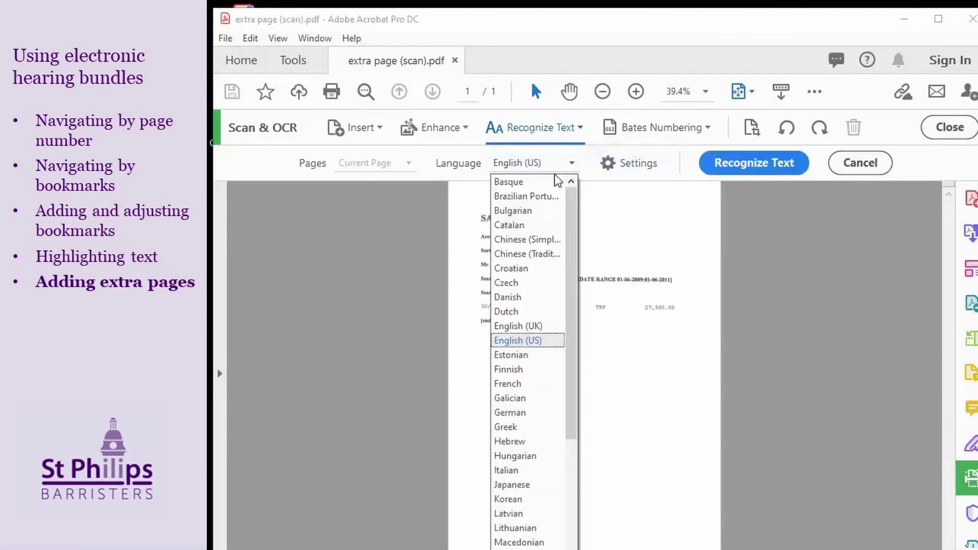
{"action": "left_click", "coordinate": [535, 329]}
{"action": "left_click", "coordinate": [739, 167]}
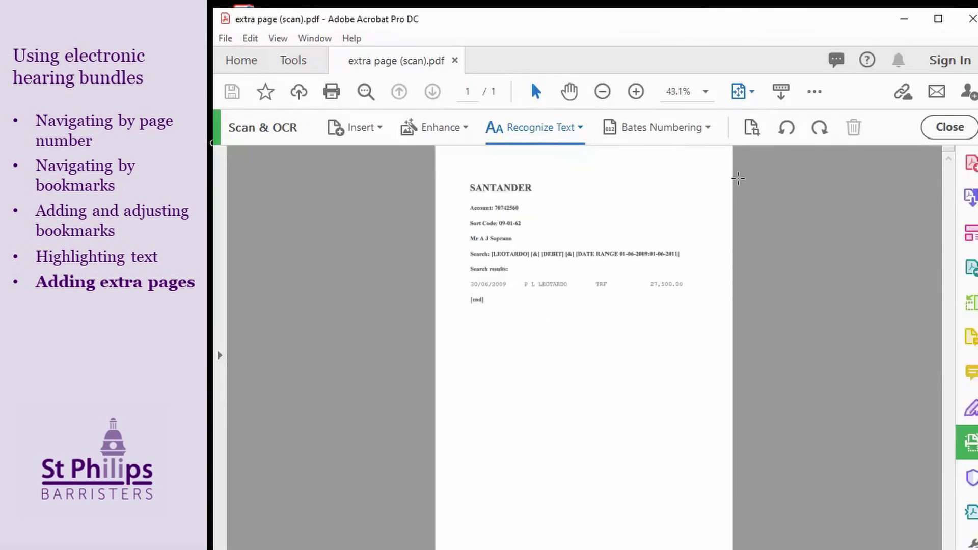
Save the recognized scan as a compressed PDF named "extra page compressed" in the extra pages folder
{"action": "left_click", "coordinate": [226, 38]}
{"action": "left_click", "coordinate": [281, 299]}
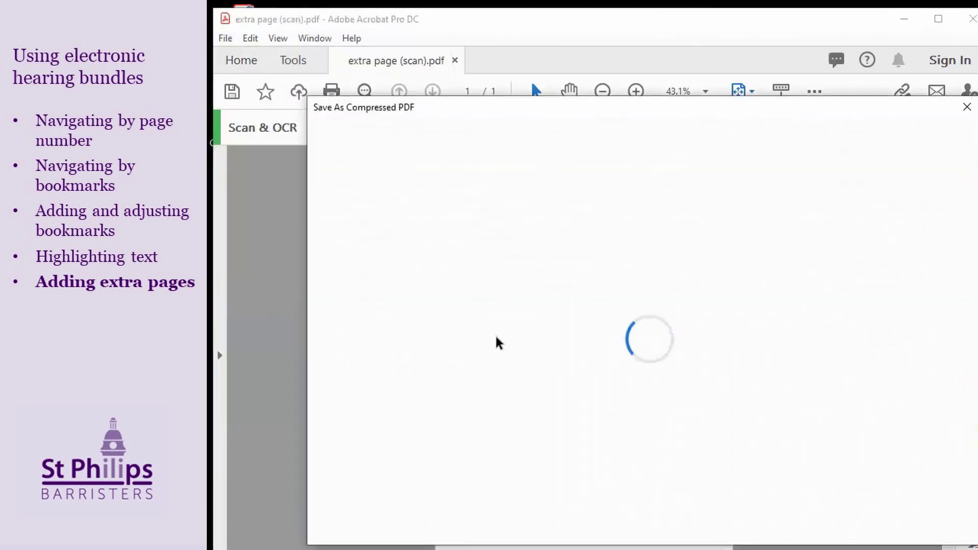
{"action": "left_click", "coordinate": [617, 258]}
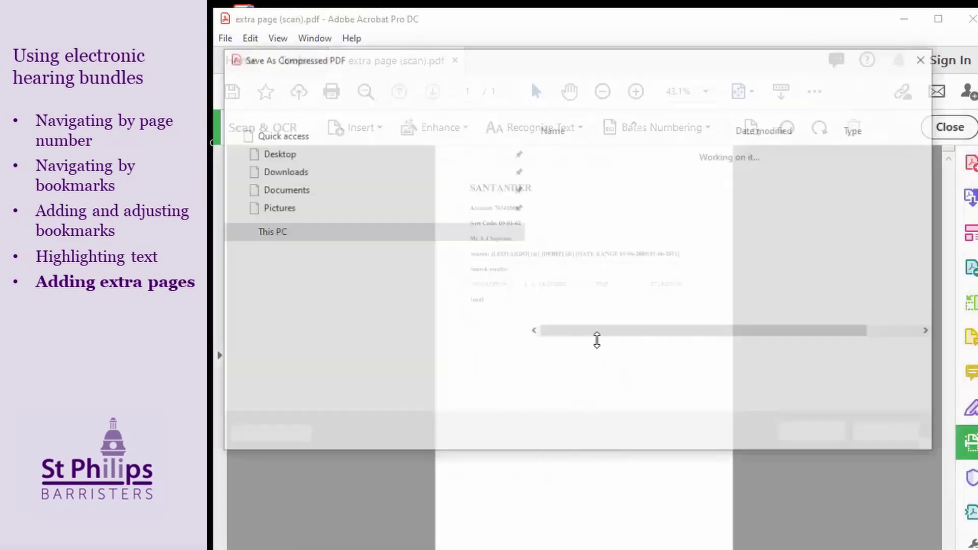
{"action": "left_click_drag", "start_coordinate": [363, 356], "coordinate": [498, 355]}
{"action": "key", "text": "BackSpace"}
{"action": "type", "text": "compressed"}
{"action": "key", "text": "Return"}
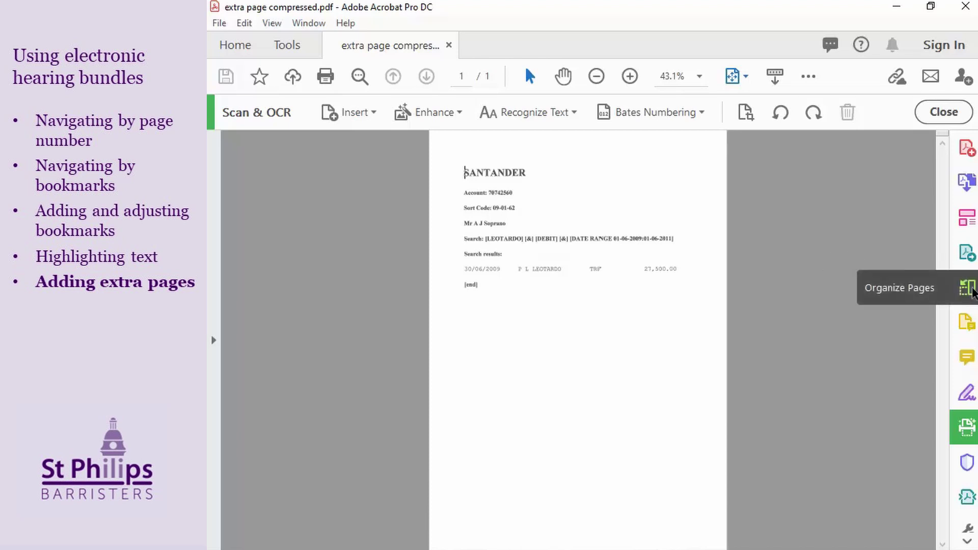
Insert BLANK.pdf from the desktop after page 1 of the extra page document and leave page organizing in a maximized window
{"action": "left_click", "coordinate": [970, 288]}
{"action": "left_click", "coordinate": [688, 292]}
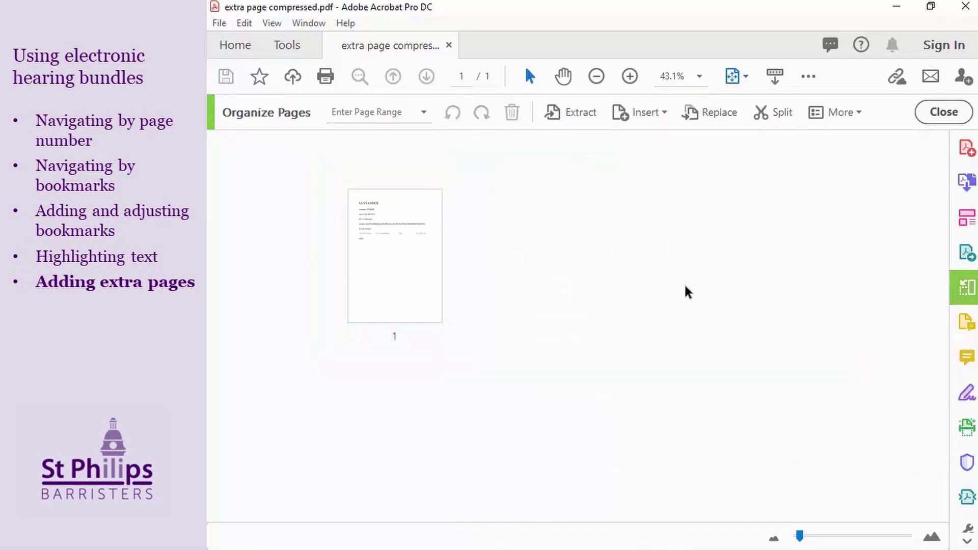
{"action": "key", "text": "super+Right"}
{"action": "left_click", "coordinate": [249, 31]}
{"action": "left_click_drag", "start_coordinate": [249, 32], "coordinate": [883, 315]}
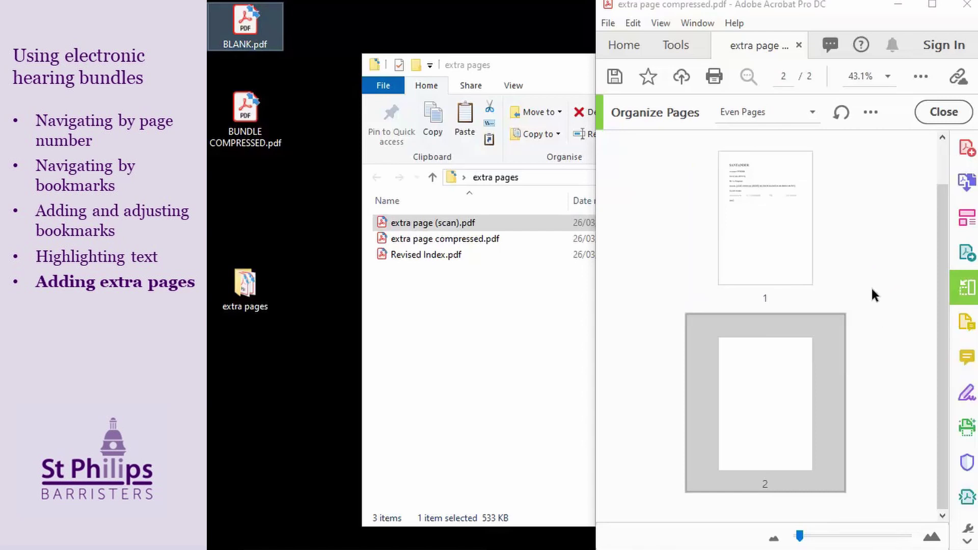
{"action": "left_click", "coordinate": [874, 291]}
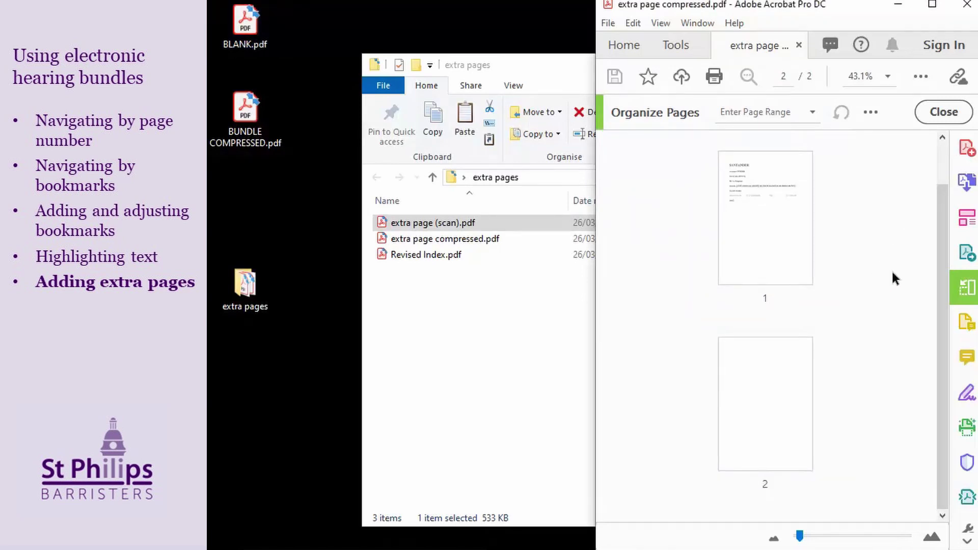
{"action": "left_click", "coordinate": [932, 5]}
{"action": "left_click", "coordinate": [944, 110]}
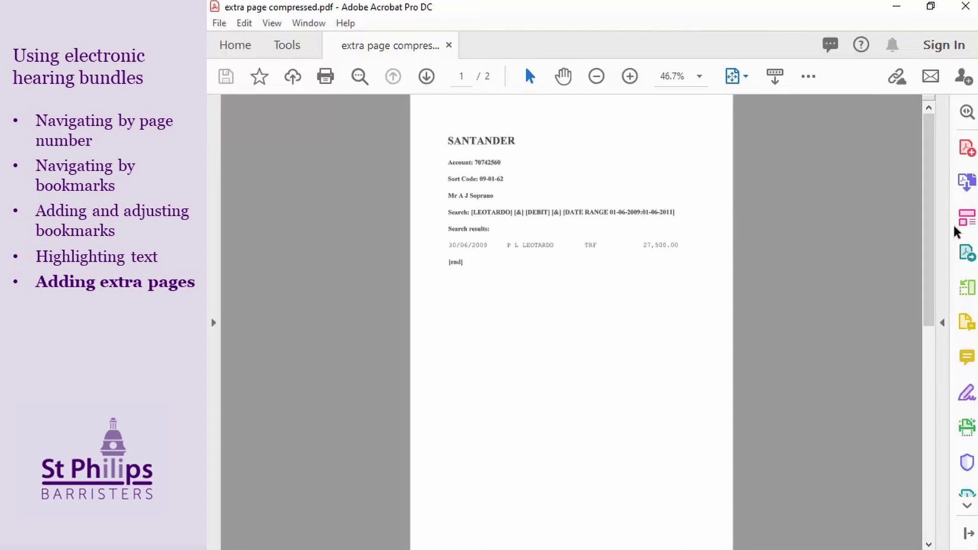
Start adding a header and footer to the extra page document with "24A" as the right footer text
{"action": "left_click", "coordinate": [966, 218]}
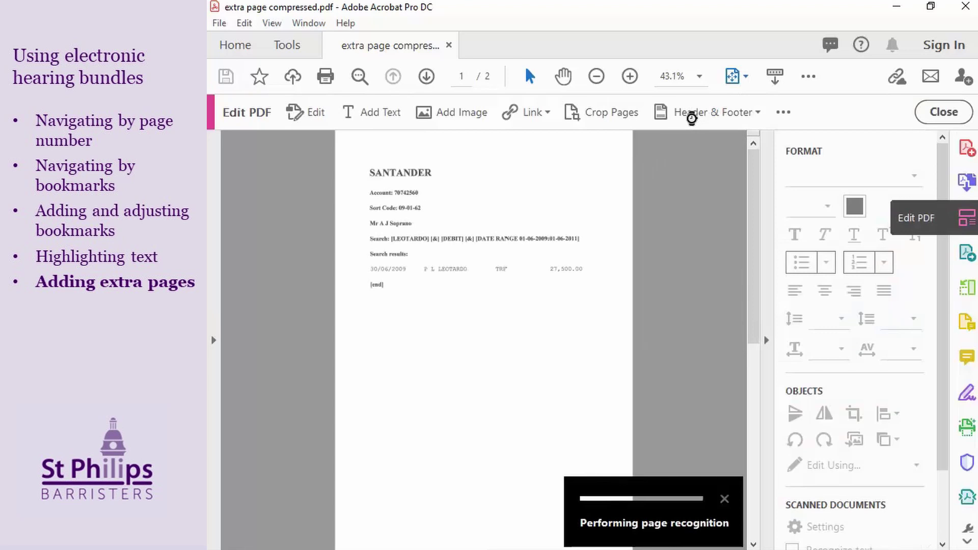
{"action": "left_click", "coordinate": [691, 116]}
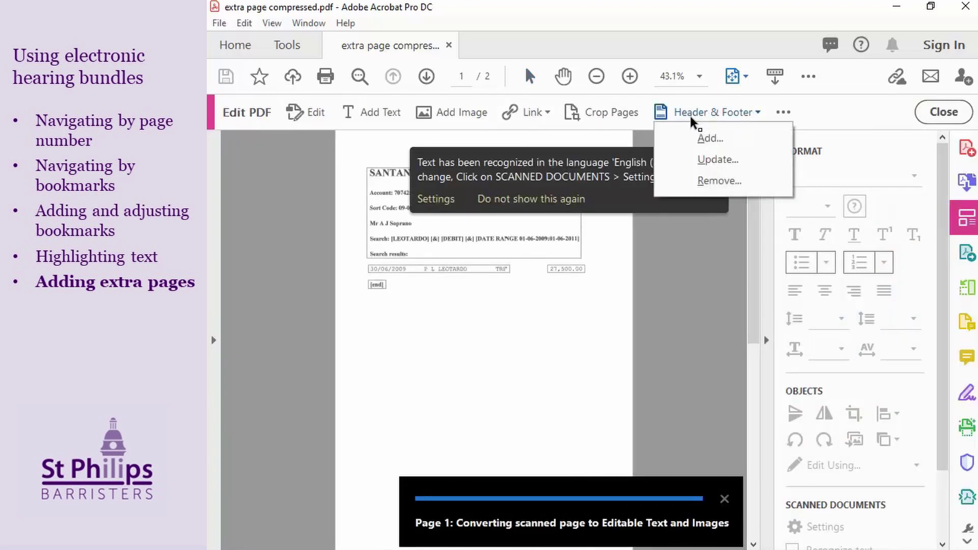
{"action": "left_click", "coordinate": [697, 136]}
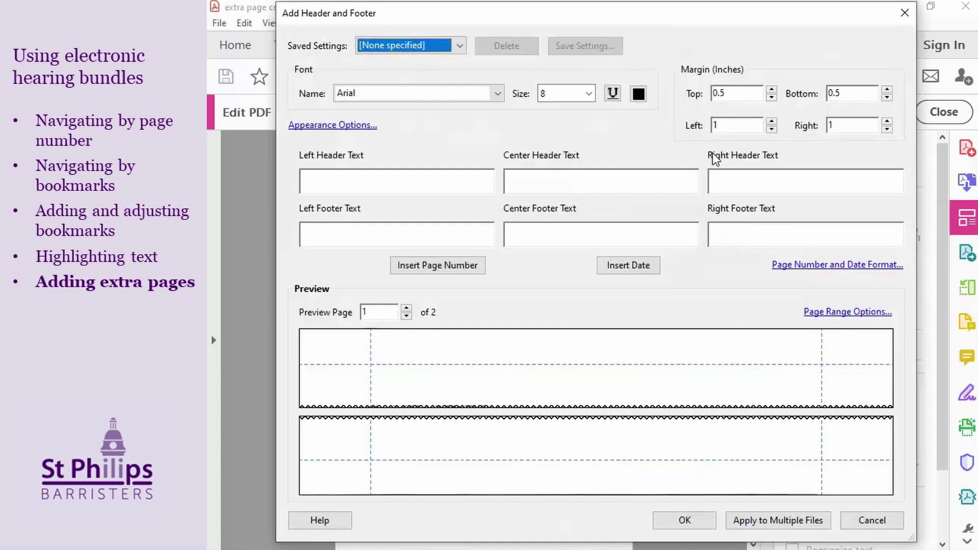
{"action": "left_click", "coordinate": [785, 239]}
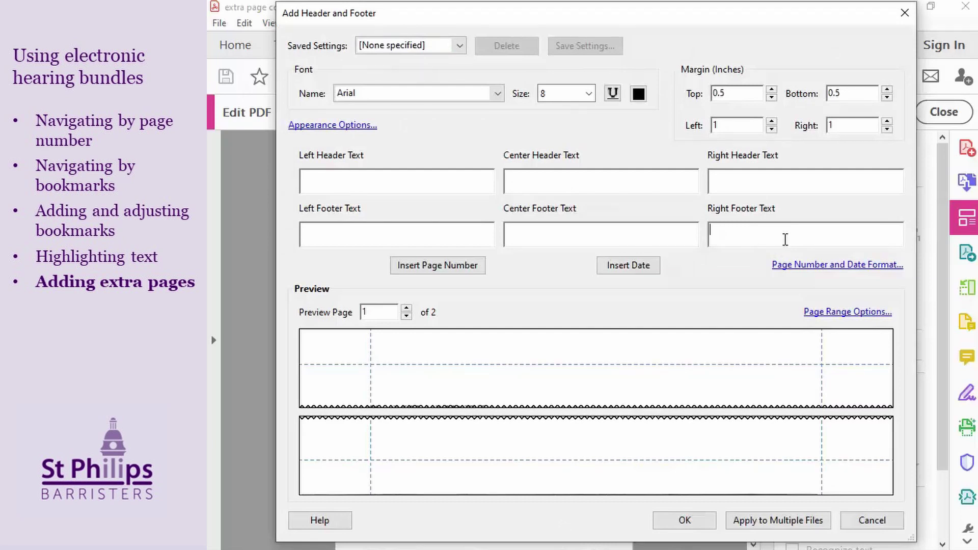
{"action": "type", "text": "2"}
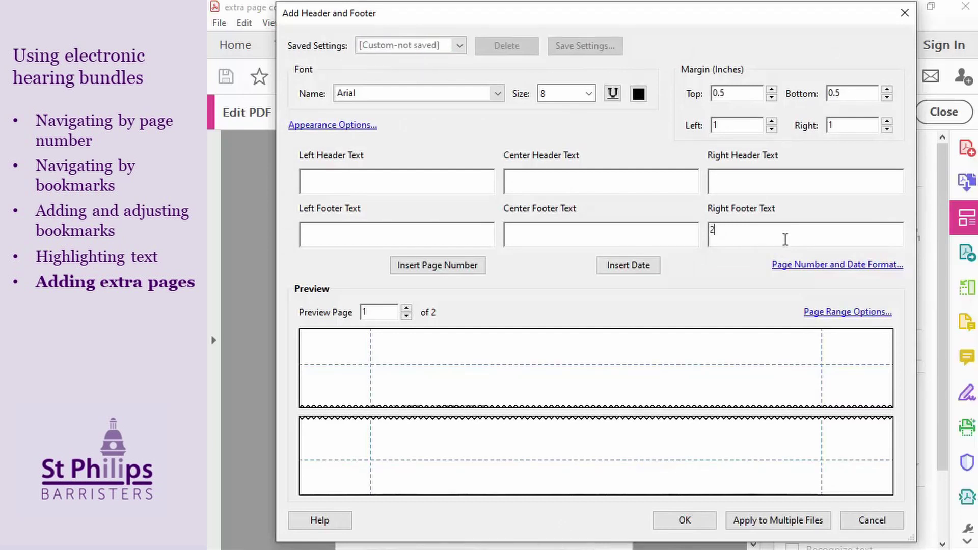
{"action": "type", "text": "4A"}
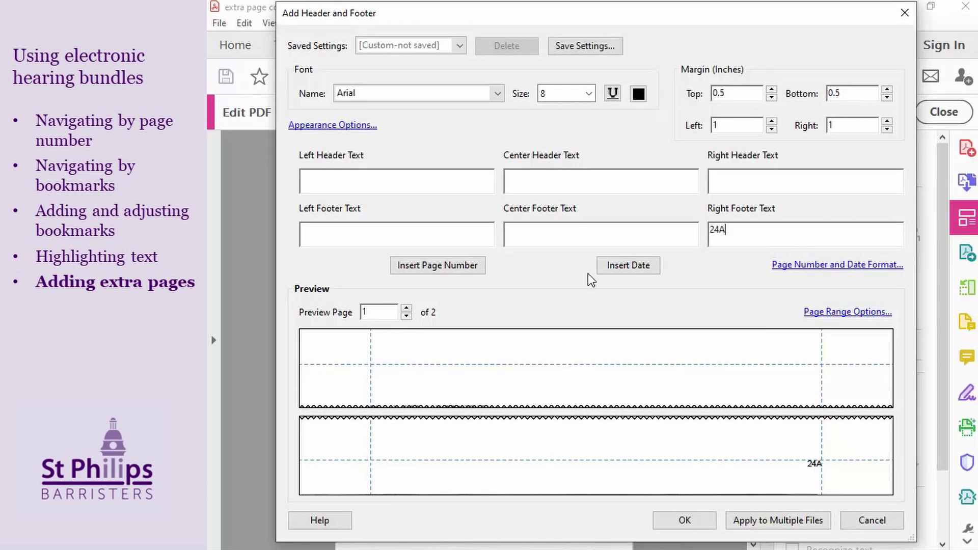
Limit the 24A footer to page 1, set its font size to 24, and apply it
{"action": "left_click", "coordinate": [860, 313]}
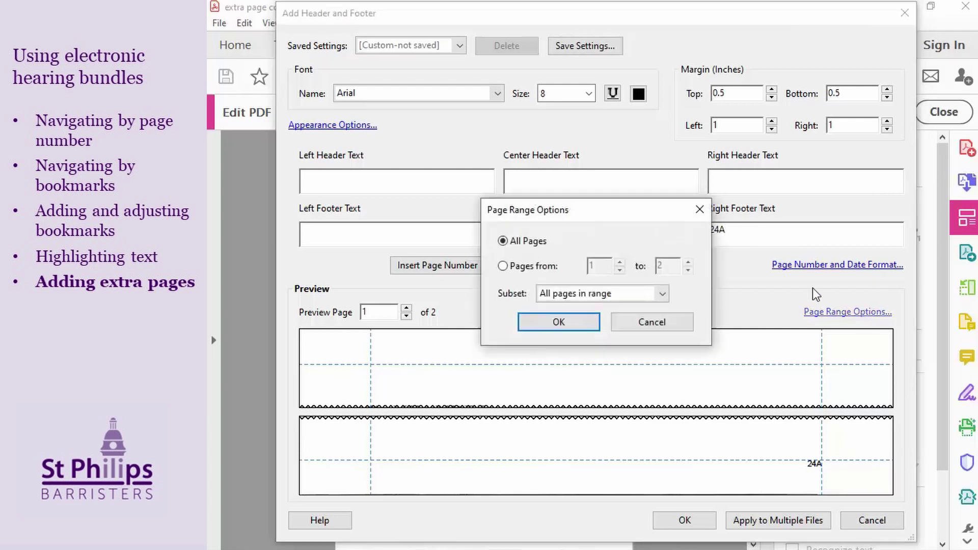
{"action": "left_click", "coordinate": [503, 265]}
{"action": "left_click", "coordinate": [688, 270]}
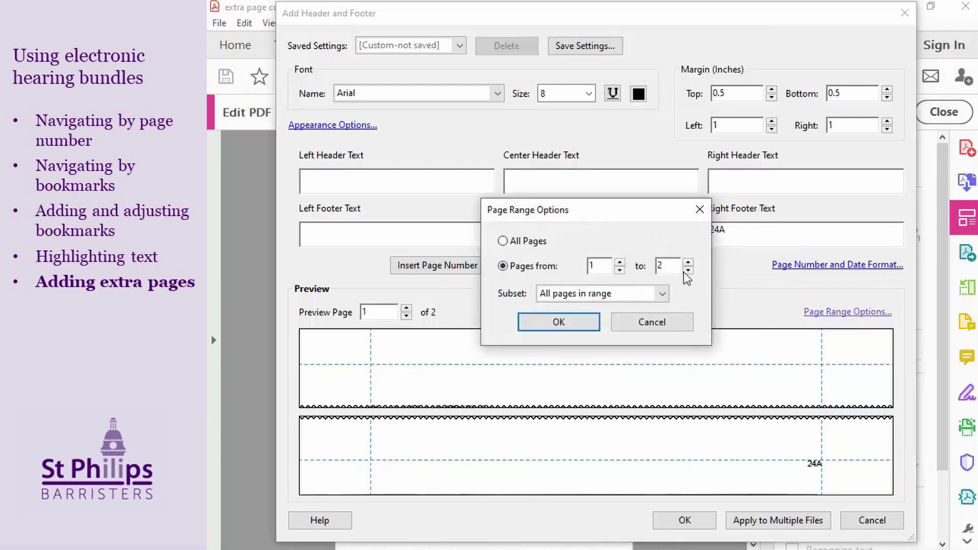
{"action": "left_click", "coordinate": [585, 327]}
{"action": "left_click_drag", "start_coordinate": [572, 96], "coordinate": [522, 102]}
{"action": "type", "text": "24"}
{"action": "left_click", "coordinate": [625, 185]}
{"action": "left_click", "coordinate": [682, 521]}
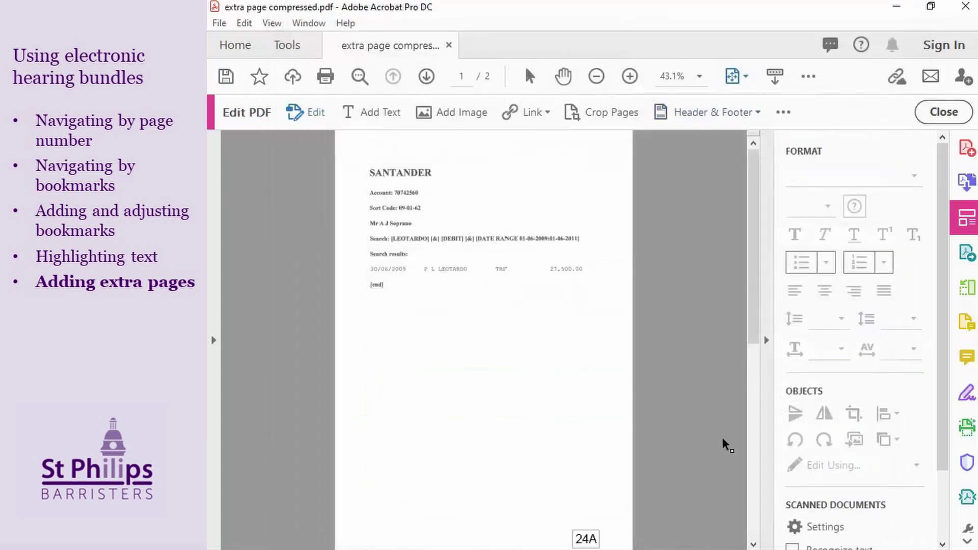
Start another header and footer in the same document with "24B" as the right footer text
{"action": "left_click", "coordinate": [679, 113]}
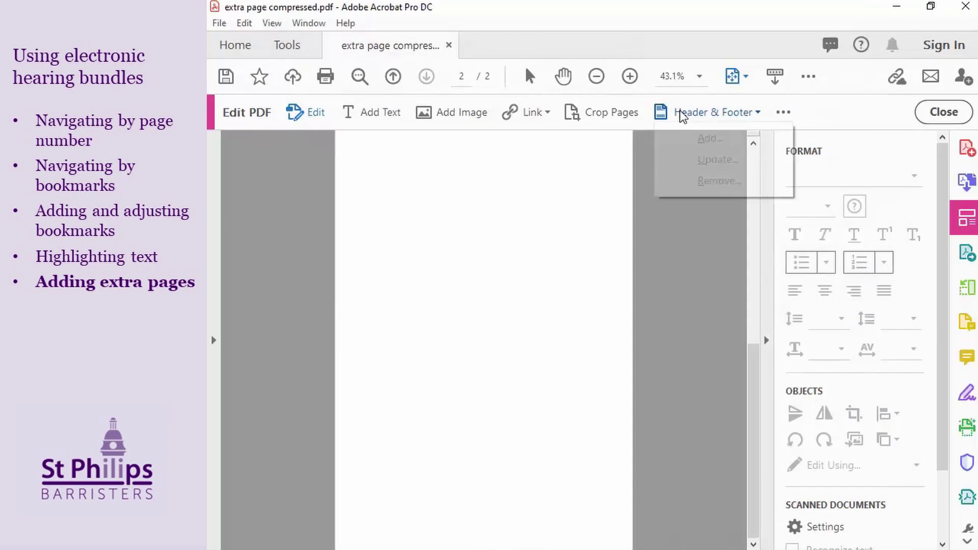
{"action": "left_click", "coordinate": [695, 147]}
{"action": "left_click", "coordinate": [662, 331]}
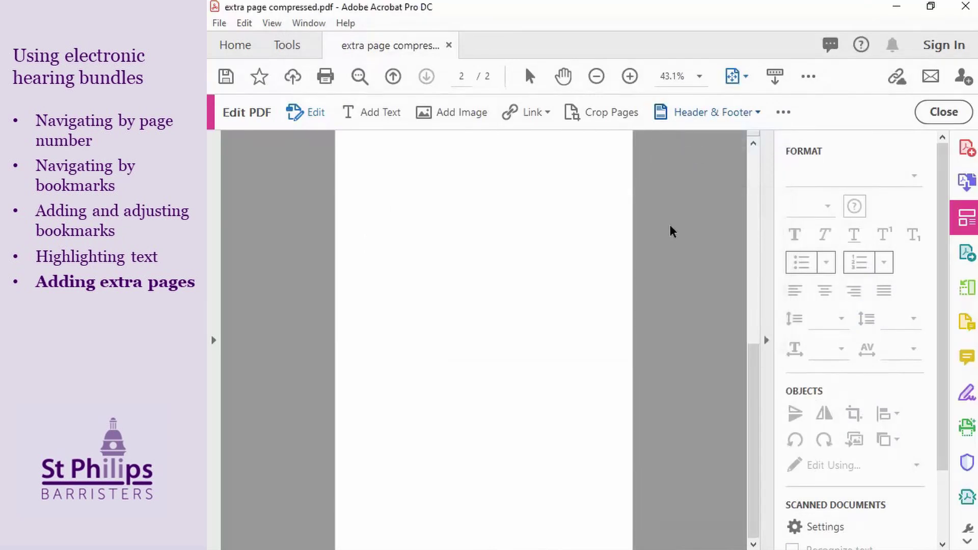
{"action": "left_click", "coordinate": [739, 230]}
{"action": "type", "text": "24B"}
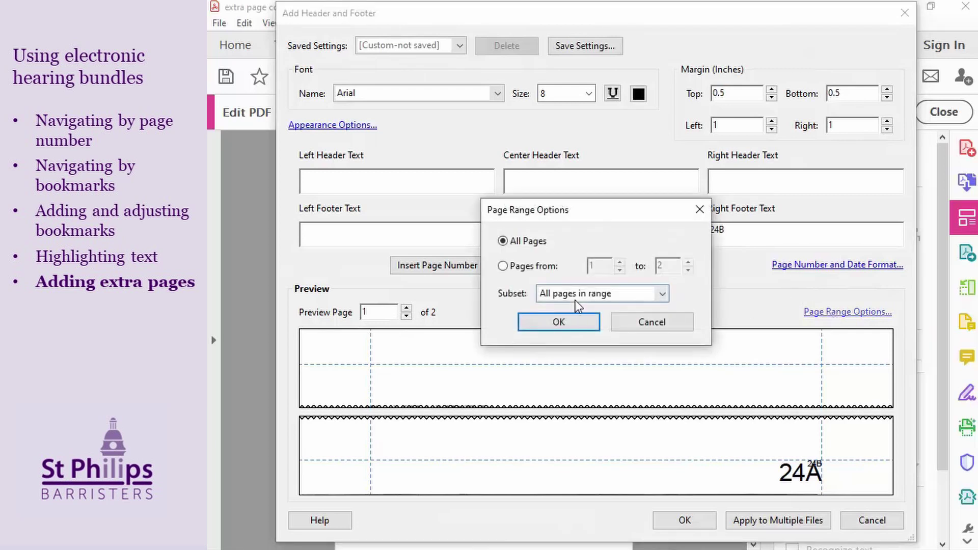
Limit the 24B footer to page 2 only and preview page 2
{"action": "left_click", "coordinate": [581, 294]}
{"action": "left_click", "coordinate": [580, 298]}
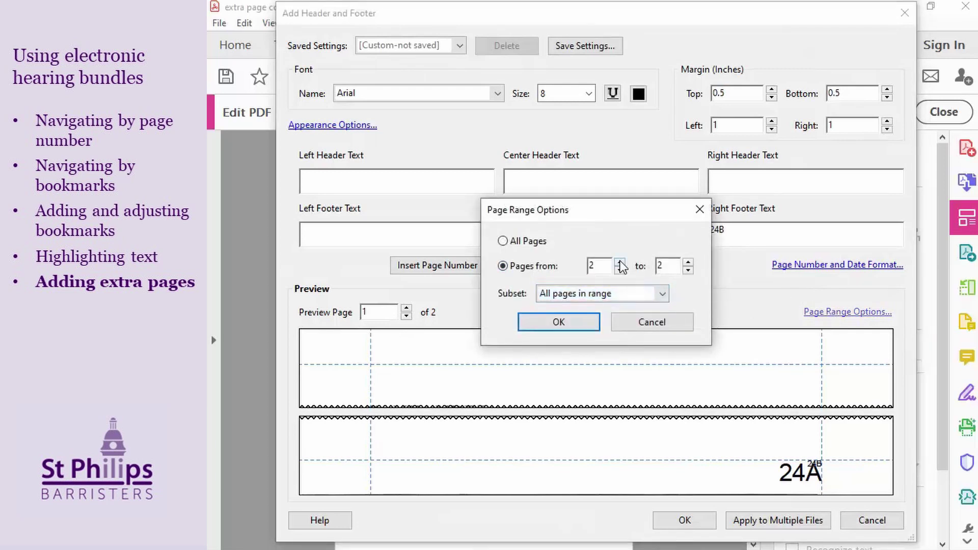
{"action": "left_click", "coordinate": [582, 323]}
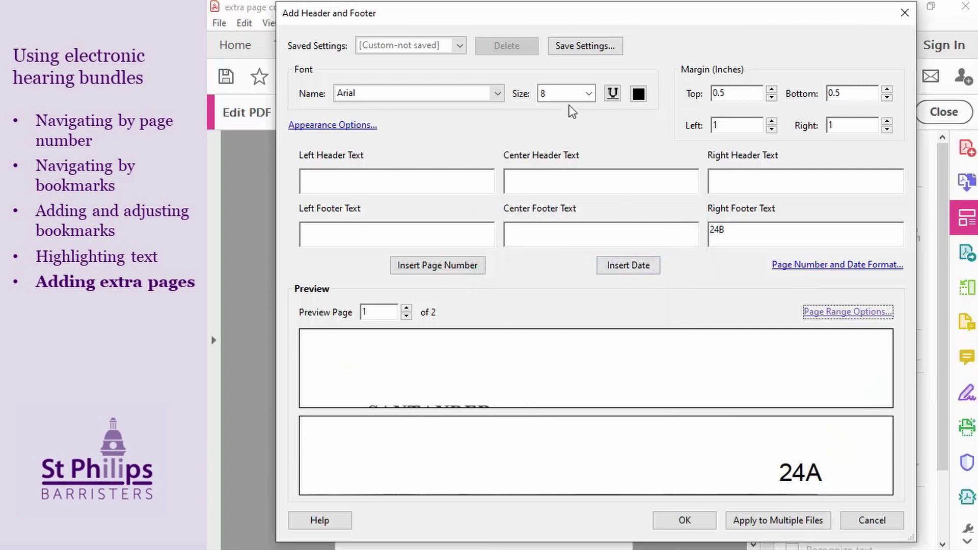
{"action": "left_click", "coordinate": [755, 236]}
{"action": "double_click", "coordinate": [756, 236]}
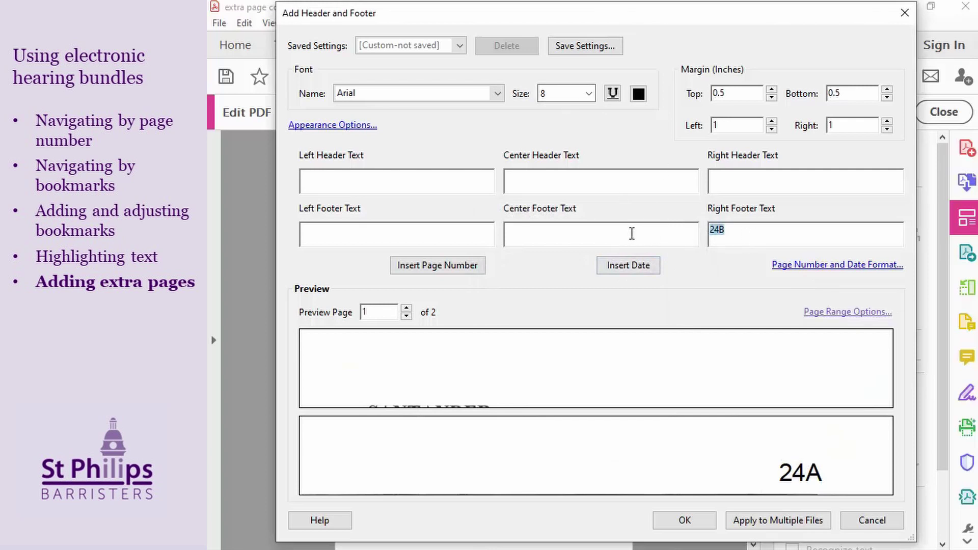
{"action": "left_click", "coordinate": [406, 307]}
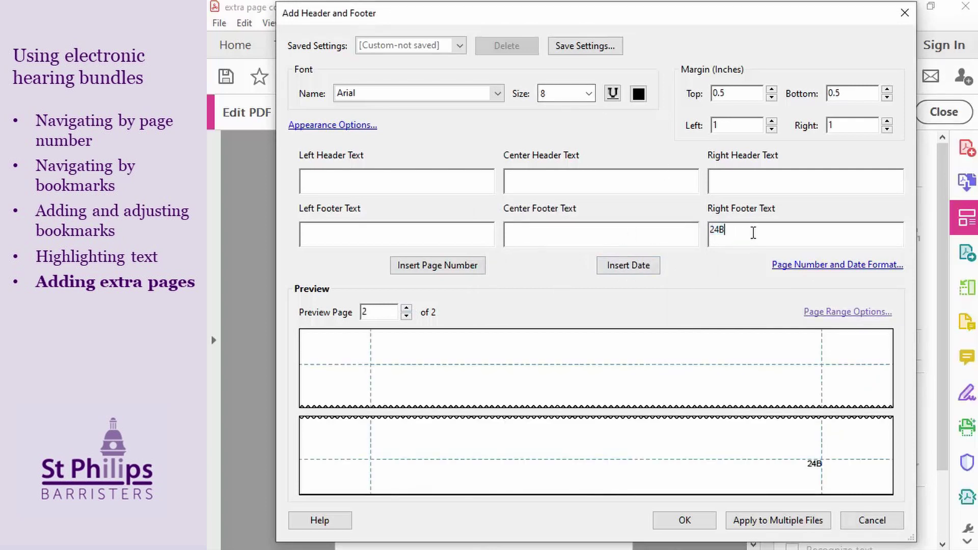
Set the 24B footer's font size to 24 and apply it to the extra page document
{"action": "double_click", "coordinate": [571, 94]}
{"action": "type", "text": "24"}
{"action": "left_click", "coordinate": [758, 234]}
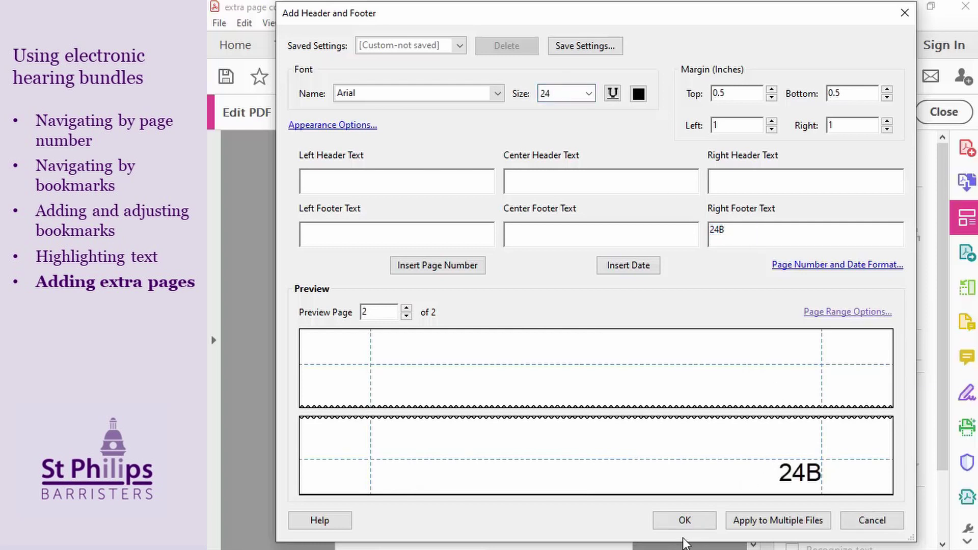
{"action": "left_click", "coordinate": [684, 520]}
{"action": "scroll", "coordinate": [618, 369], "scroll_direction": "up", "scroll_amount": 5}
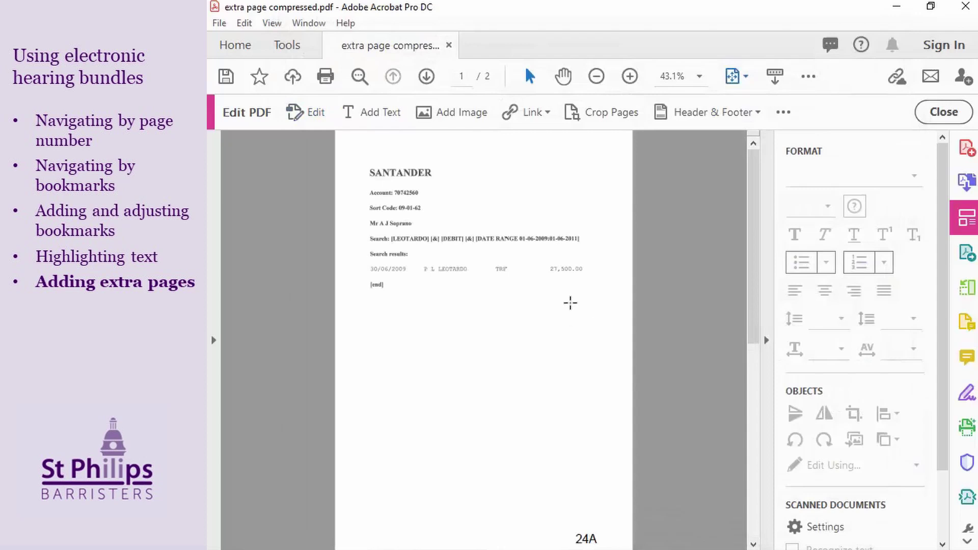
Save the numbered extra page document and close it
{"action": "left_click", "coordinate": [220, 23]}
{"action": "left_click", "coordinate": [257, 119]}
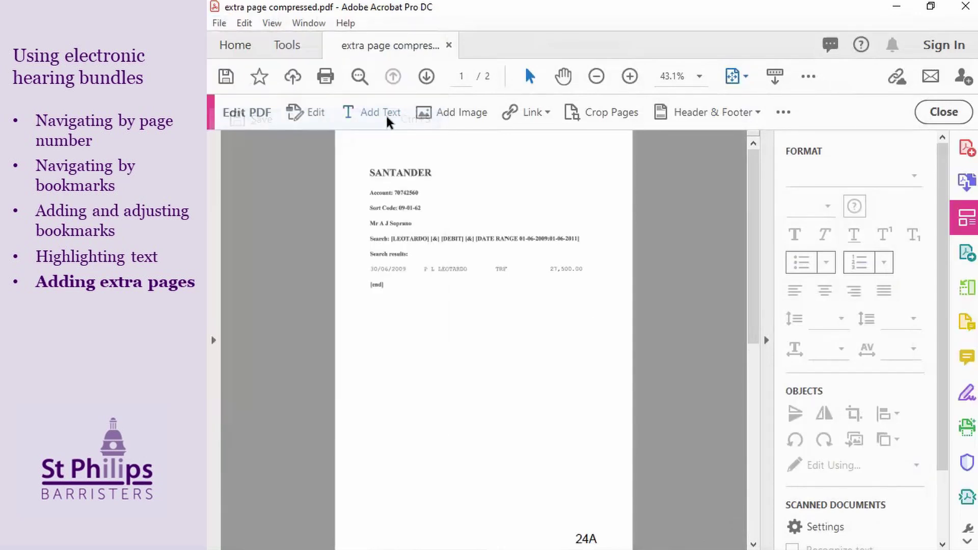
{"action": "left_click", "coordinate": [963, 11]}
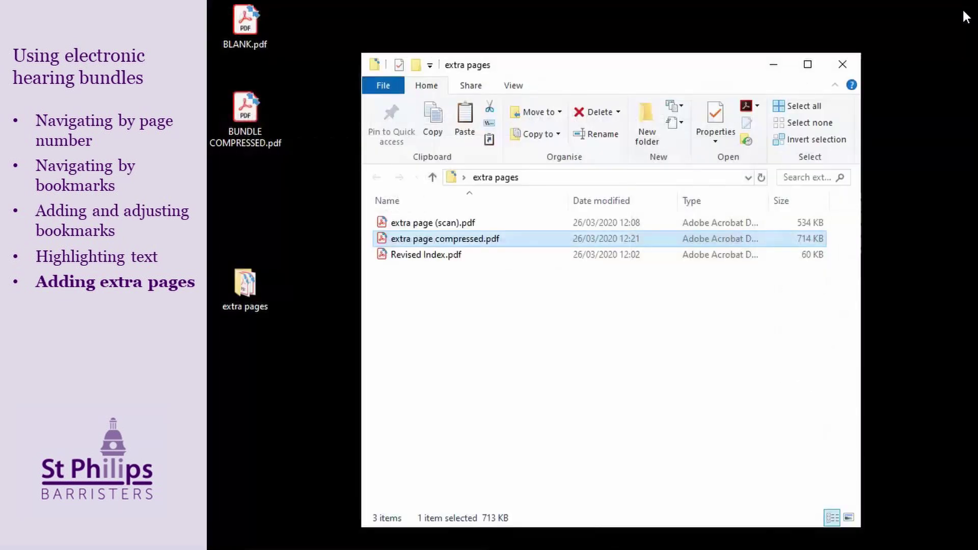
Open BUNDLE COMPRESSED.pdf from the desktop in a maximized window and organize its pages, showing pages 23 to 25
{"action": "double_click", "coordinate": [253, 118]}
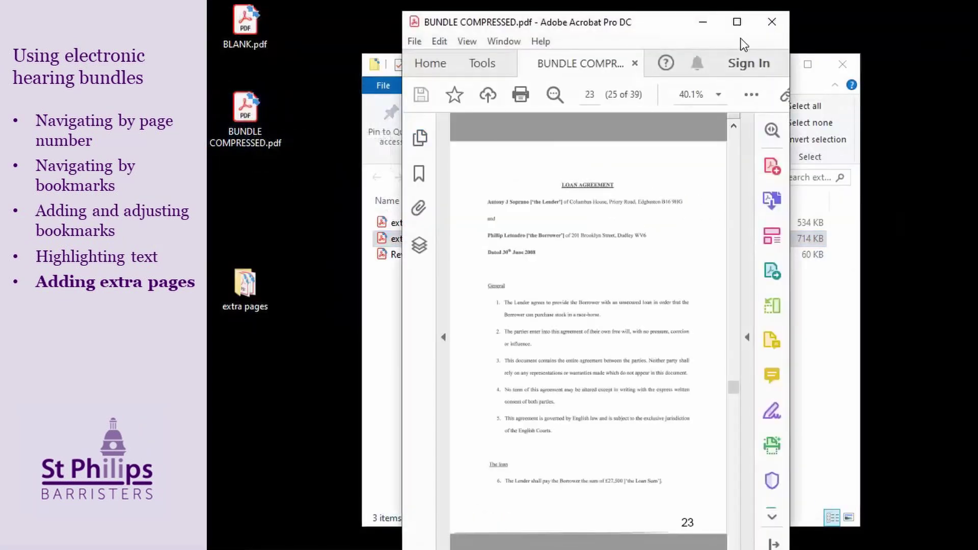
{"action": "left_click", "coordinate": [737, 22]}
{"action": "left_click", "coordinate": [966, 288]}
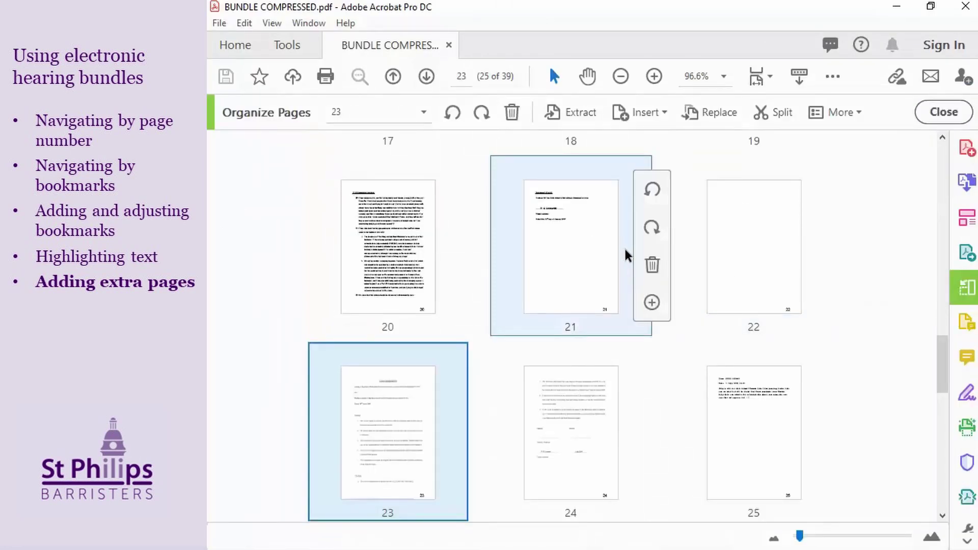
{"action": "scroll", "coordinate": [698, 310], "scroll_direction": "down", "scroll_amount": 2}
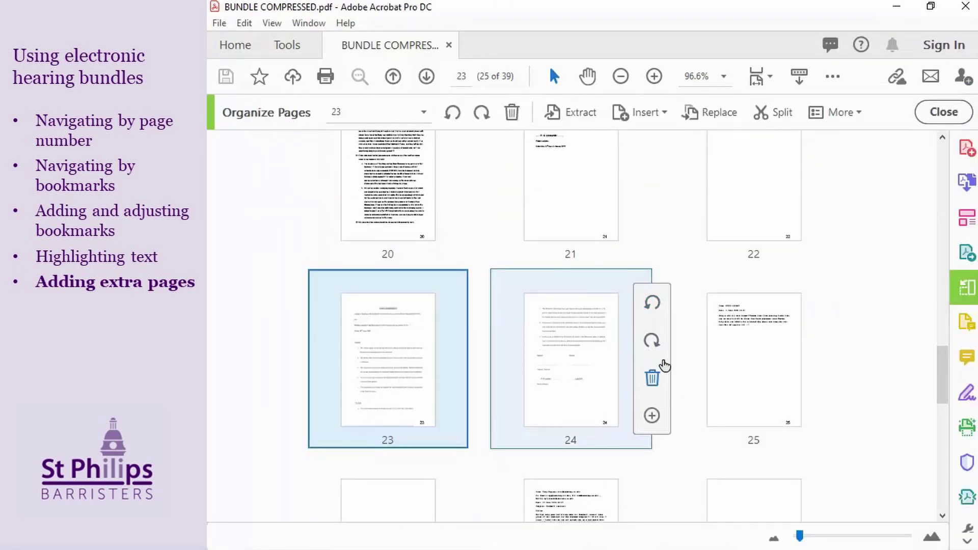
Place the bundle window beside the extra pages folder and insert extra page compressed.pdf after page 24
{"action": "key", "text": "super+Right"}
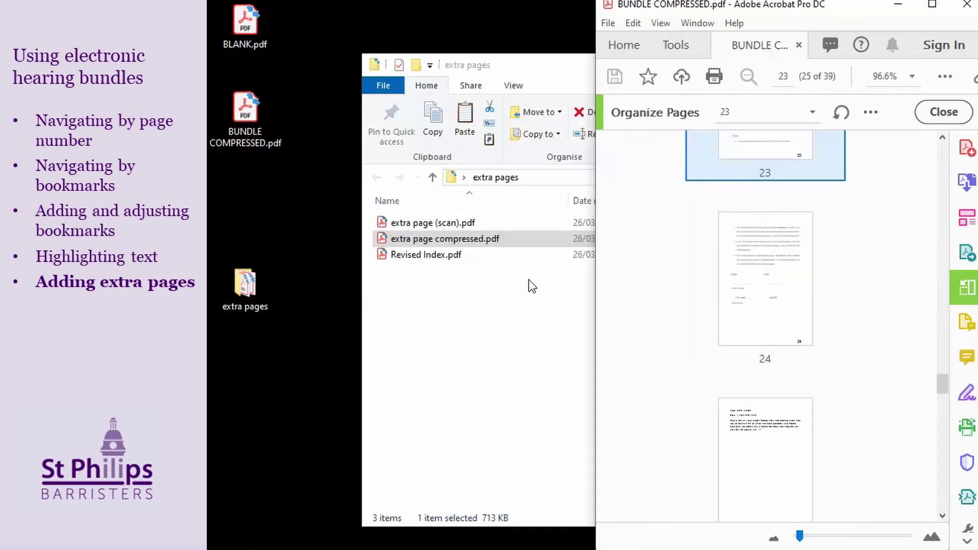
{"action": "left_click_drag", "start_coordinate": [426, 238], "coordinate": [752, 358]}
{"action": "left_click", "coordinate": [904, 261]}
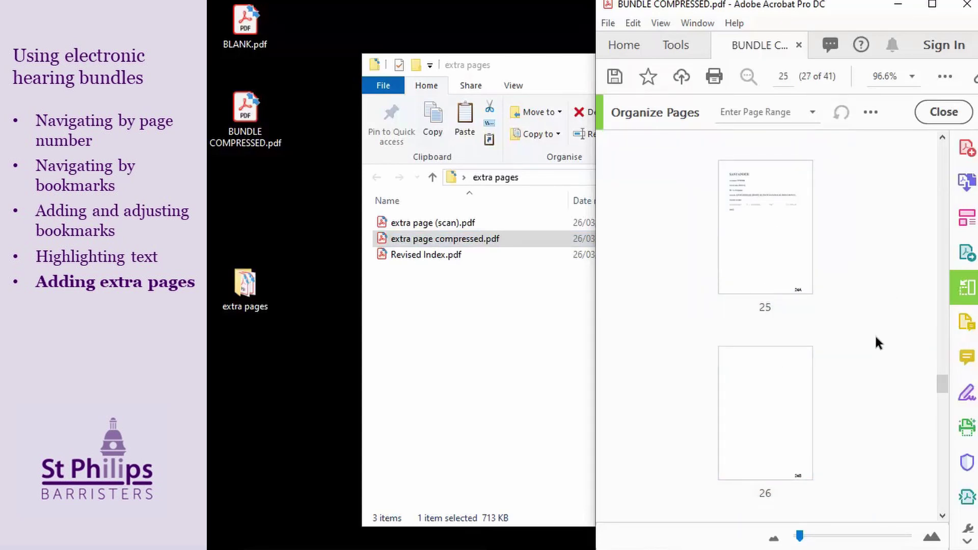
Relabel the two inserted pages as a new section with style A, B, C, prefix 24 and start 1
{"action": "left_click", "coordinate": [737, 214]}
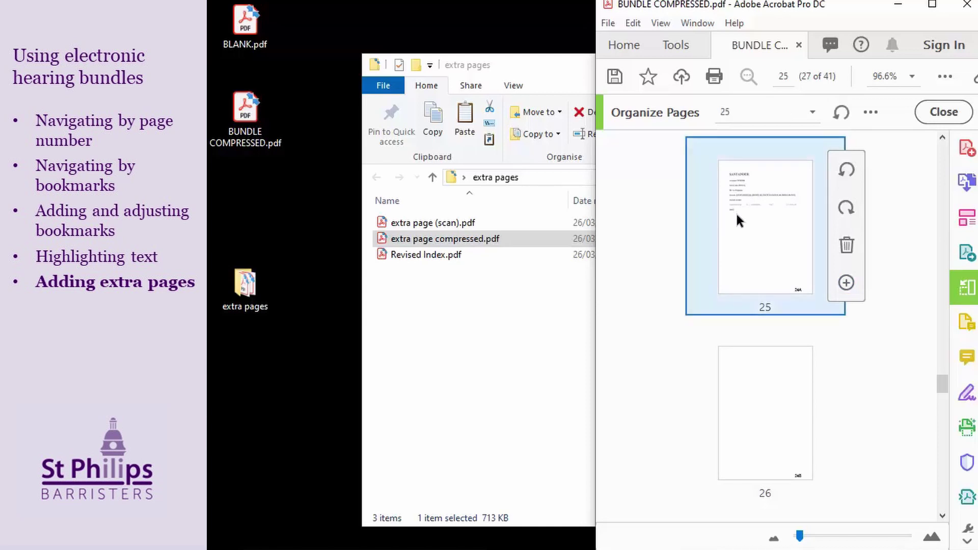
{"action": "left_click", "coordinate": [754, 391], "text": "shift"}
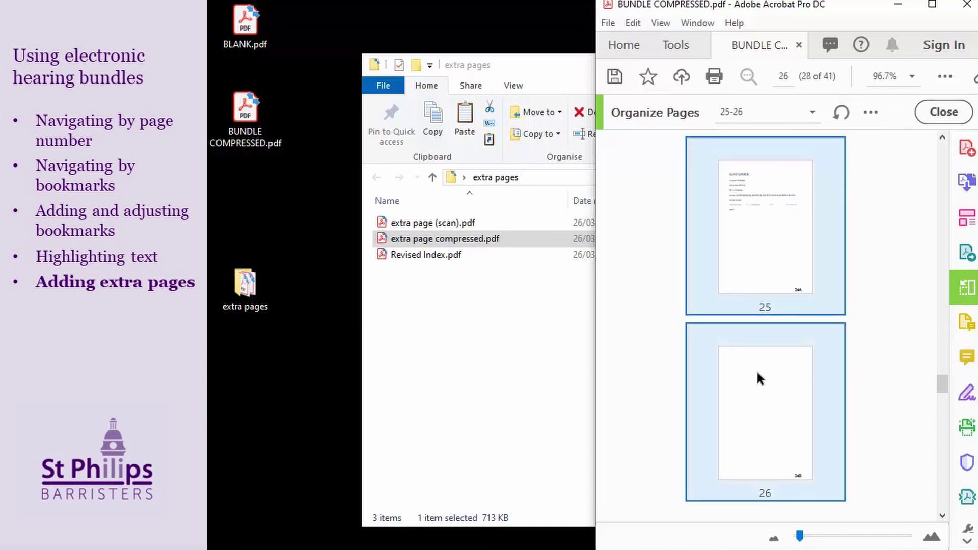
{"action": "right_click", "coordinate": [792, 388]}
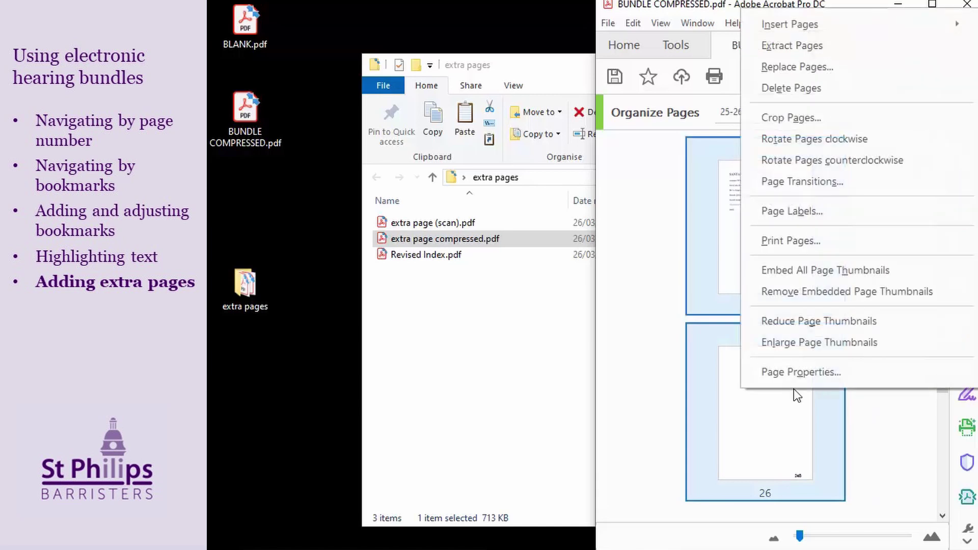
{"action": "left_click", "coordinate": [817, 209]}
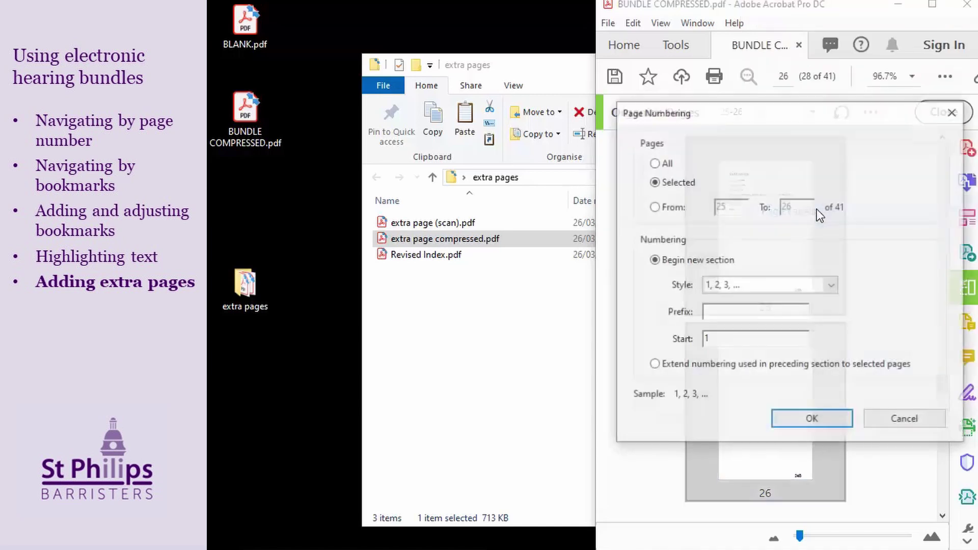
{"action": "left_click", "coordinate": [732, 285]}
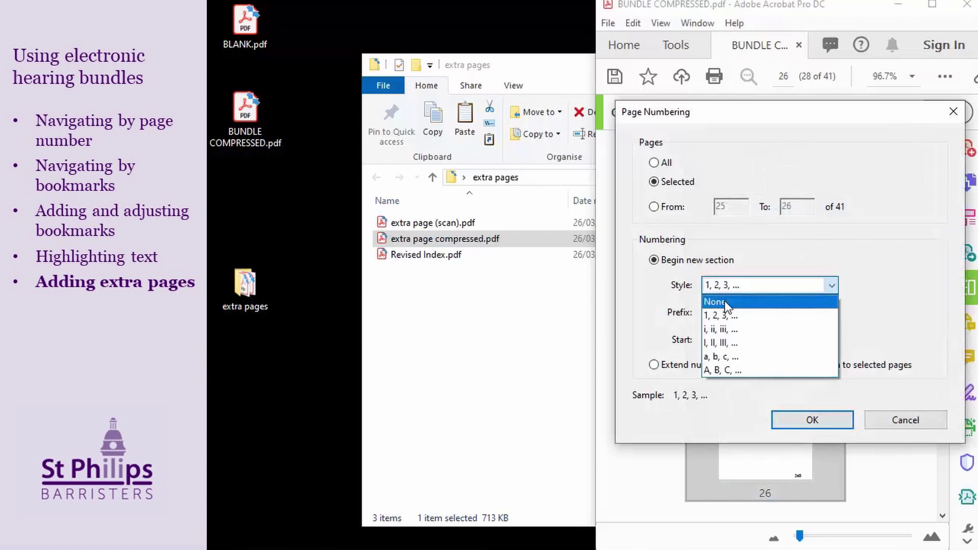
{"action": "left_click", "coordinate": [723, 370]}
{"action": "left_click", "coordinate": [728, 311]}
{"action": "type", "text": "24"}
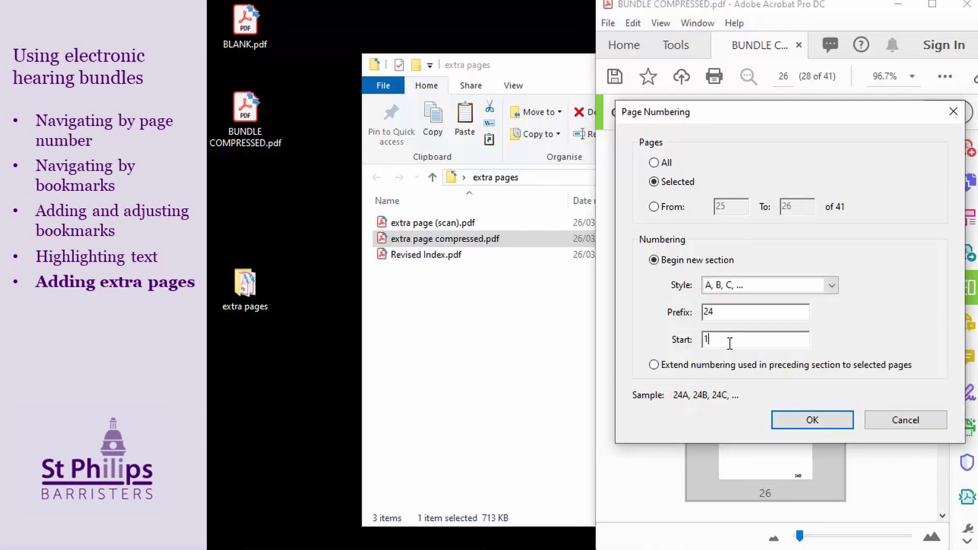
{"action": "left_click", "coordinate": [811, 419]}
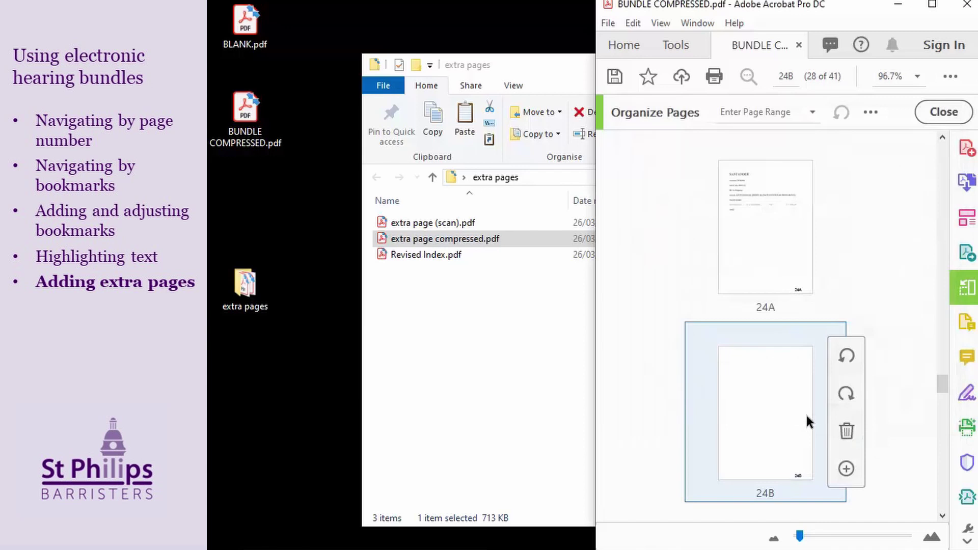
Check the page labels from 24 through the two inserted pages to page 25
{"action": "left_click", "coordinate": [762, 243]}
{"action": "scroll", "coordinate": [764, 258], "scroll_direction": "up", "scroll_amount": 1}
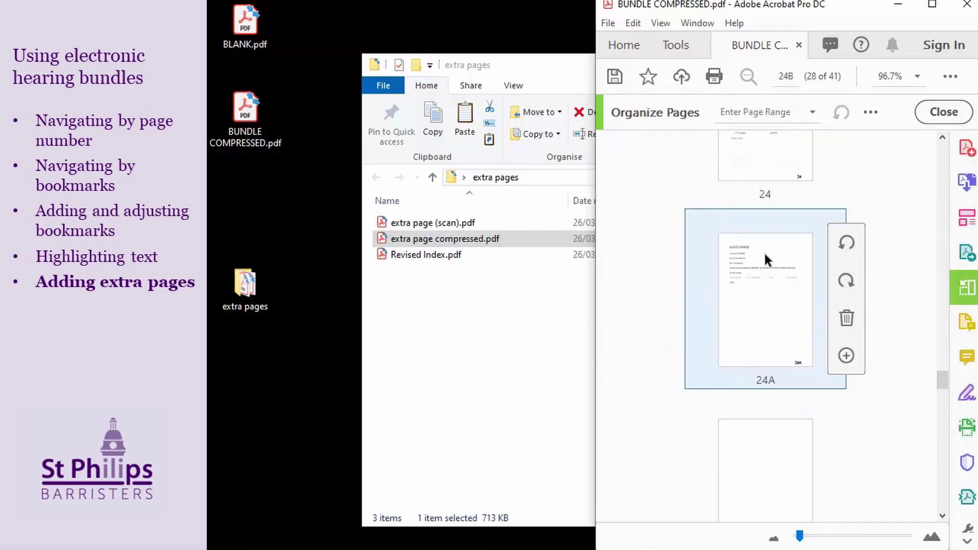
{"action": "scroll", "coordinate": [763, 252], "scroll_direction": "down", "scroll_amount": 4}
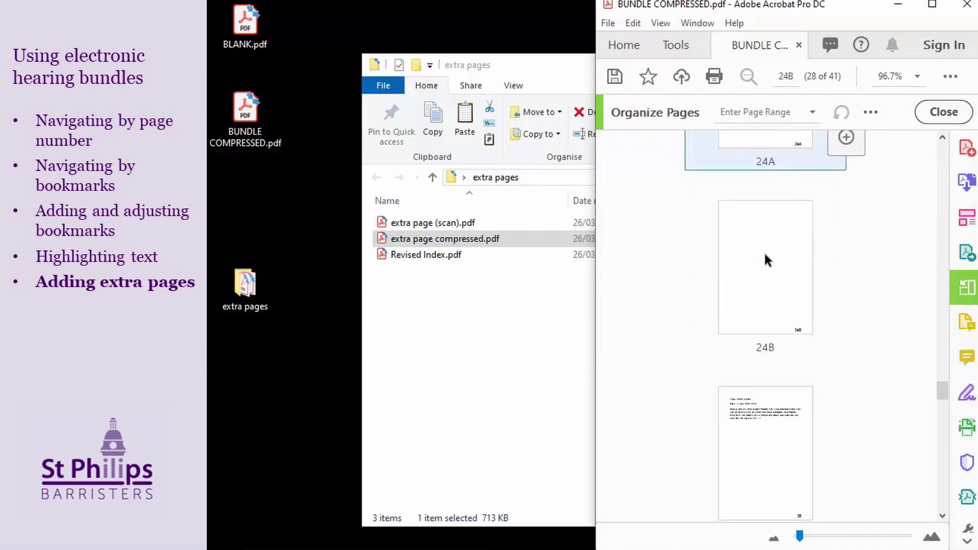
{"action": "left_click", "coordinate": [763, 269]}
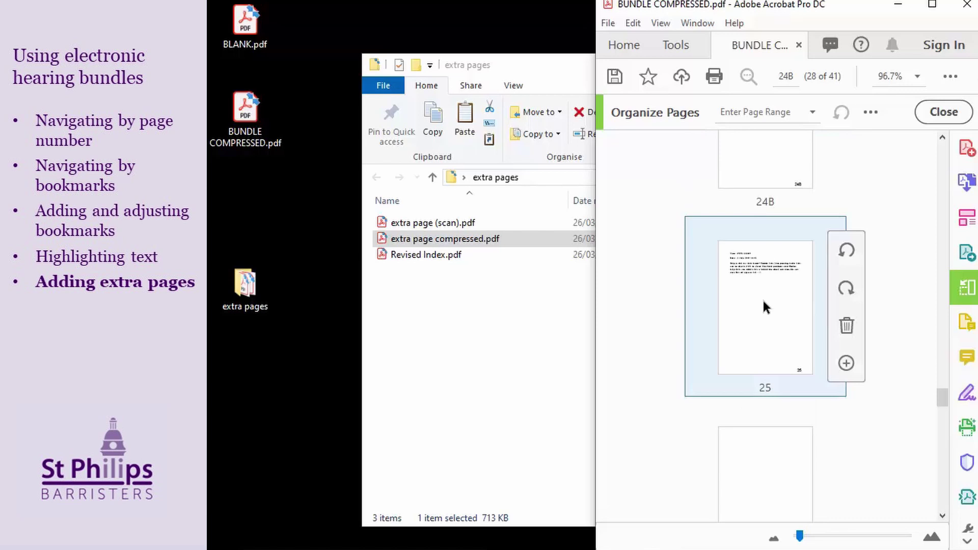
Go to page 17 of the bundle, maximize the window and leave page organizing
{"action": "left_click", "coordinate": [783, 78]}
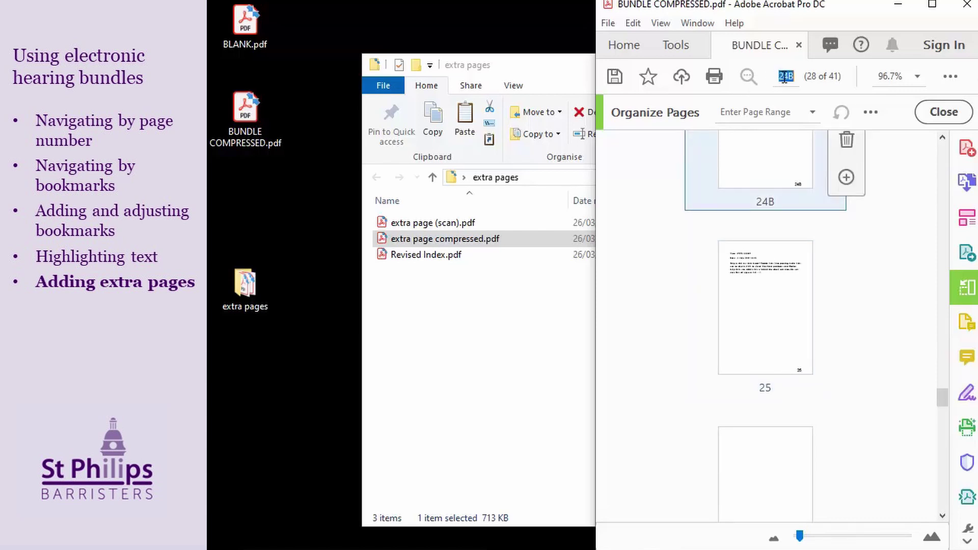
{"action": "type", "text": "17"}
{"action": "left_click", "coordinate": [931, 5]}
{"action": "left_click", "coordinate": [941, 110]}
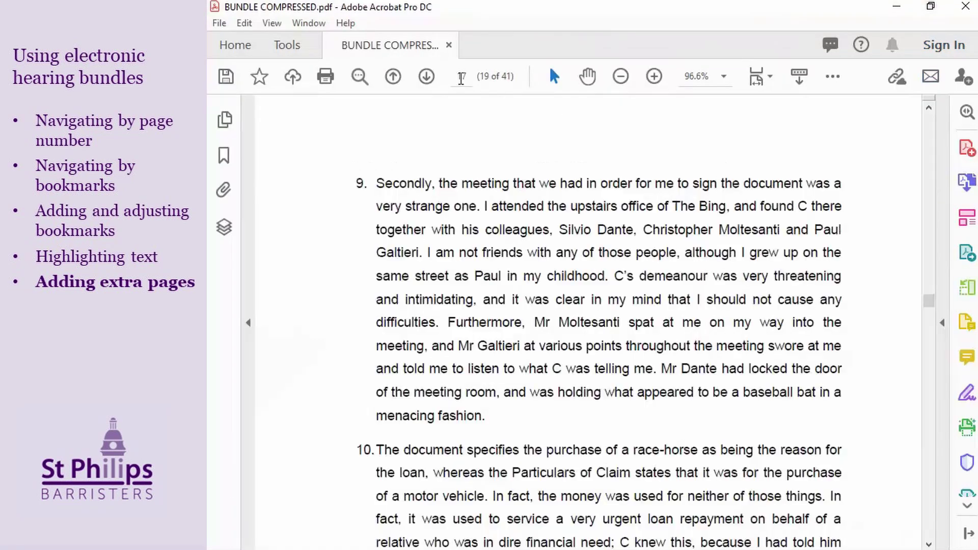
Jump to page 24A of the bundle by its page number
{"action": "left_click", "coordinate": [468, 78]}
{"action": "type", "text": "24A"}
{"action": "key", "text": "Return"}
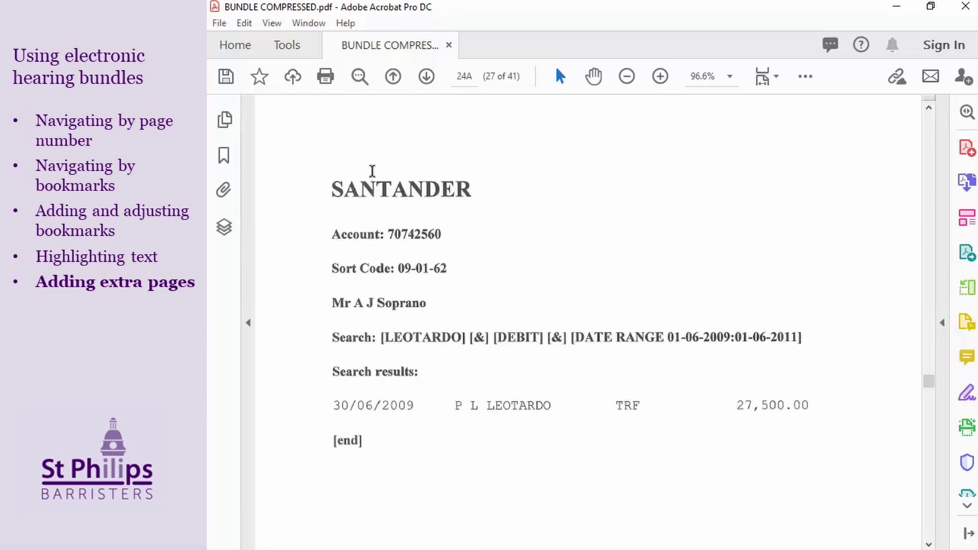
Bookmark page 24A as "Bank transfer 30.06.09" and place it under Documents between the loan agreement and Email 01.07.09
{"action": "left_click", "coordinate": [225, 156]}
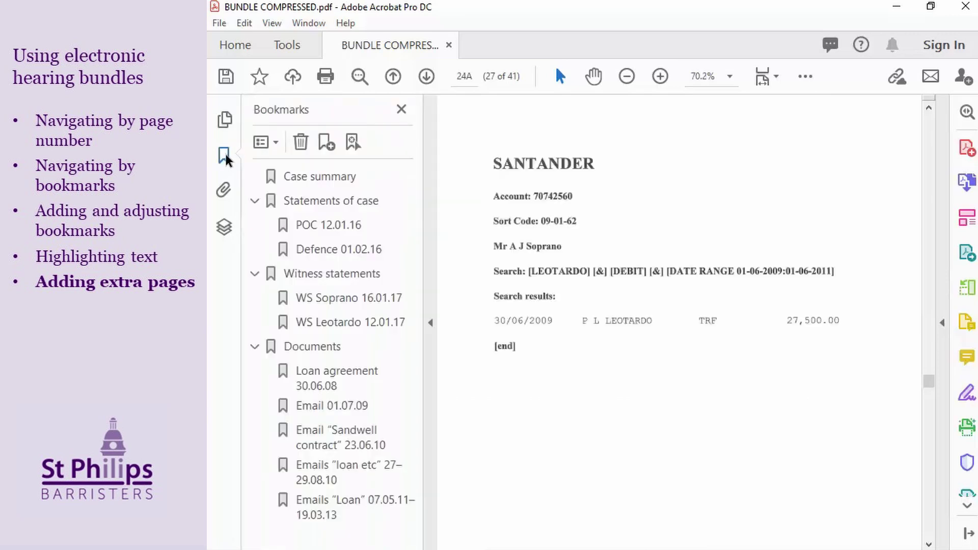
{"action": "left_click", "coordinate": [325, 143]}
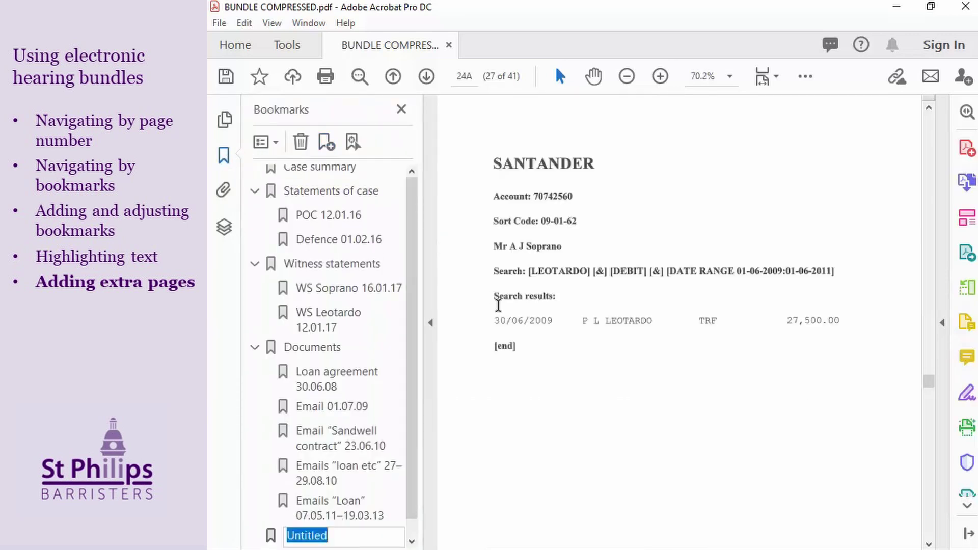
{"action": "type", "text": "Bank transfer"}
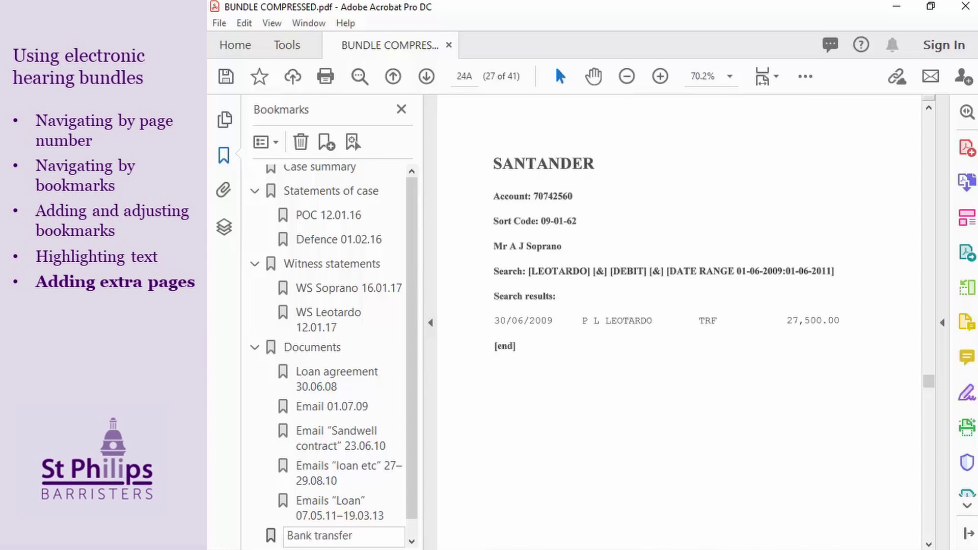
{"action": "type", "text": " 30.06.09"}
{"action": "key", "text": "Return"}
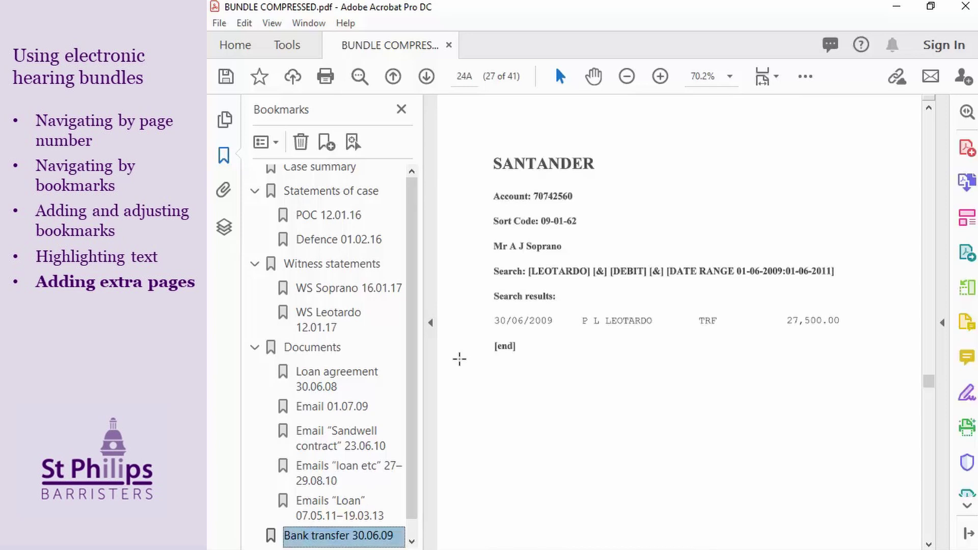
{"action": "left_click_drag", "start_coordinate": [322, 536], "coordinate": [340, 400]}
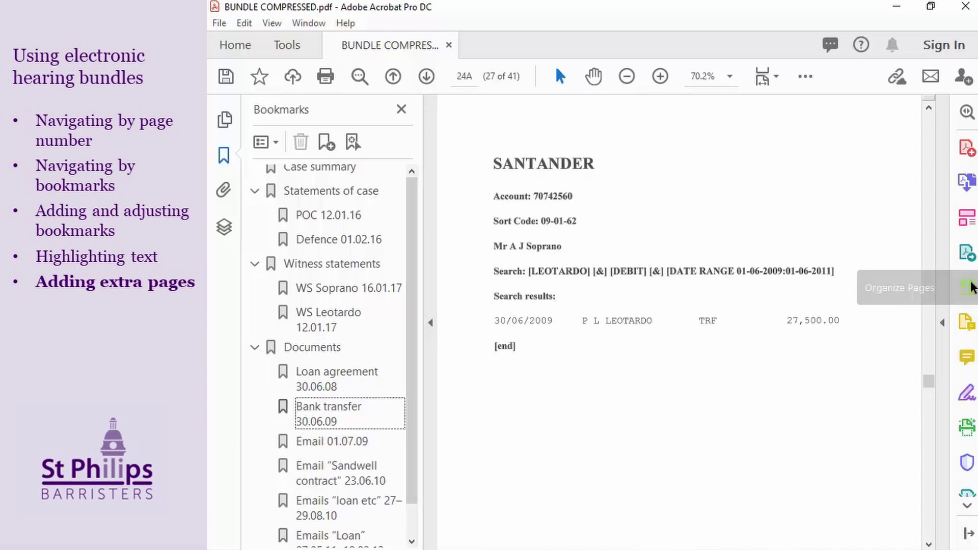
Delete the two old index pages, Index1 and Index2, from the start of the bundle using Organize Pages
{"action": "left_click", "coordinate": [968, 288]}
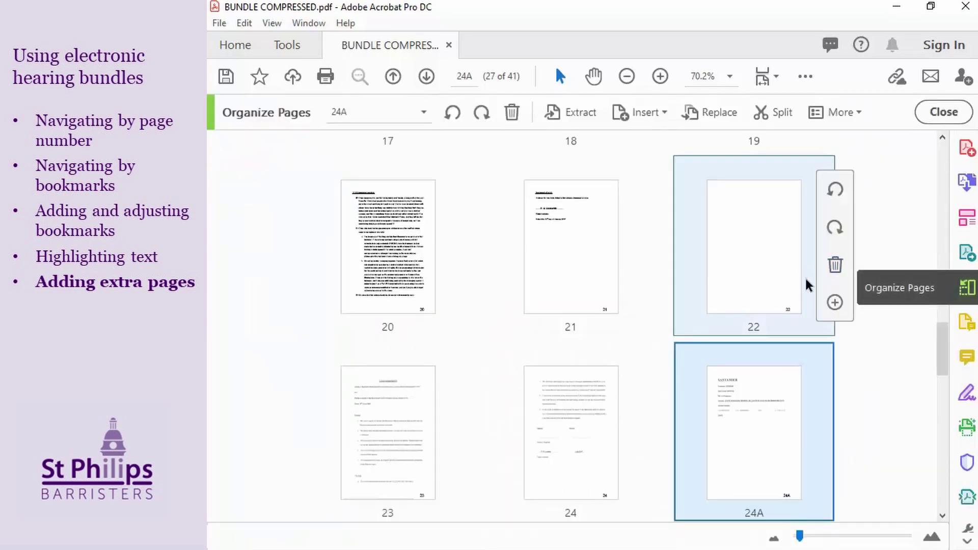
{"action": "scroll", "coordinate": [815, 305], "scroll_direction": "up", "scroll_amount": 10}
{"action": "scroll", "coordinate": [764, 311], "scroll_direction": "up", "scroll_amount": 10}
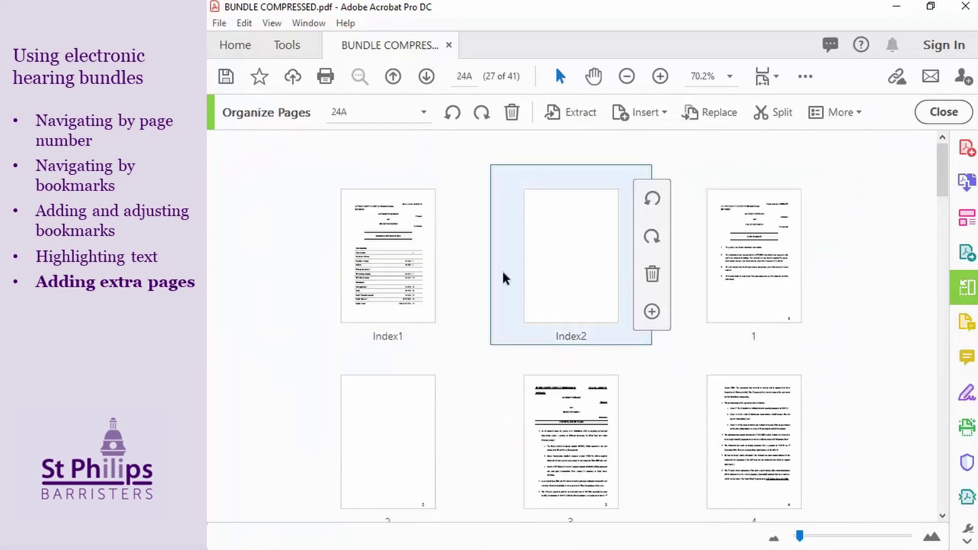
{"action": "left_click", "coordinate": [504, 277]}
{"action": "left_click", "coordinate": [409, 277], "text": "shift"}
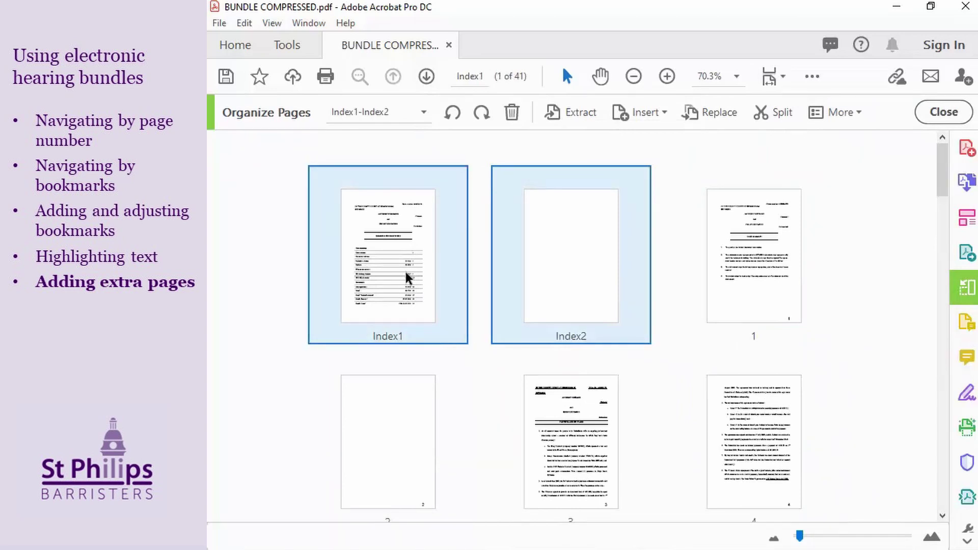
{"action": "key", "text": "Delete"}
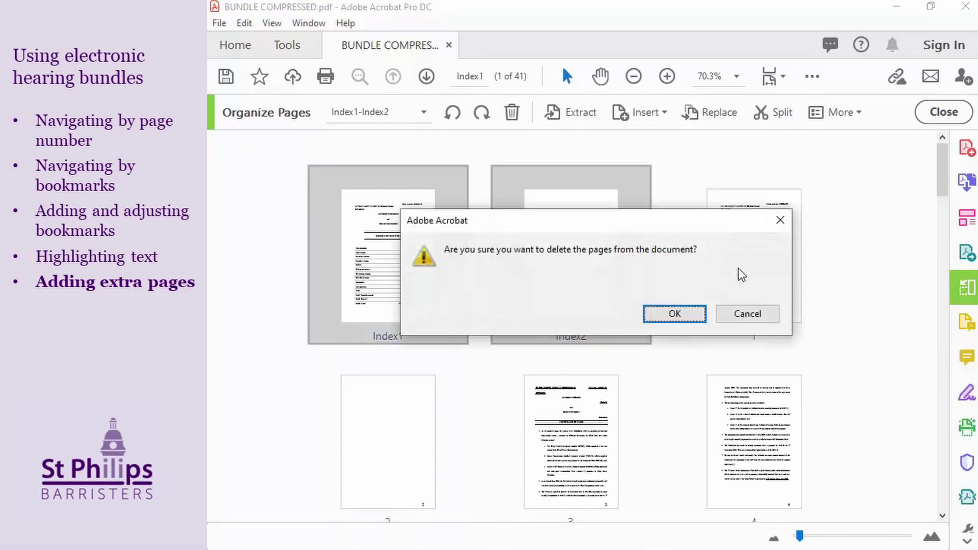
{"action": "left_click", "coordinate": [688, 318]}
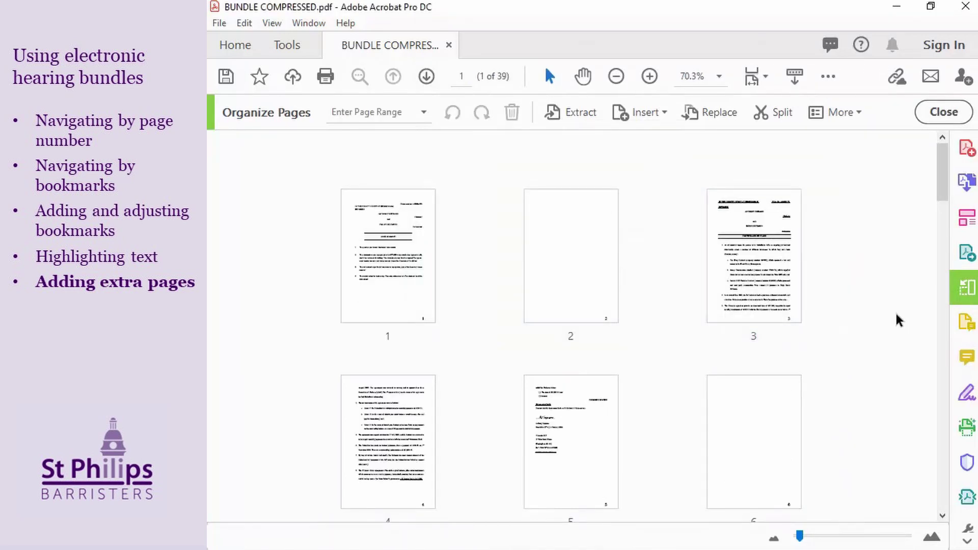
Insert Revised Index.pdf from the desktop's extra pages folder before page 1 of the bundle
{"action": "key", "text": "super+Right"}
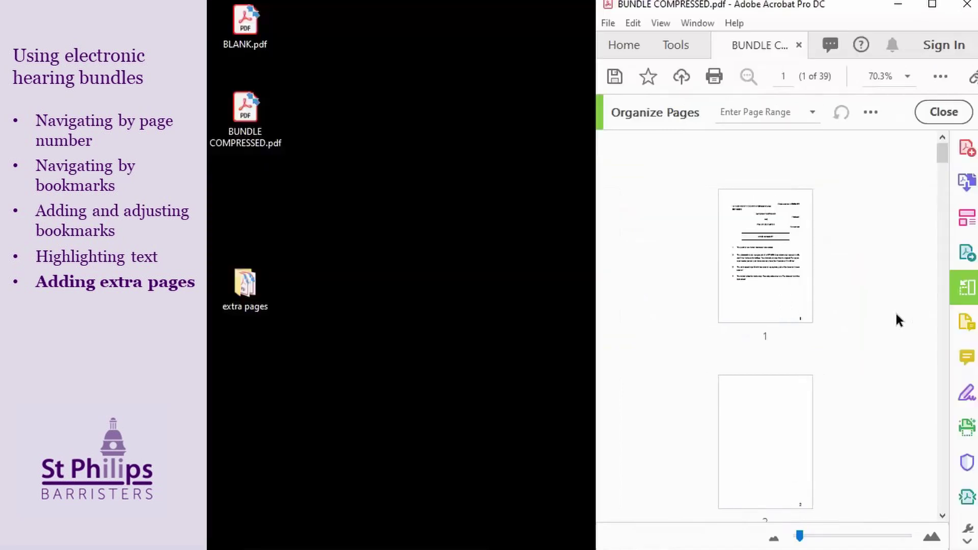
{"action": "double_click", "coordinate": [263, 288]}
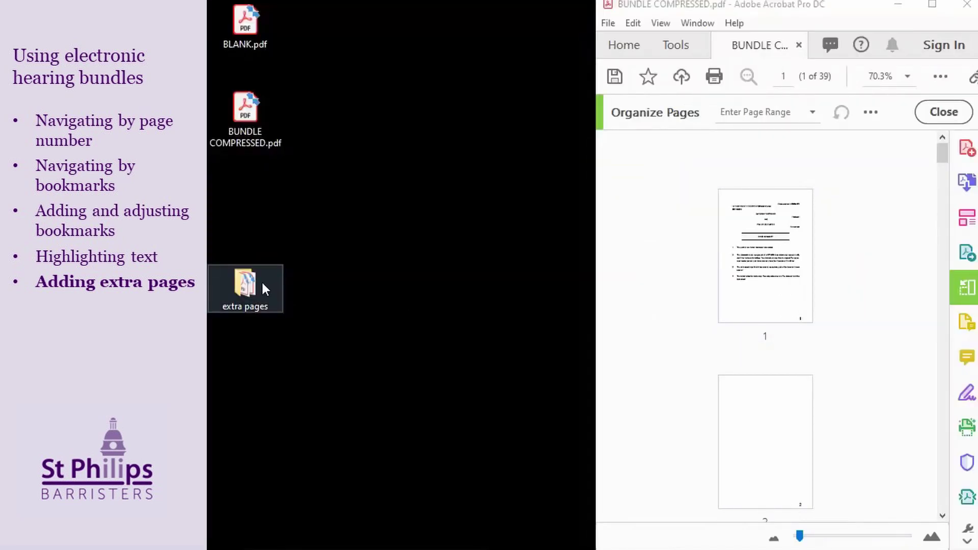
{"action": "left_click", "coordinate": [332, 250]}
{"action": "left_click_drag", "start_coordinate": [333, 250], "coordinate": [820, 166]}
{"action": "left_click", "coordinate": [870, 222]}
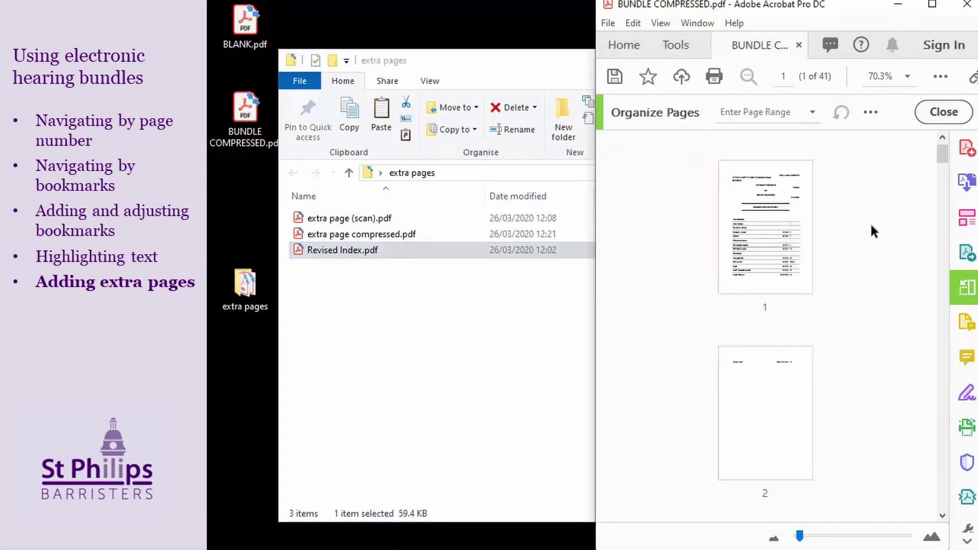
Label the two inserted index pages as a new numbering section with prefix "Index", starting at 1, and check the following page's label
{"action": "mouse_move", "coordinate": [837, 226]}
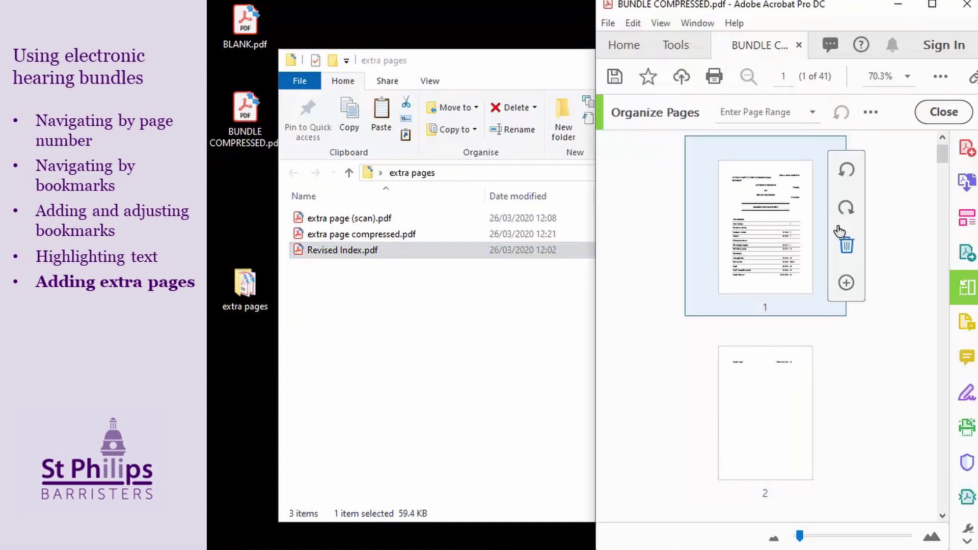
{"action": "left_click", "coordinate": [784, 283]}
{"action": "left_click", "coordinate": [771, 421], "text": "shift"}
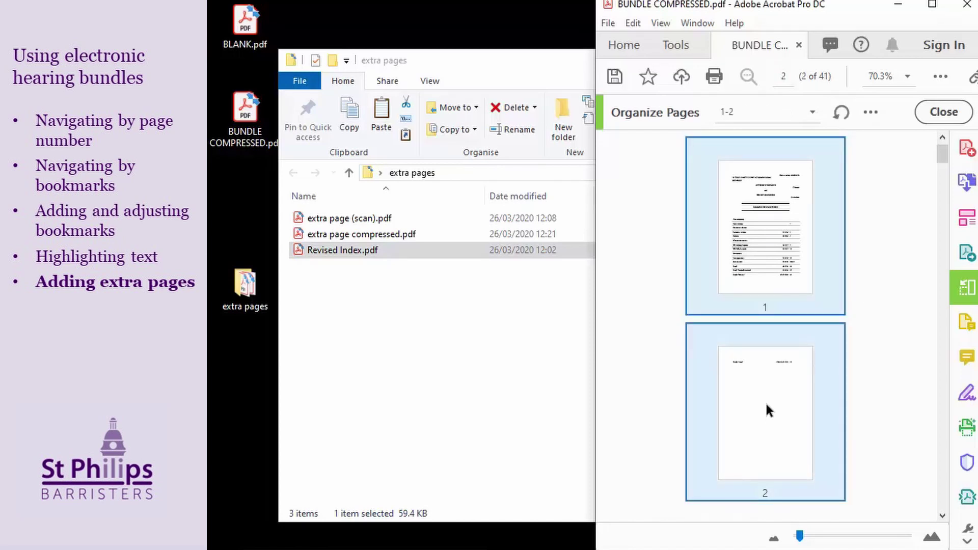
{"action": "right_click", "coordinate": [765, 401]}
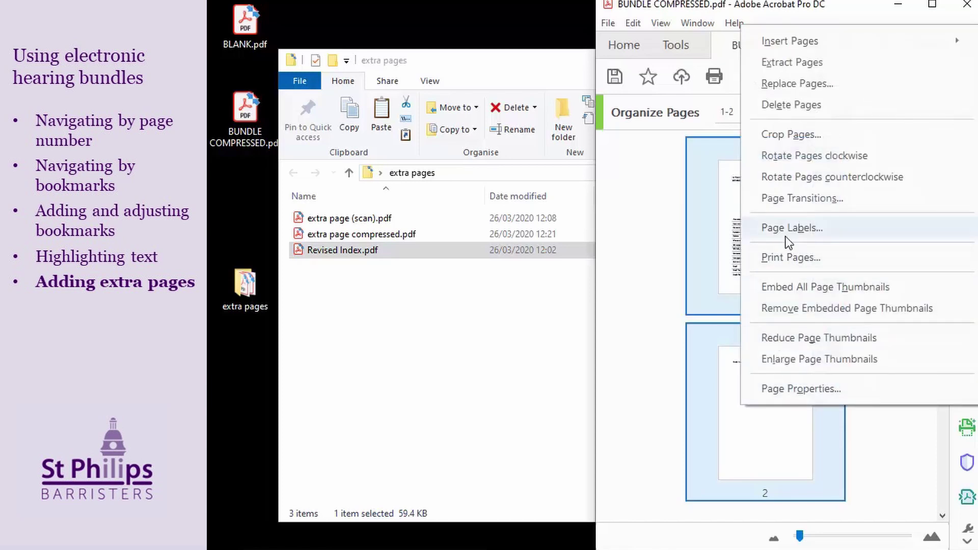
{"action": "left_click", "coordinate": [786, 235]}
{"action": "left_click_drag", "start_coordinate": [731, 309], "coordinate": [655, 309]}
{"action": "type", "text": "Index"}
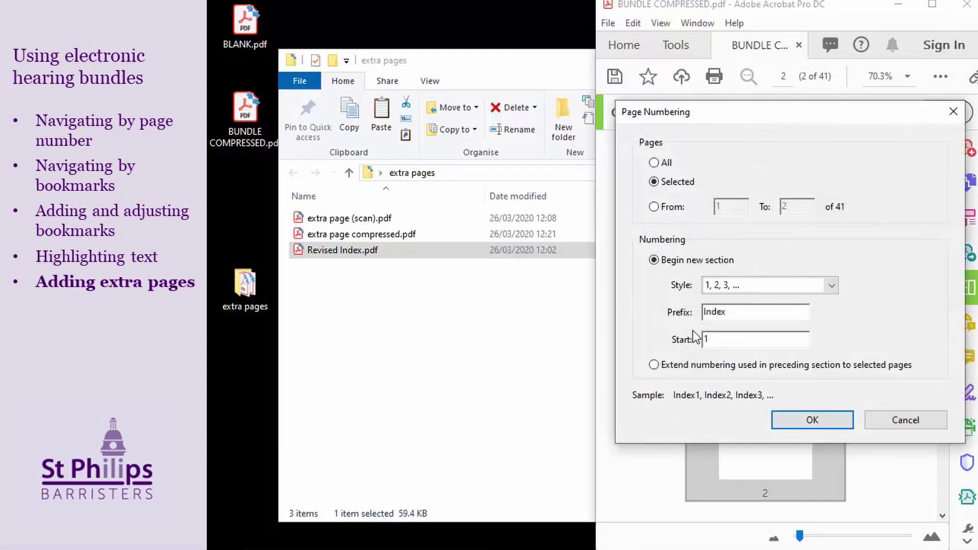
{"action": "left_click", "coordinate": [824, 423]}
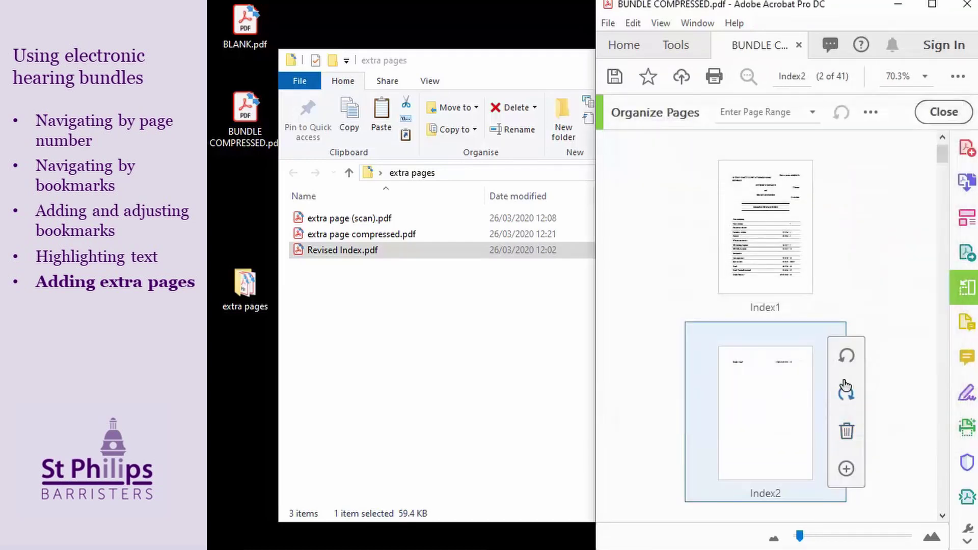
{"action": "scroll", "coordinate": [890, 276], "scroll_direction": "down", "scroll_amount": 5}
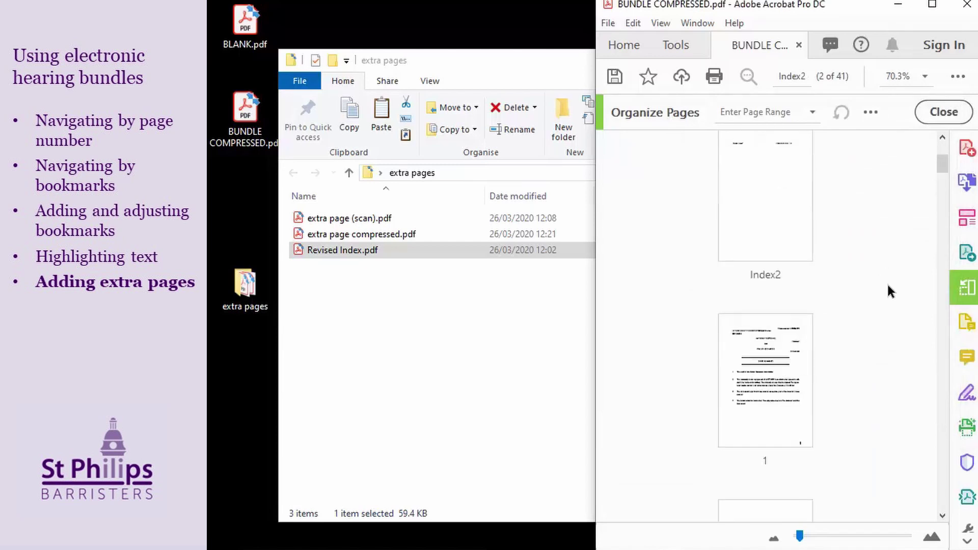
{"action": "mouse_move", "coordinate": [824, 302]}
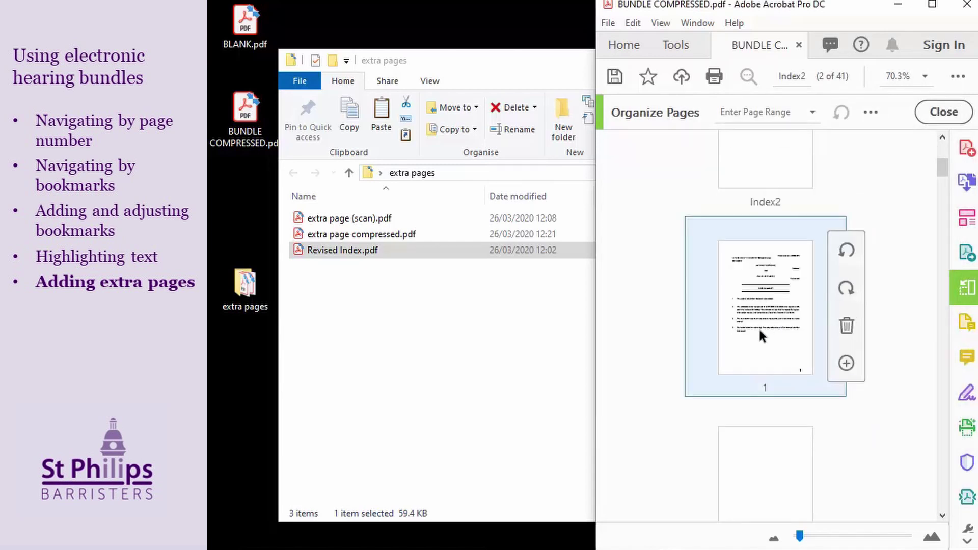